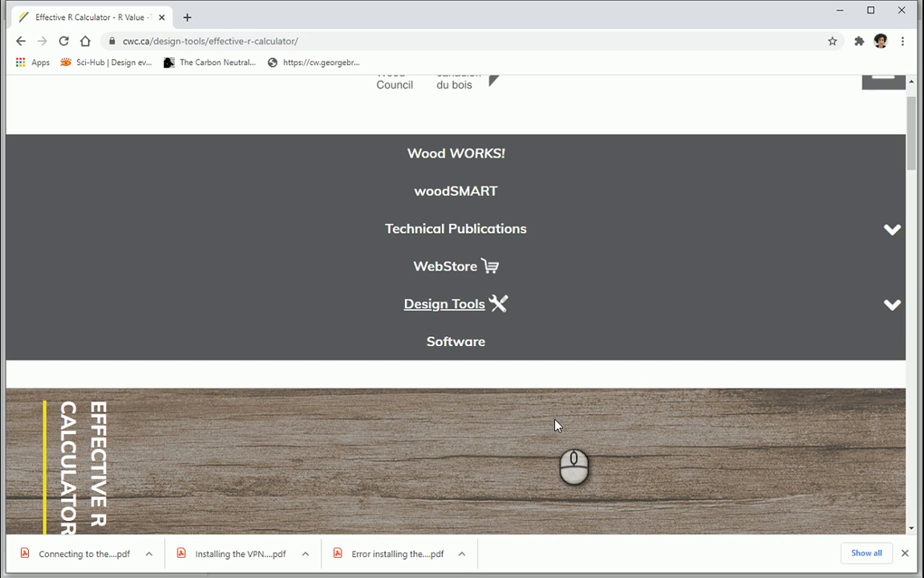
Open the wall search calculator from the Effective R Calculator page
scroll(554, 423, down, 3)
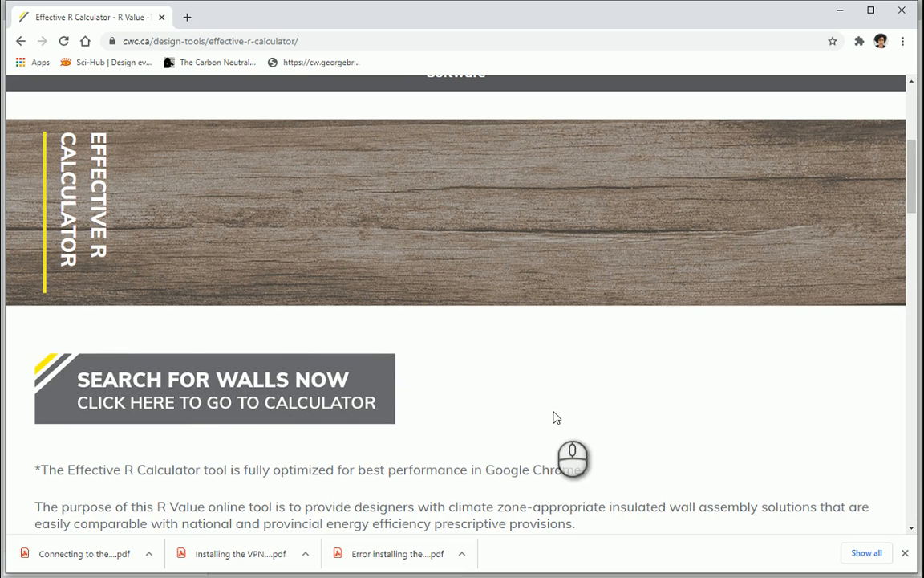
click(200, 392)
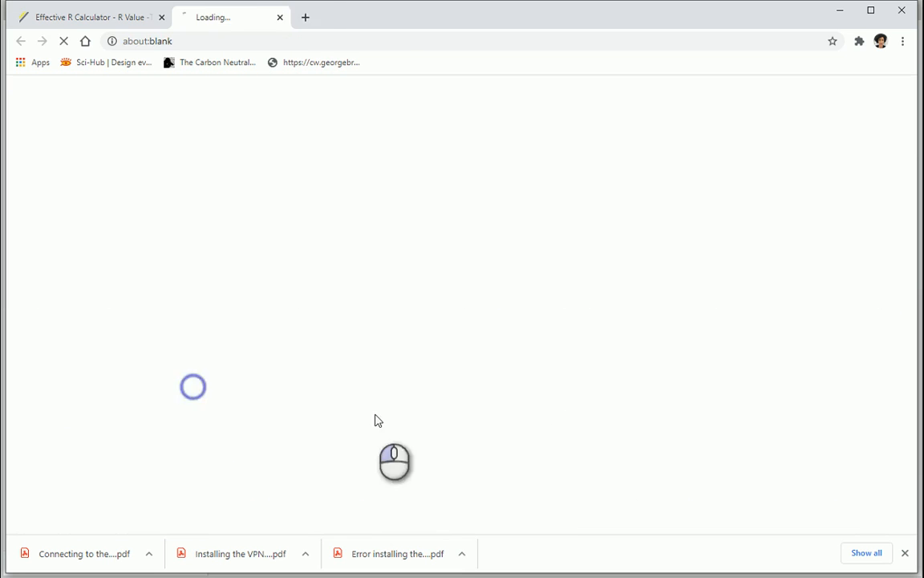
Choose Wood Siding as the cladding and More than 3/4 in. (20mm +) as the exterior air cavity
scroll(441, 367, down, 3)
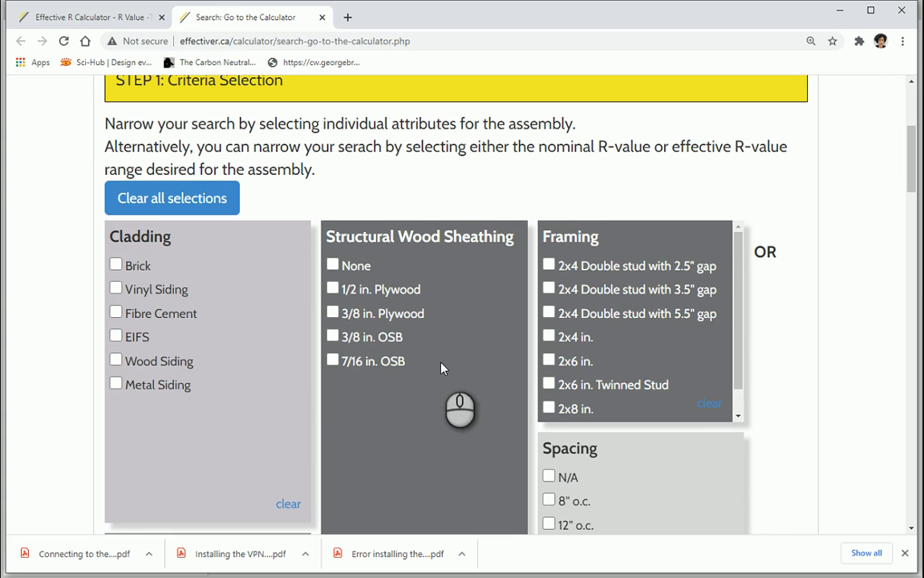
click(116, 361)
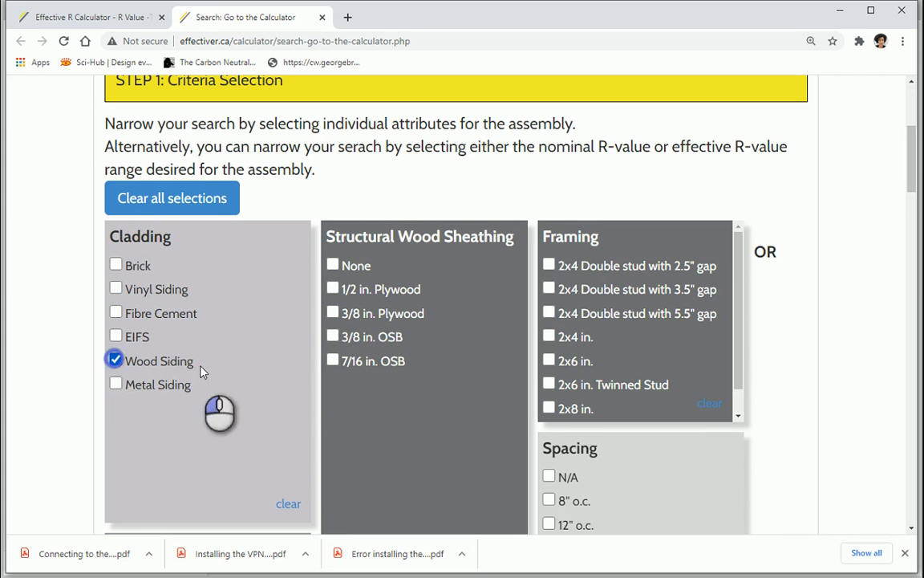
scroll(239, 372, down, 4)
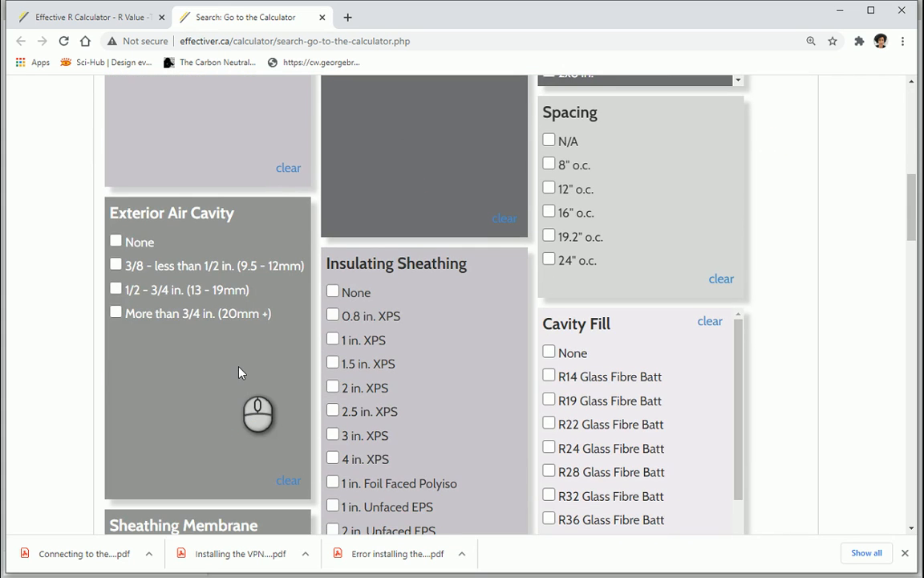
click(116, 313)
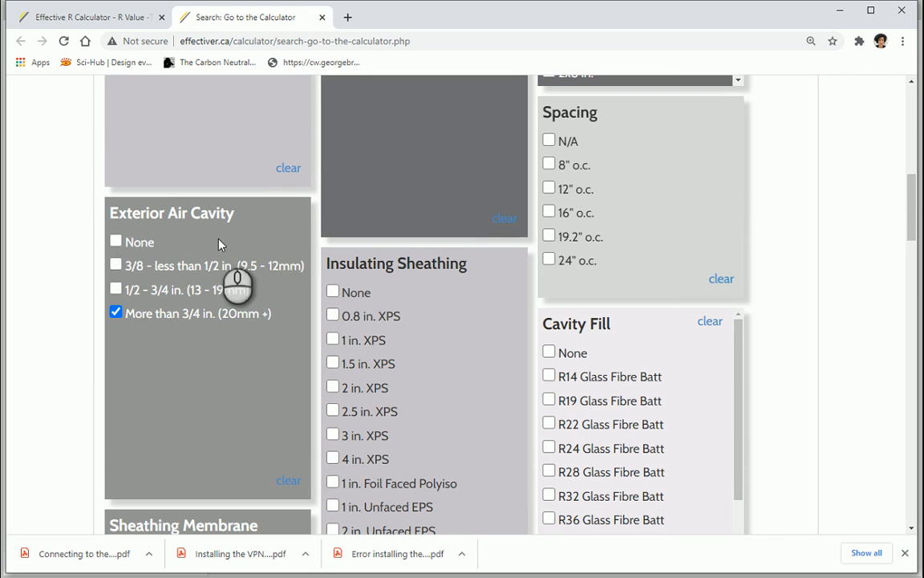
Choose 1/2 in. Plywood as the structural wood sheathing and 2 in. Mineral Wool as the insulating sheathing
scroll(225, 365, down, 1)
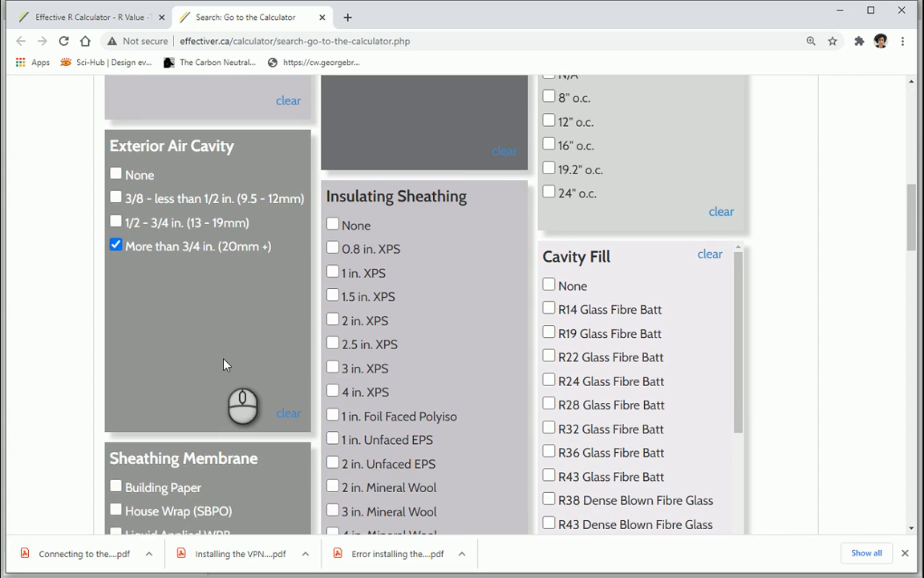
scroll(224, 365, down, 2)
scroll(225, 365, up, 5)
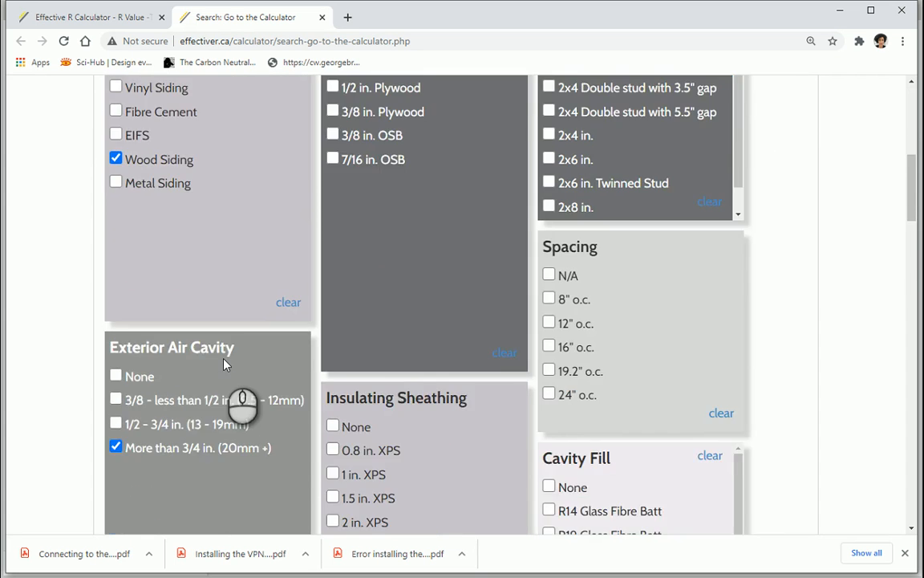
scroll(225, 365, up, 2)
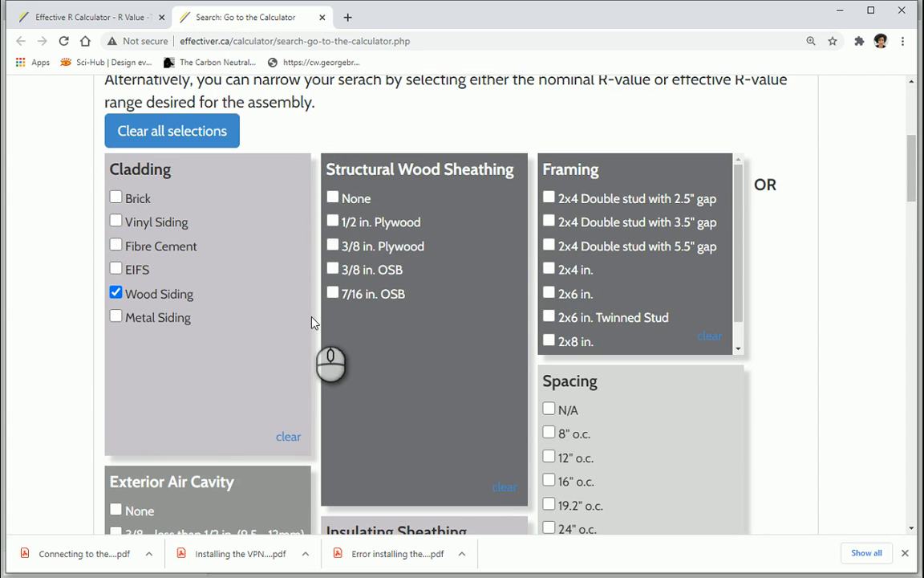
click(333, 222)
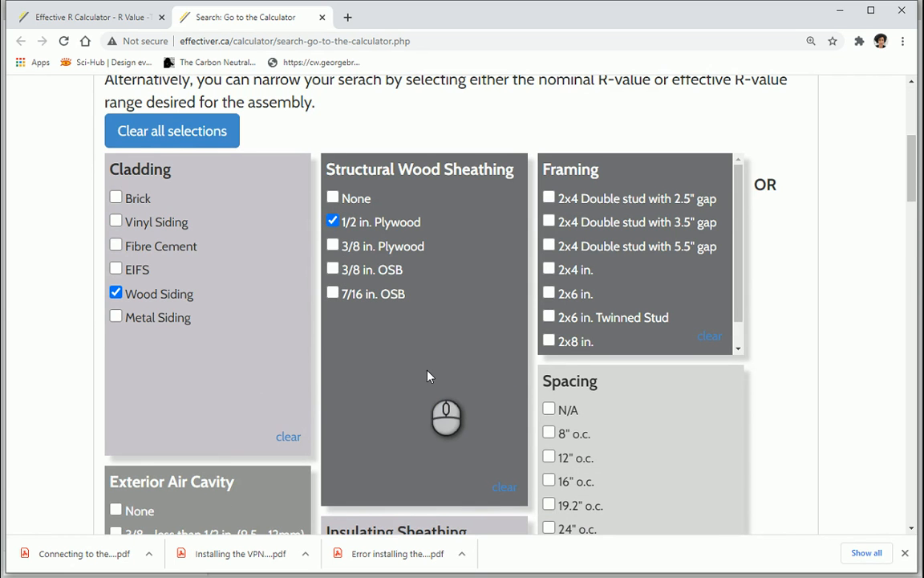
scroll(429, 376, down, 3)
scroll(428, 376, down, 3)
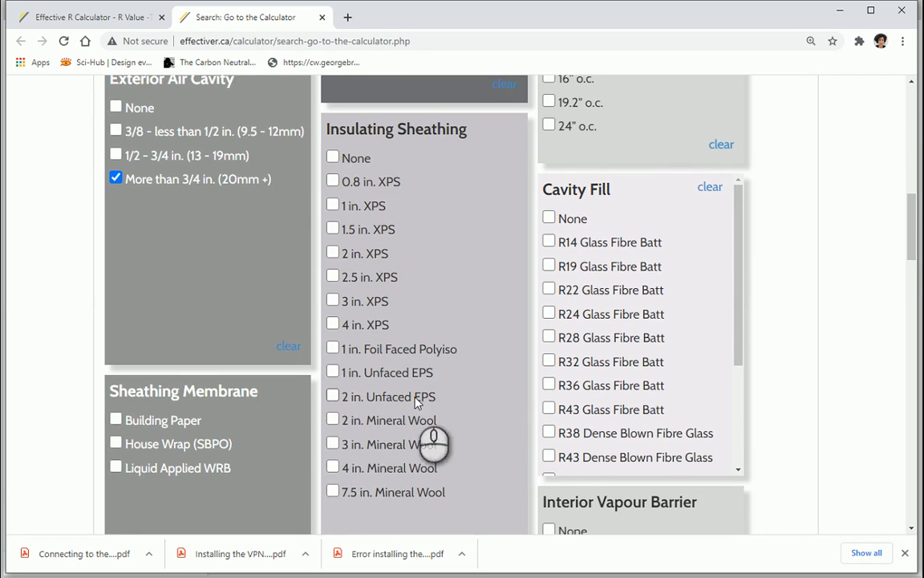
click(333, 421)
Set the framing to 2x6 in. with a stud spacing of 24" o.c
scroll(657, 398, up, 4)
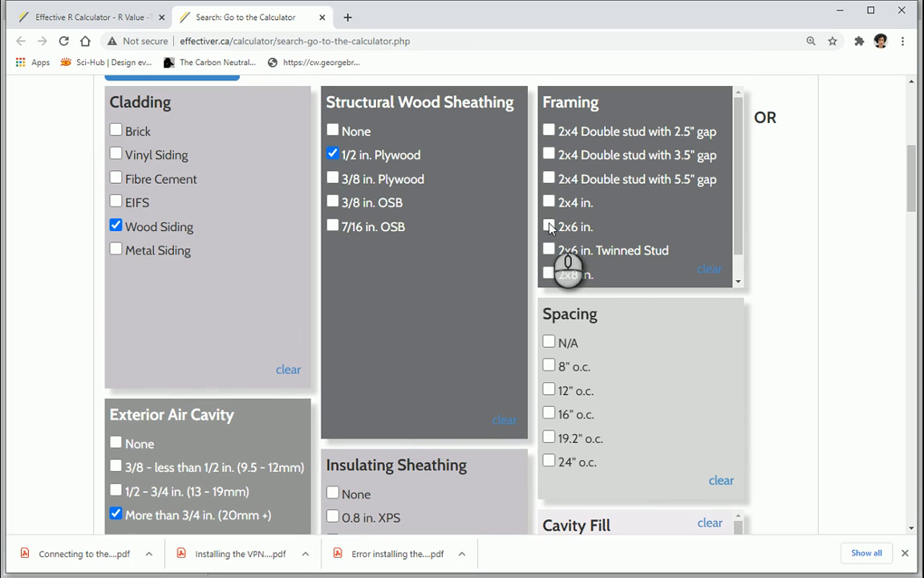
click(550, 227)
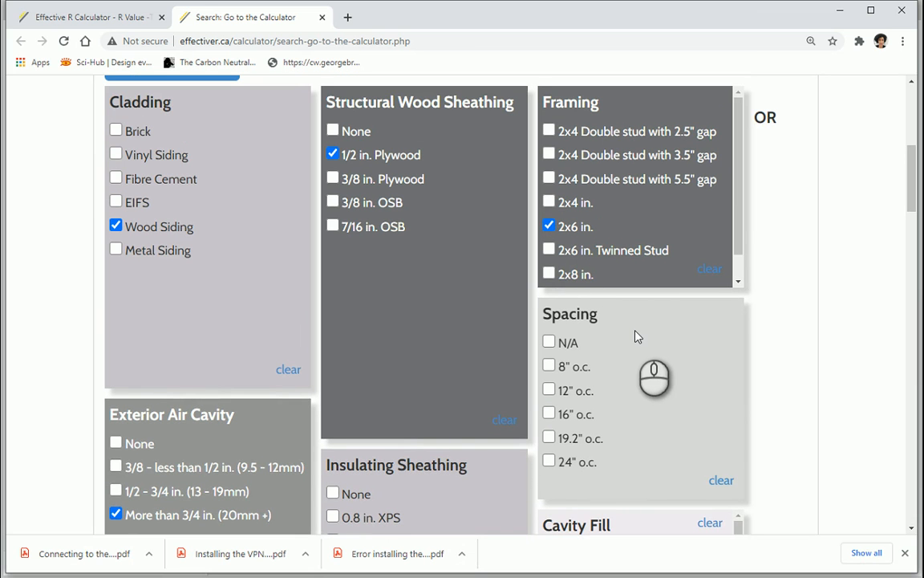
scroll(634, 335, down, 1)
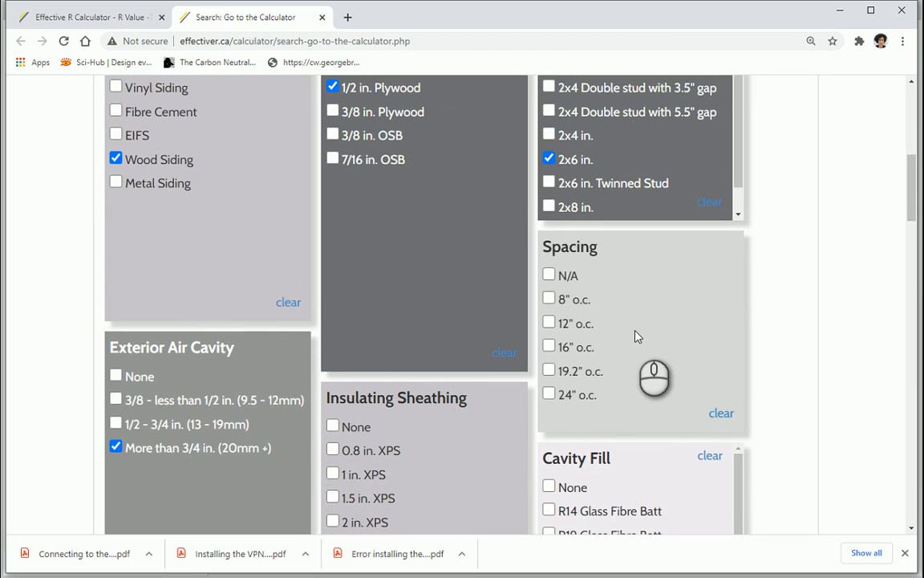
click(549, 394)
Choose R24 Glass Fibre Batt as the cavity fill and Polyethylene as the interior vapour barrier
scroll(678, 340, down, 3)
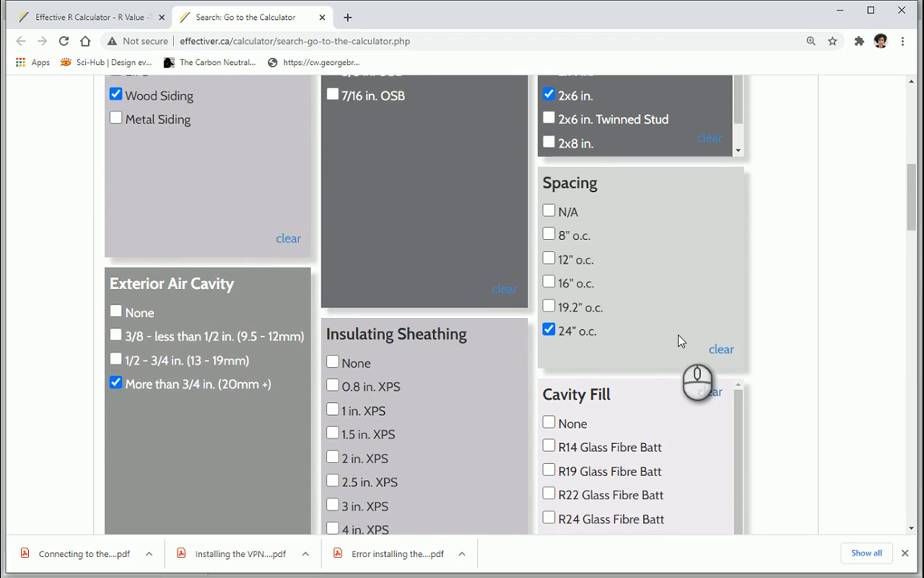
scroll(610, 341, down, 1)
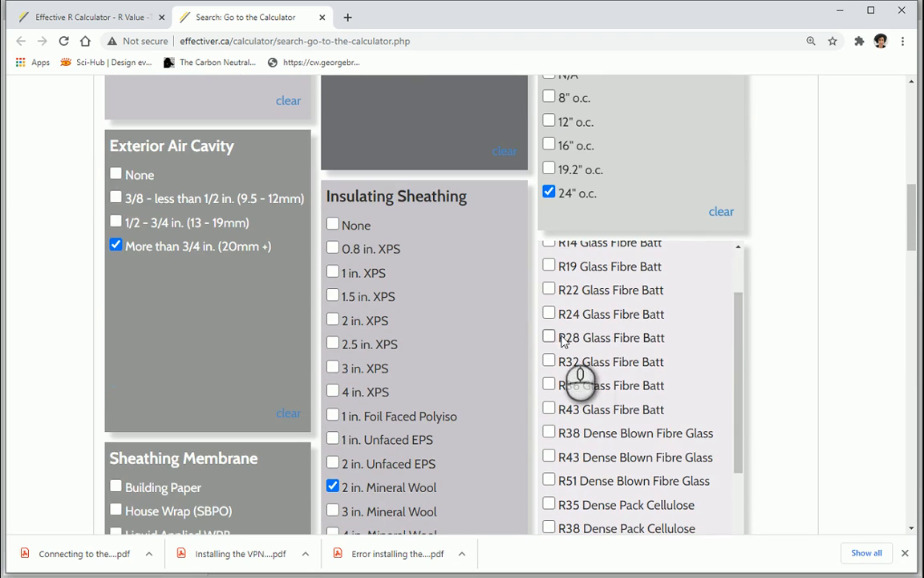
click(549, 317)
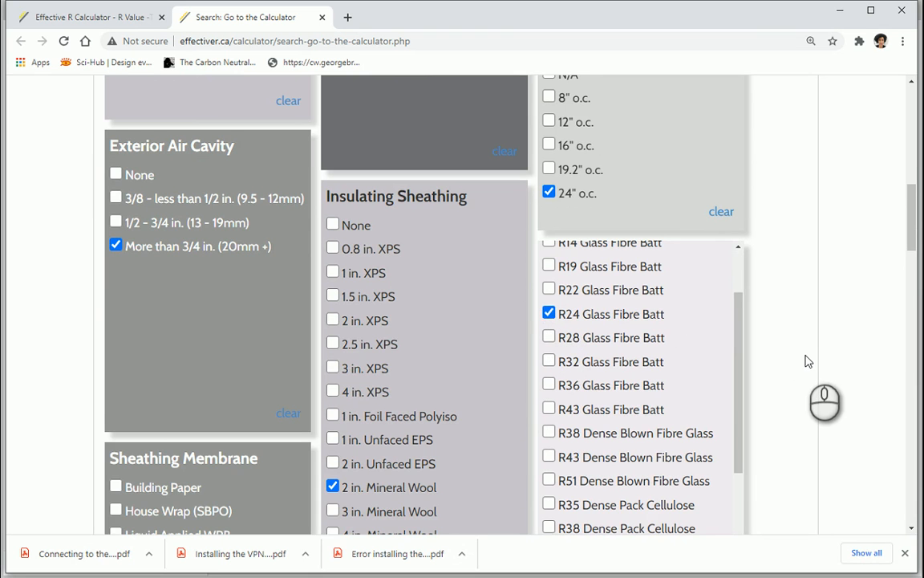
scroll(805, 358, down, 1)
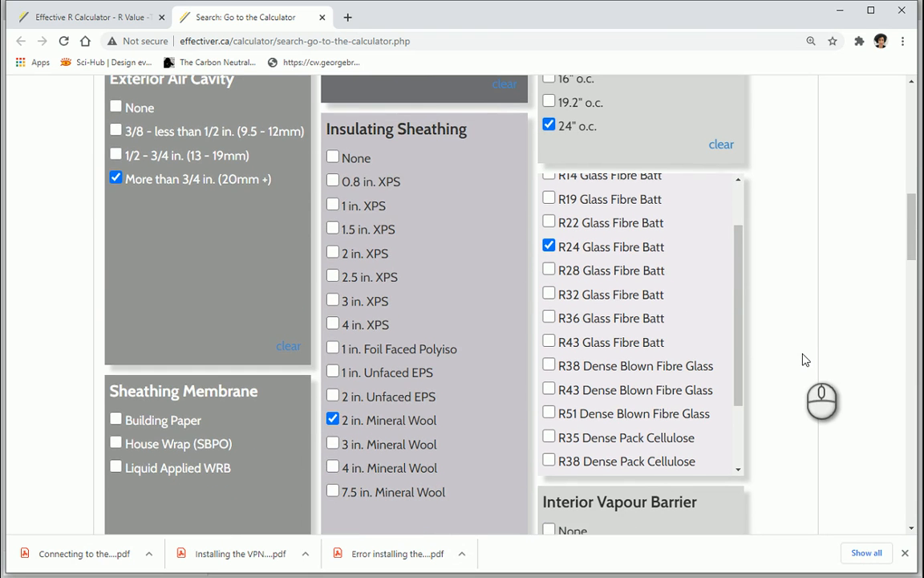
scroll(800, 359, down, 6)
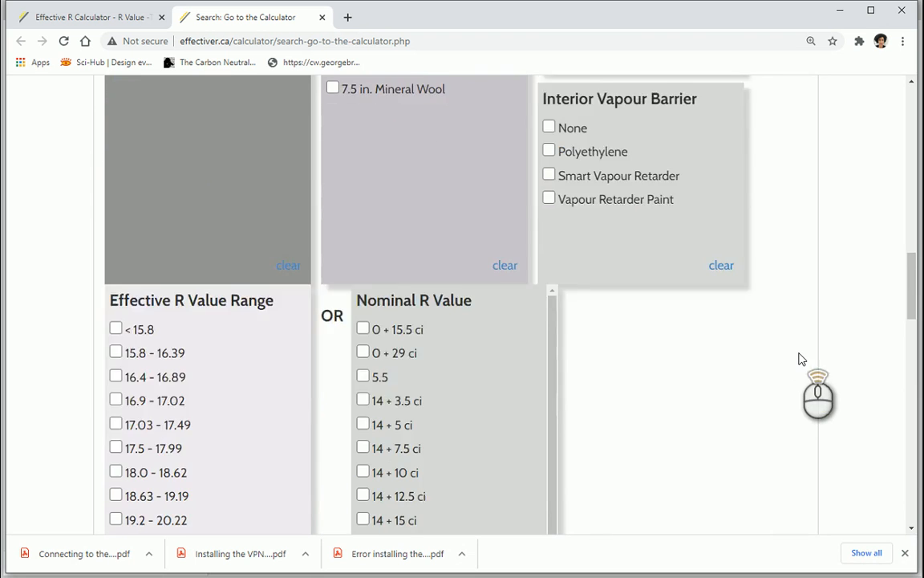
scroll(800, 359, up, 2)
click(549, 286)
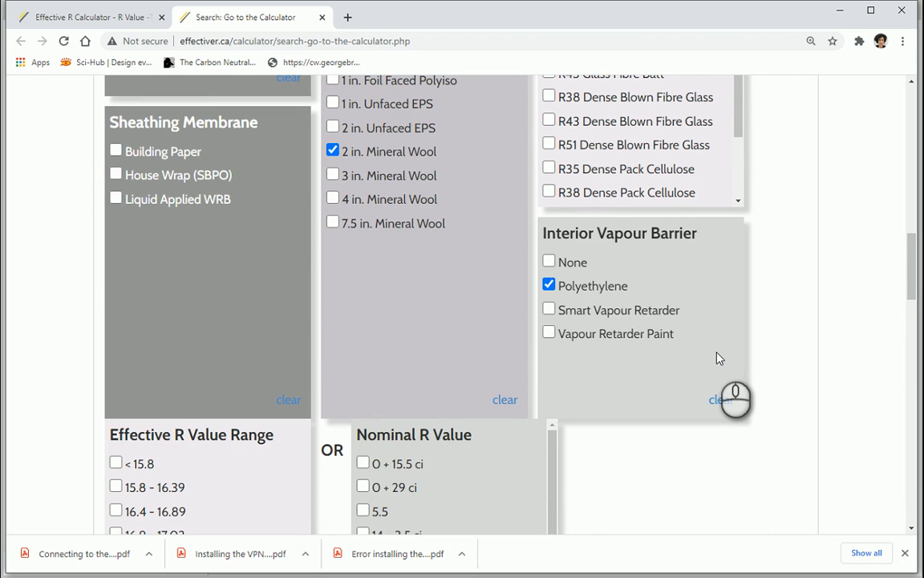
Count the wall assemblies that match the selected criteria
scroll(720, 358, down, 12)
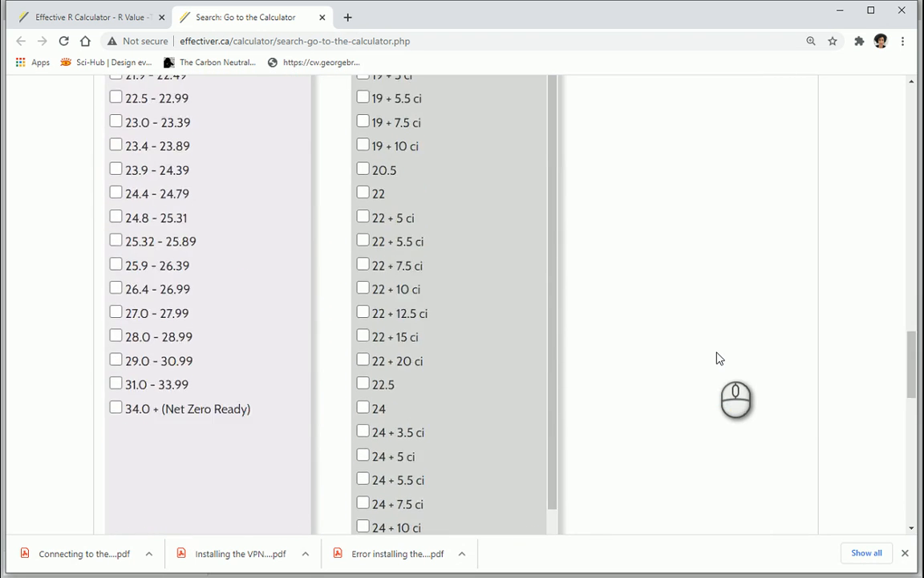
scroll(718, 358, down, 2)
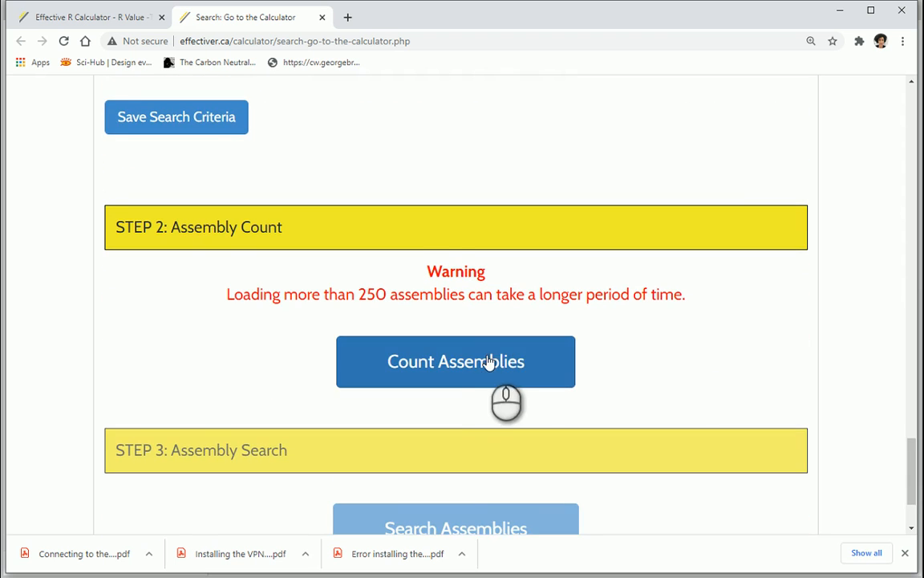
scroll(489, 357, down, 1)
scroll(489, 353, down, 1)
click(459, 305)
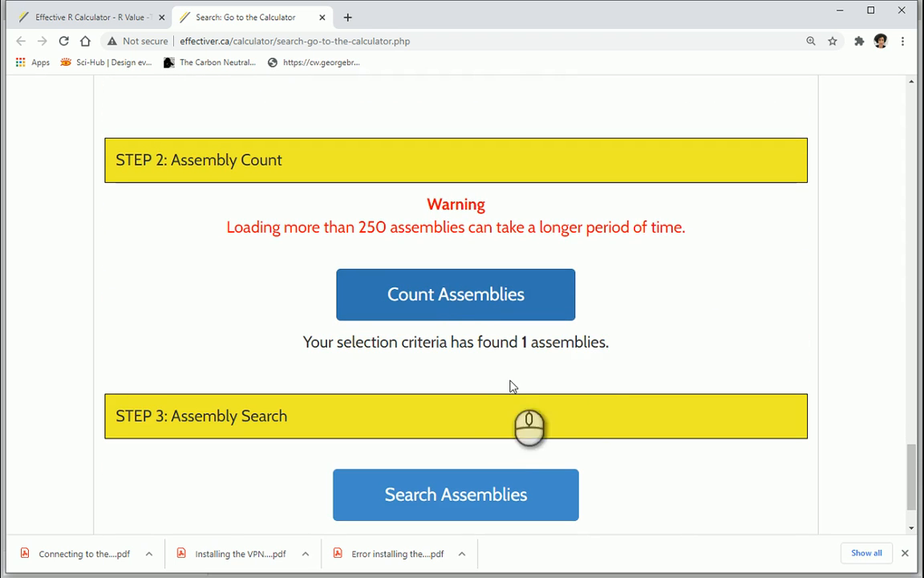
Search for the matching assemblies and open the details of the listed wall
scroll(499, 403, down, 1)
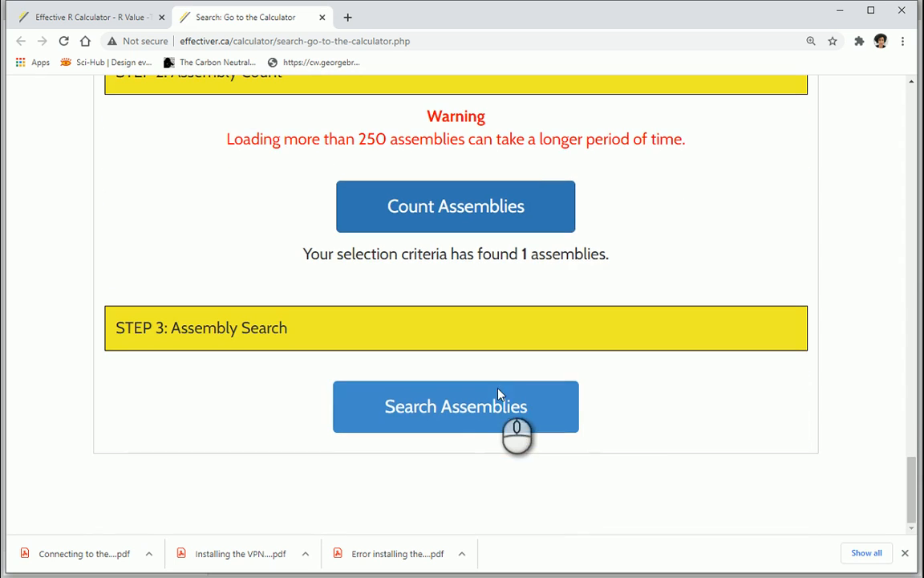
click(464, 411)
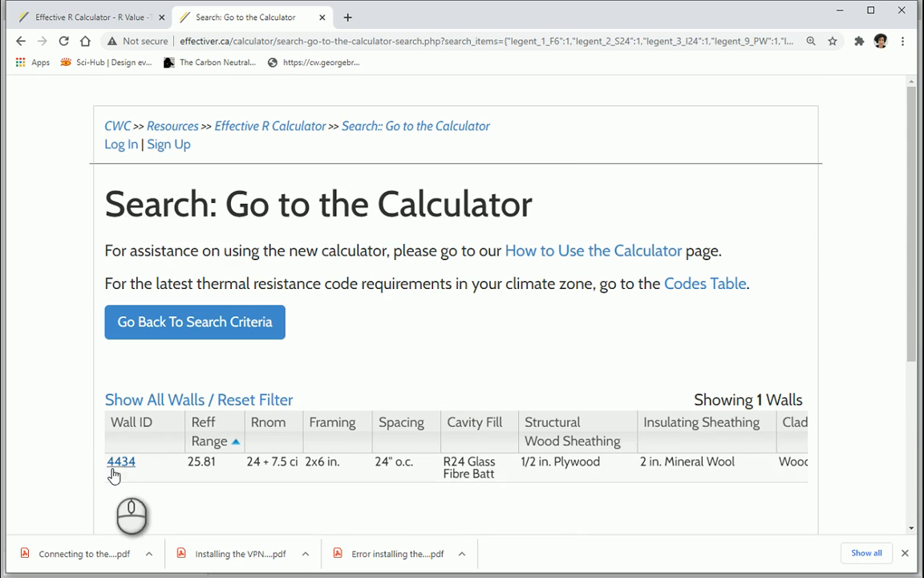
click(118, 463)
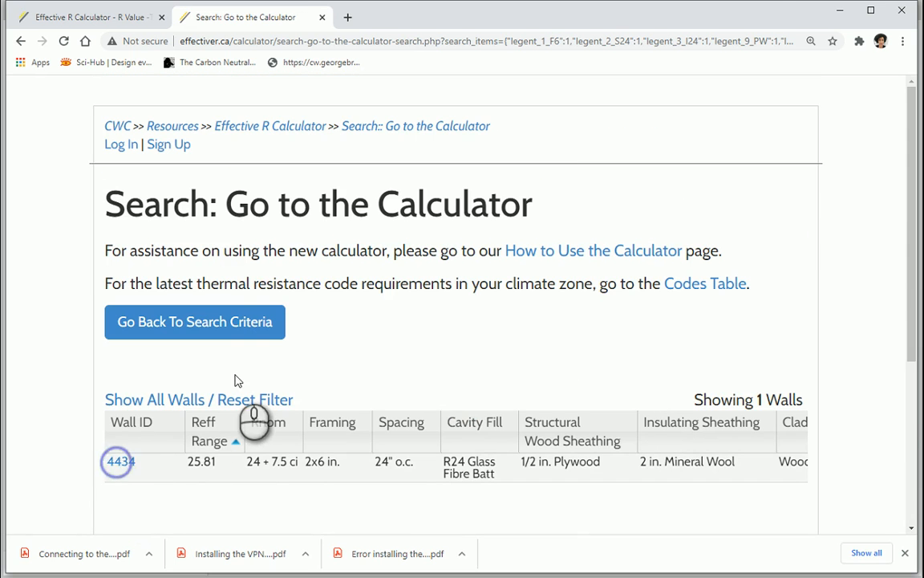
Examine the wall's layer diagrams at 125% zoom and its component table, including the RSI/R values per layer and for the entire assembly
scroll(245, 371, down, 10)
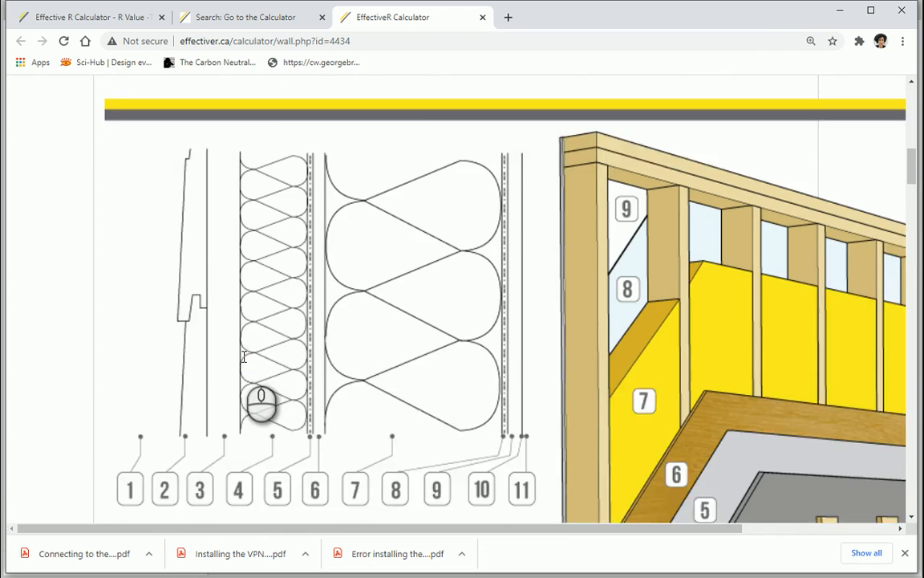
ctrl+scroll(245, 362, down, 1)
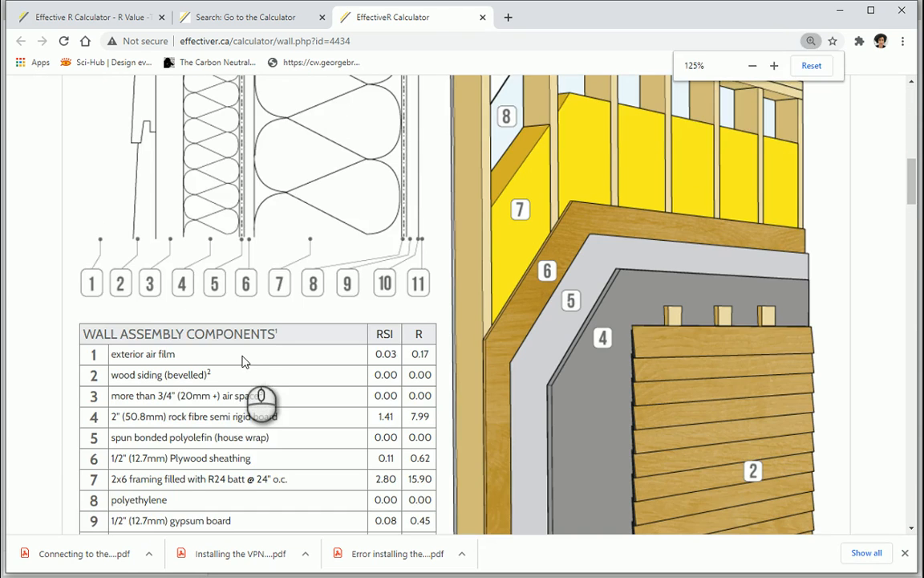
scroll(245, 362, down, 1)
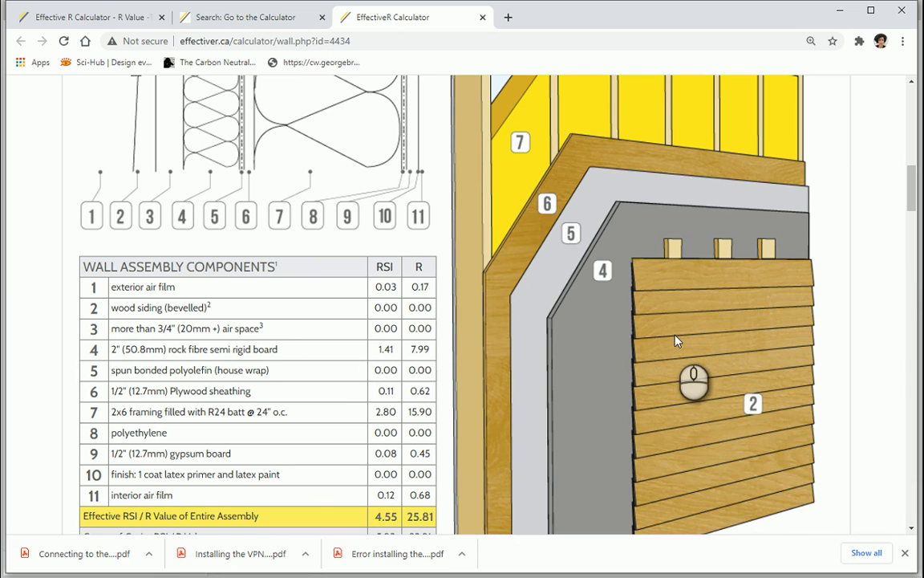
drag(375, 308, 431, 330)
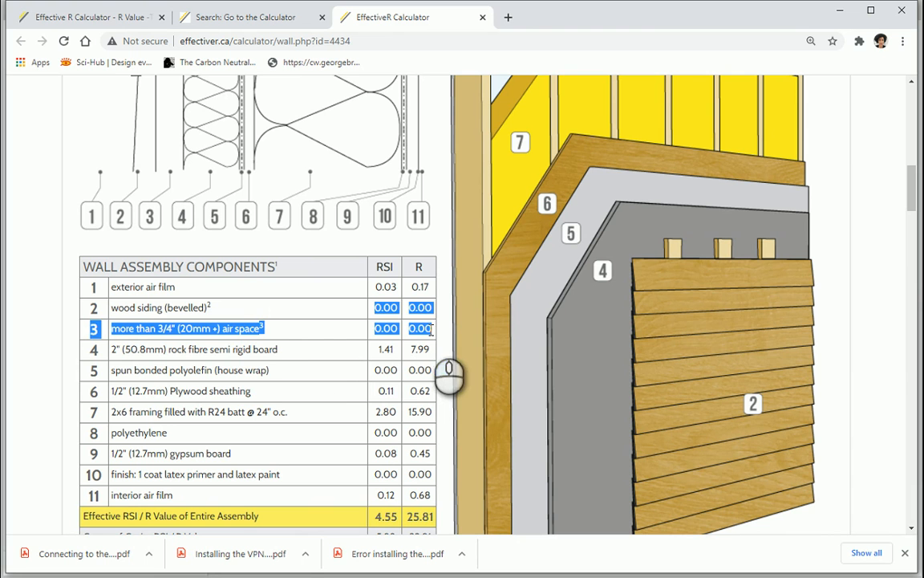
click(221, 321)
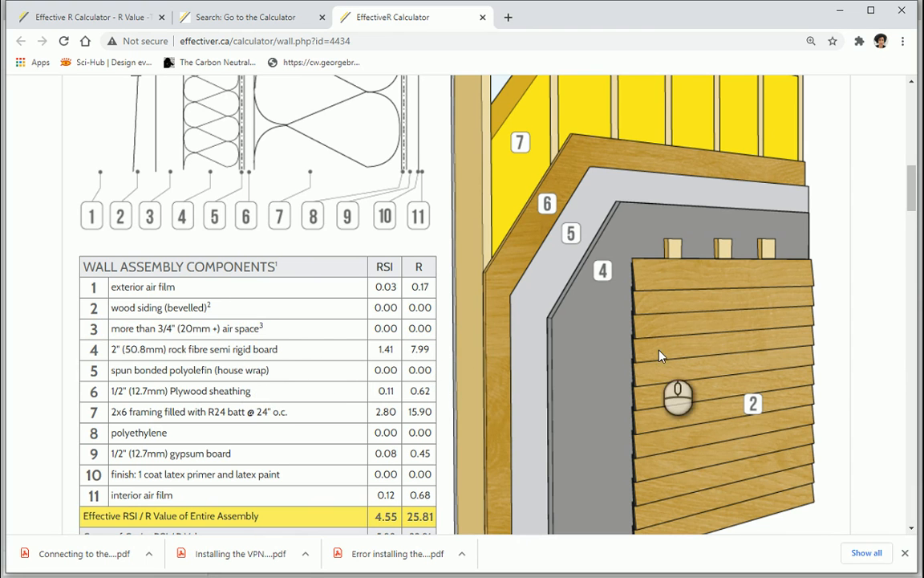
scroll(660, 355, up, 2)
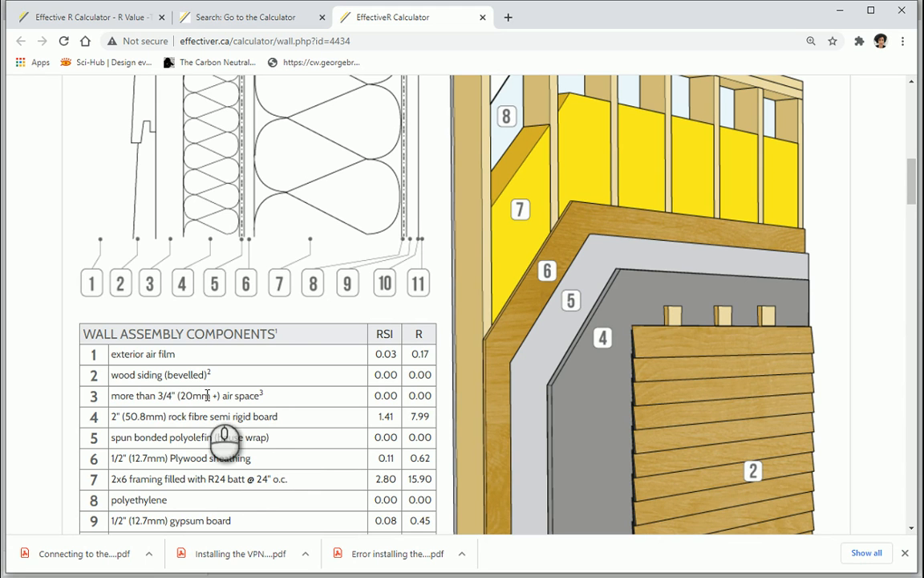
scroll(207, 395, down, 1)
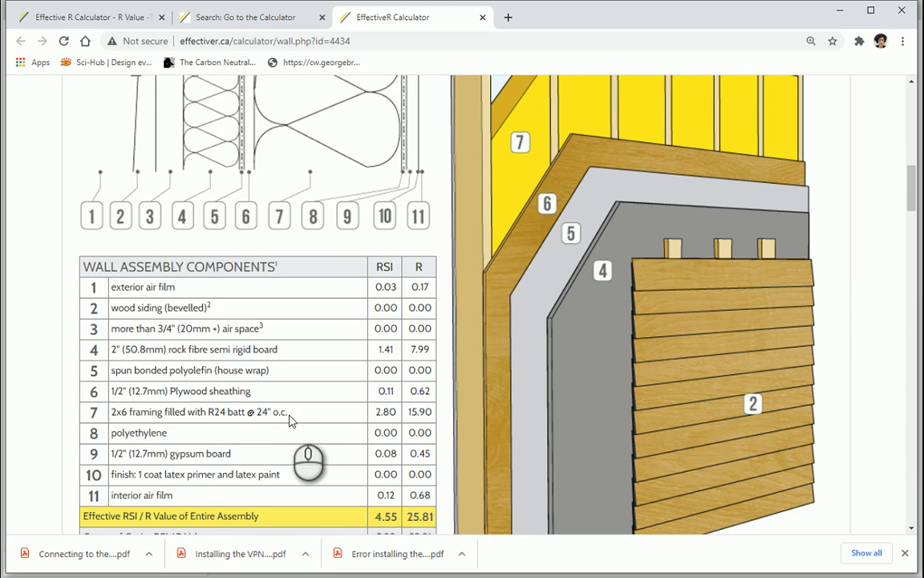
scroll(450, 417, up, 2)
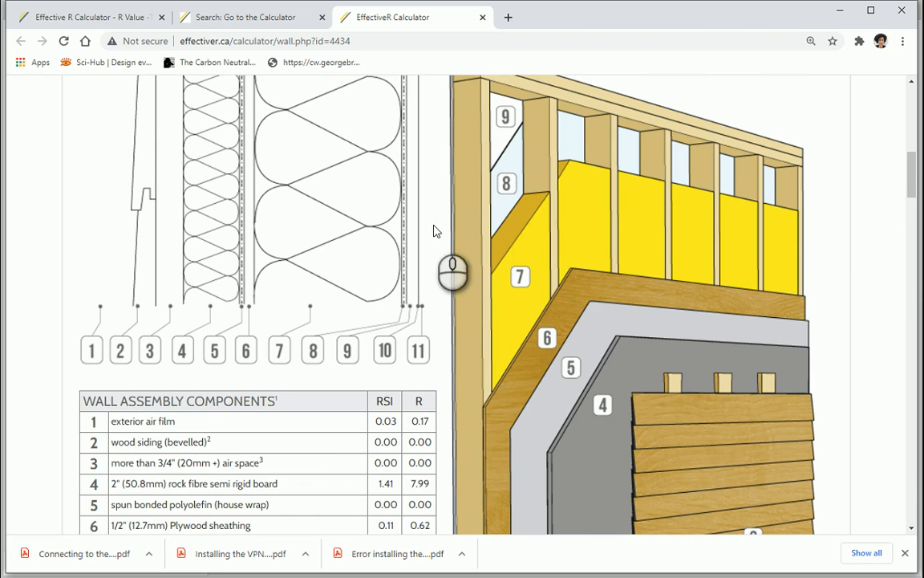
scroll(388, 254, down, 3)
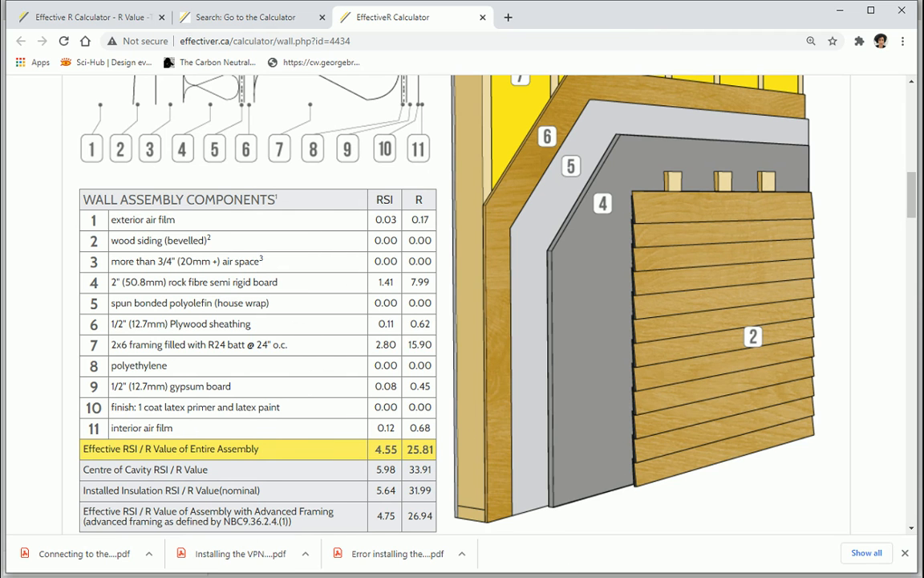
Switch to Revit and create a new project from the Canadian DefaultMetric.rte template
click(514, 576)
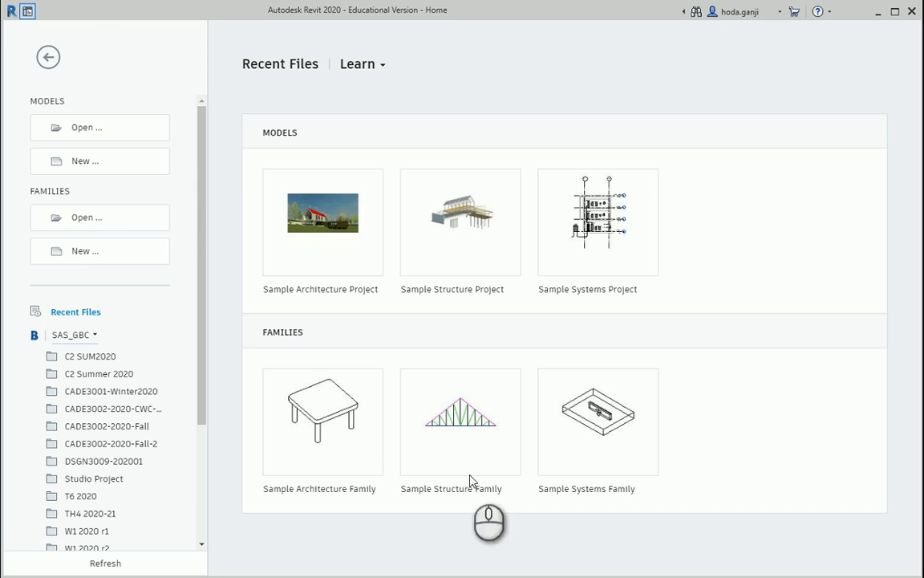
click(76, 164)
click(536, 267)
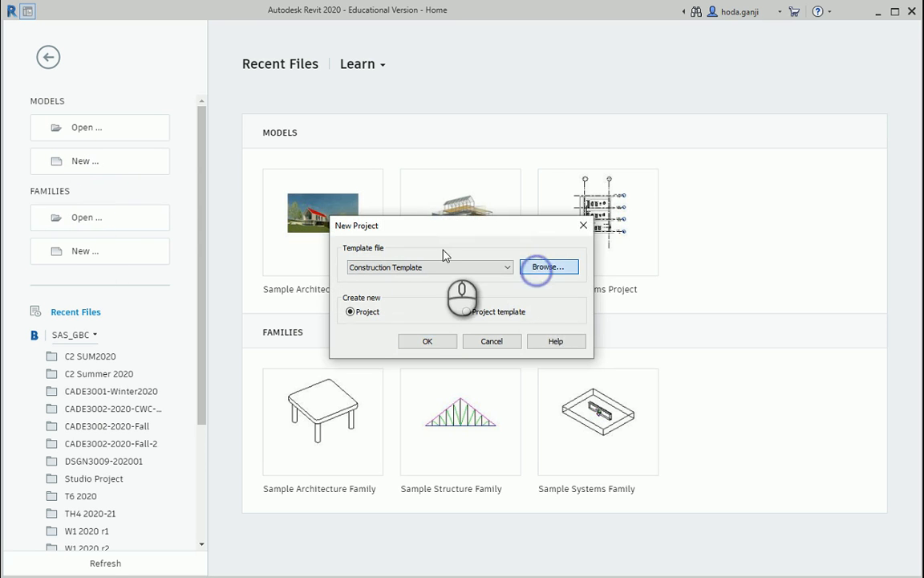
click(363, 217)
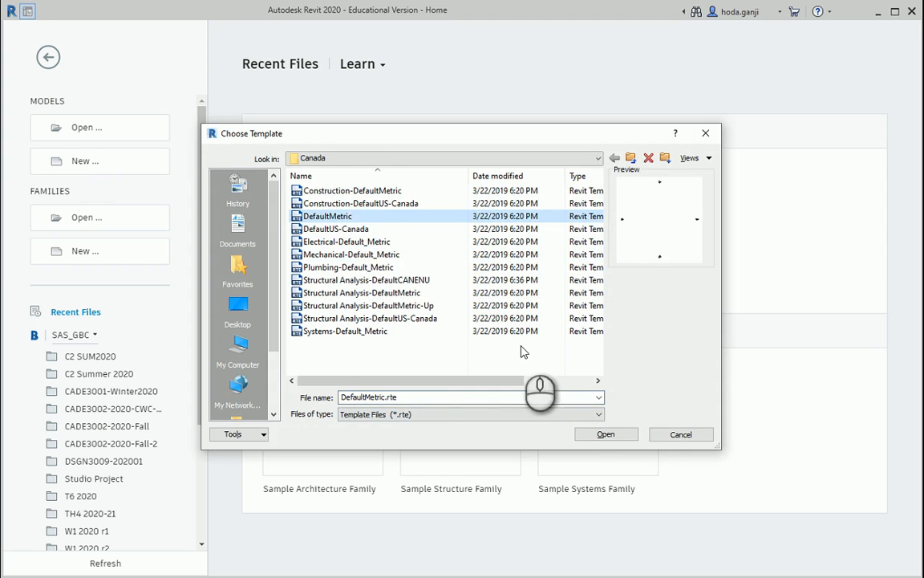
click(608, 434)
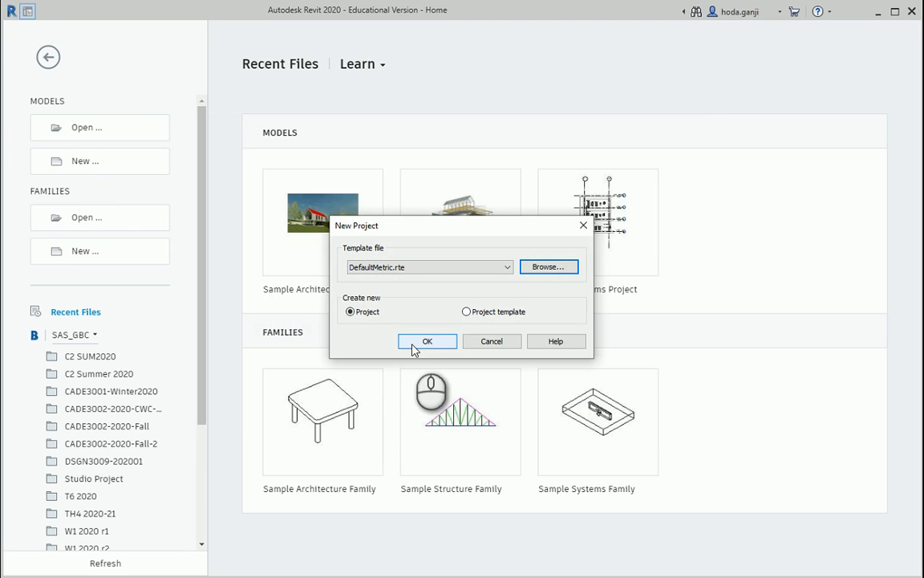
click(427, 342)
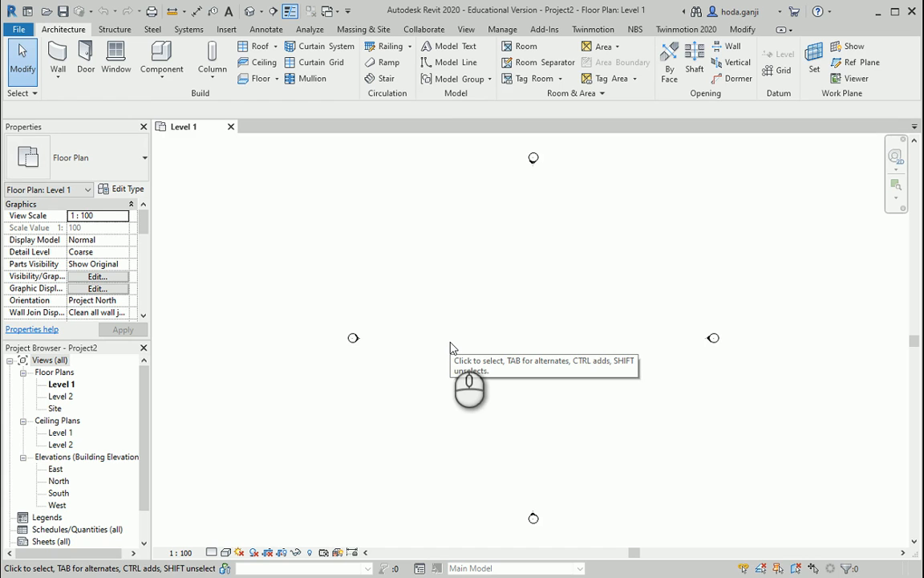
Set the project's length format to millimetres rounded to 1 decimal place
key(u)
key(n)
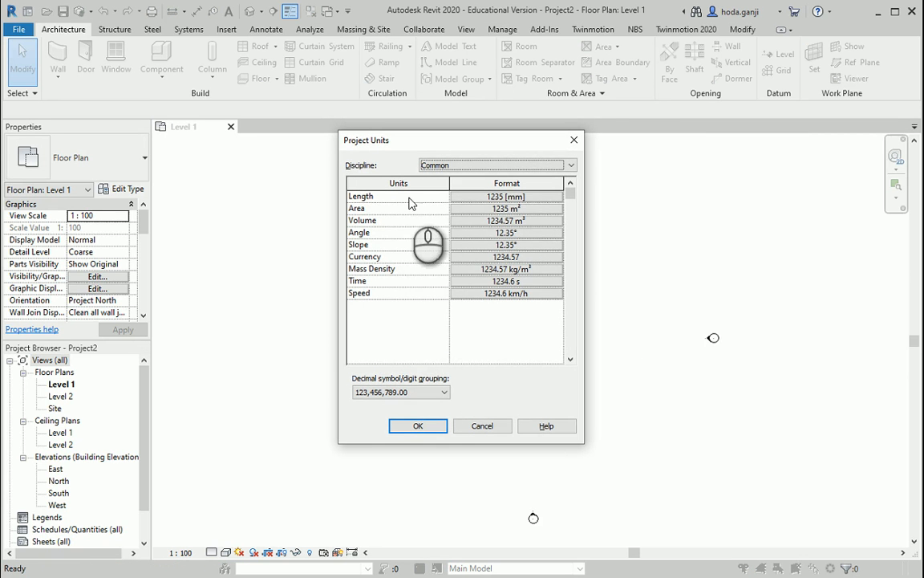
click(498, 196)
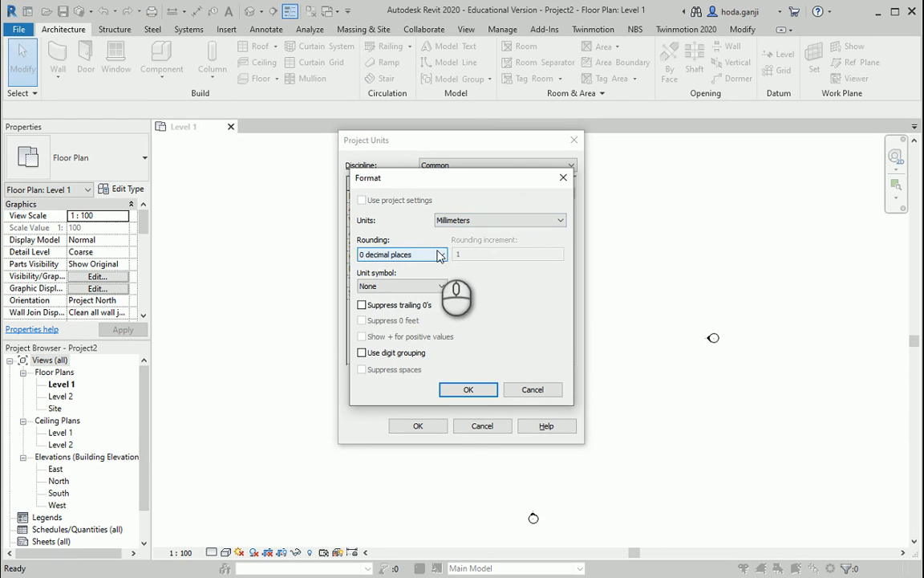
click(440, 254)
click(432, 301)
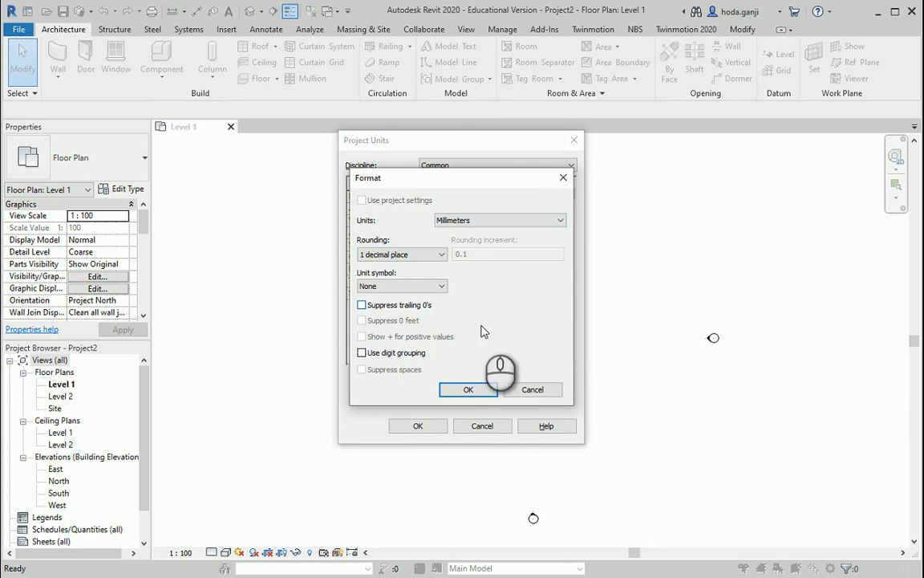
click(476, 394)
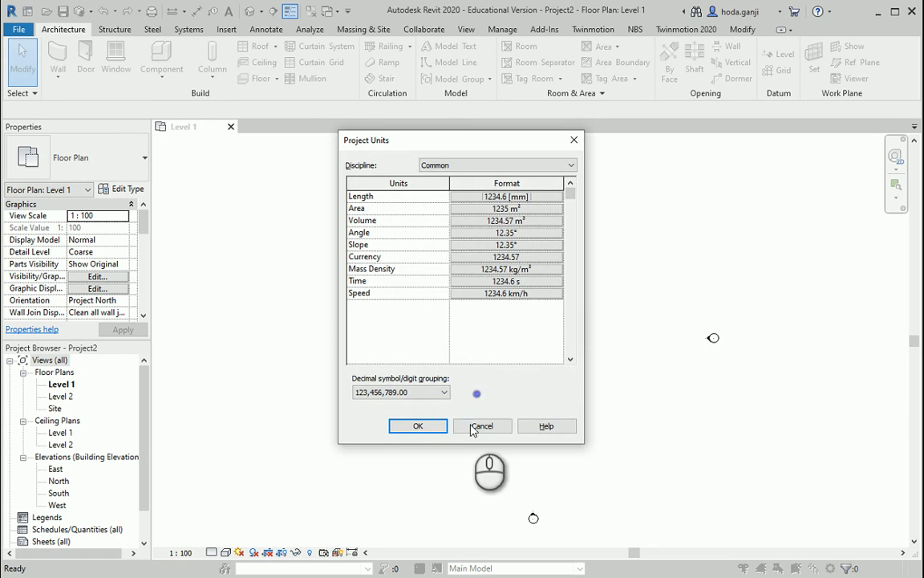
click(421, 426)
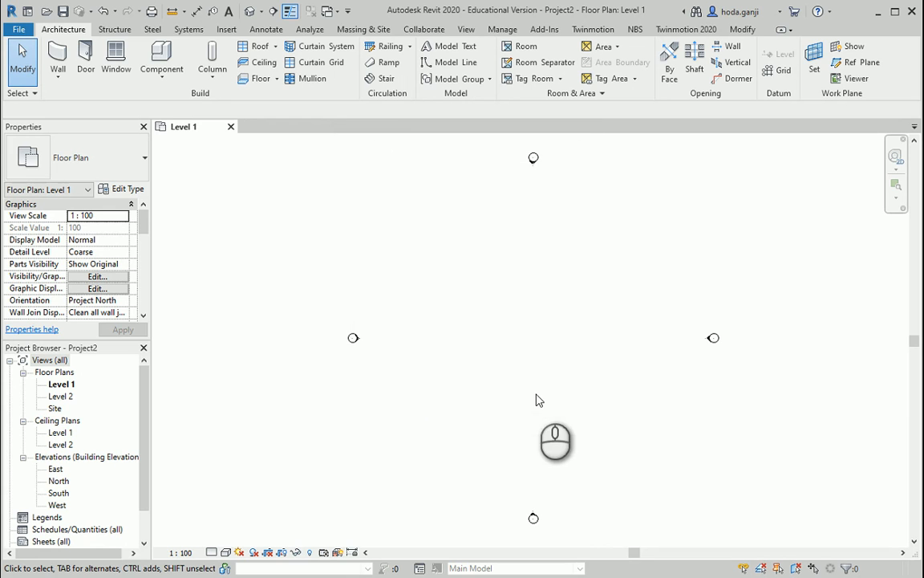
Start placing a wall and duplicate the Generic - 200mm basic wall type as Wall 4434
click(57, 79)
click(75, 100)
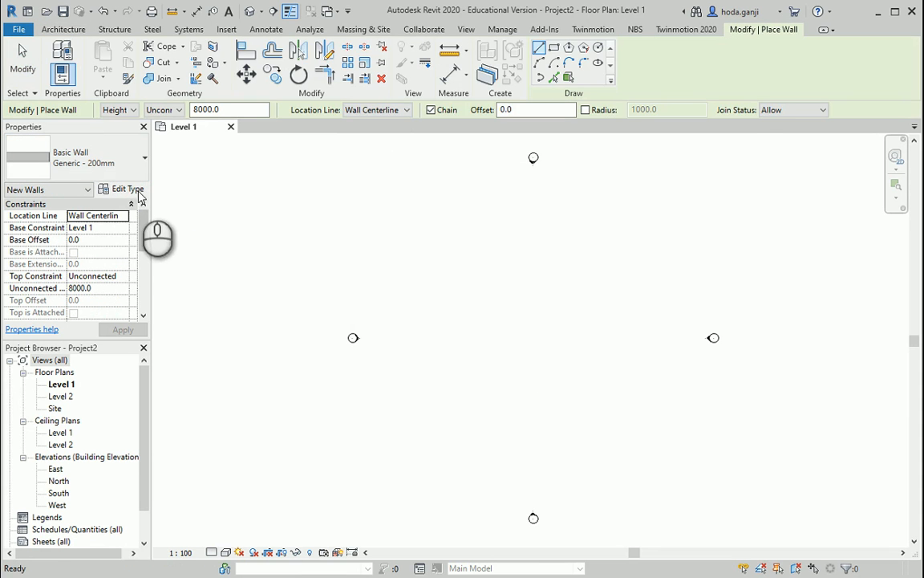
click(128, 189)
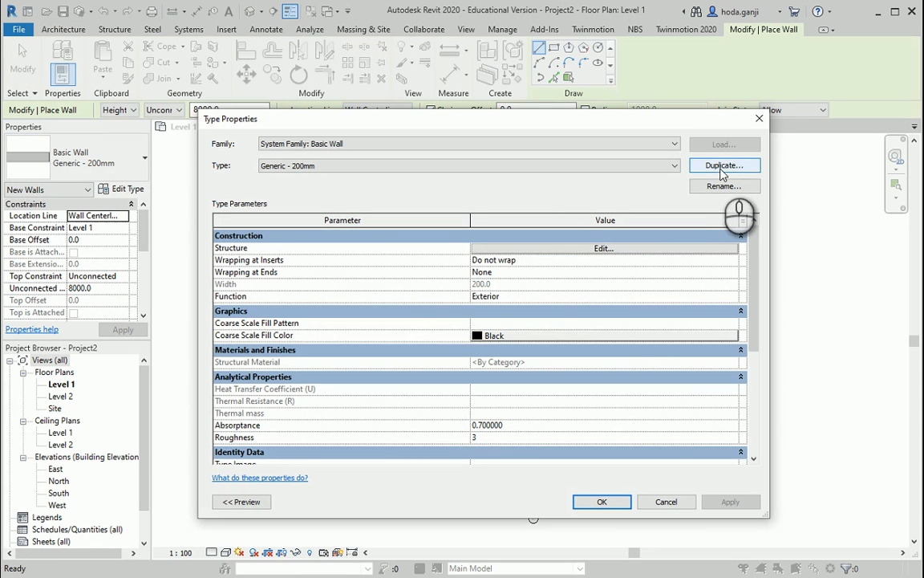
click(722, 166)
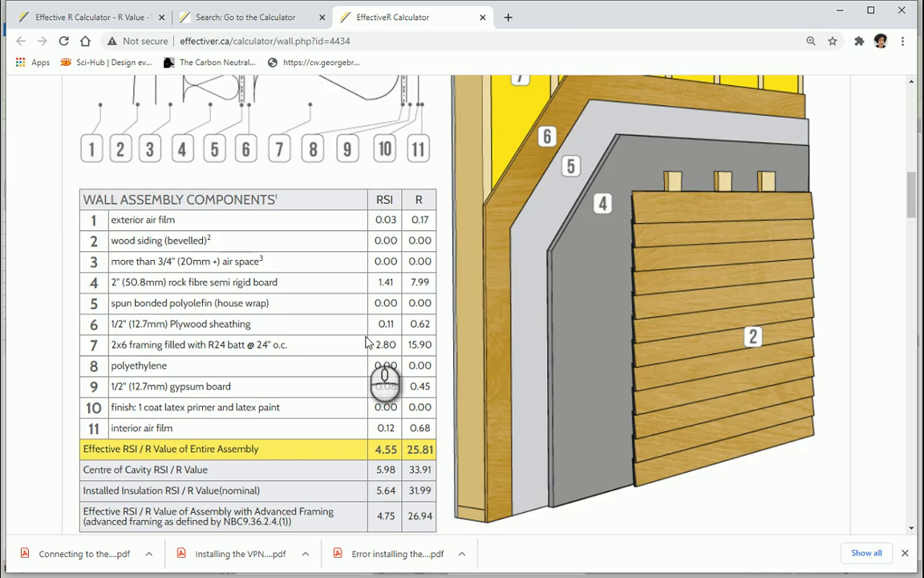
scroll(384, 382, up, 15)
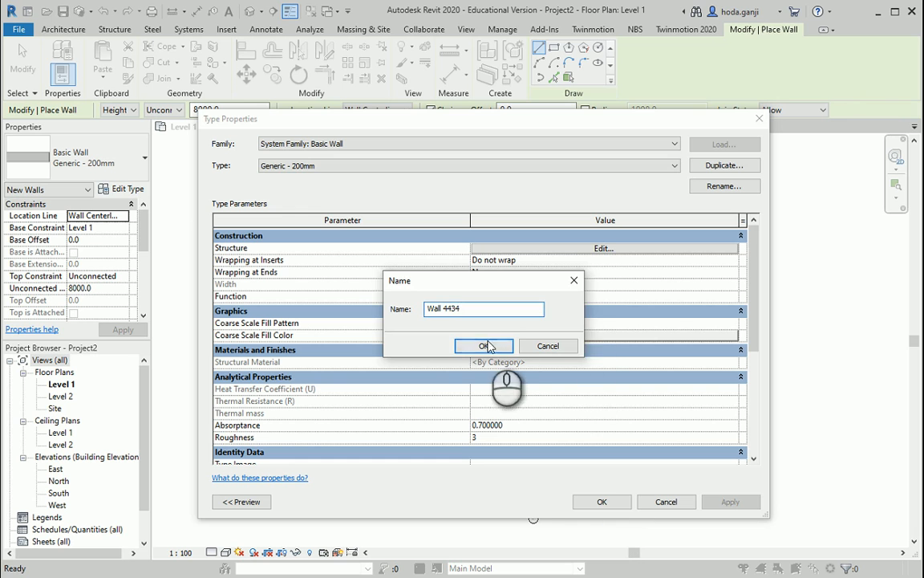
click(484, 345)
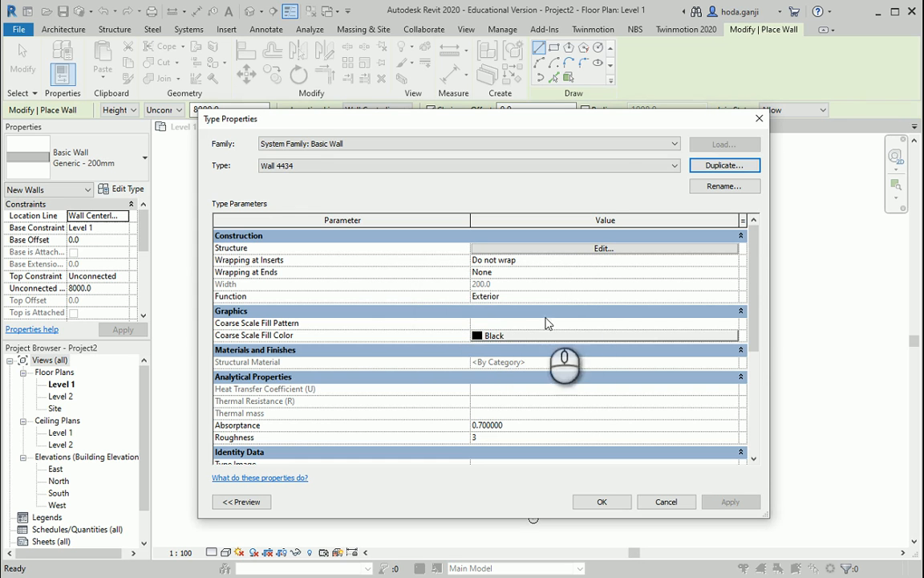
Open the structure of Wall 4434 for editing, show its preview and narrow the assembly dialog
click(580, 250)
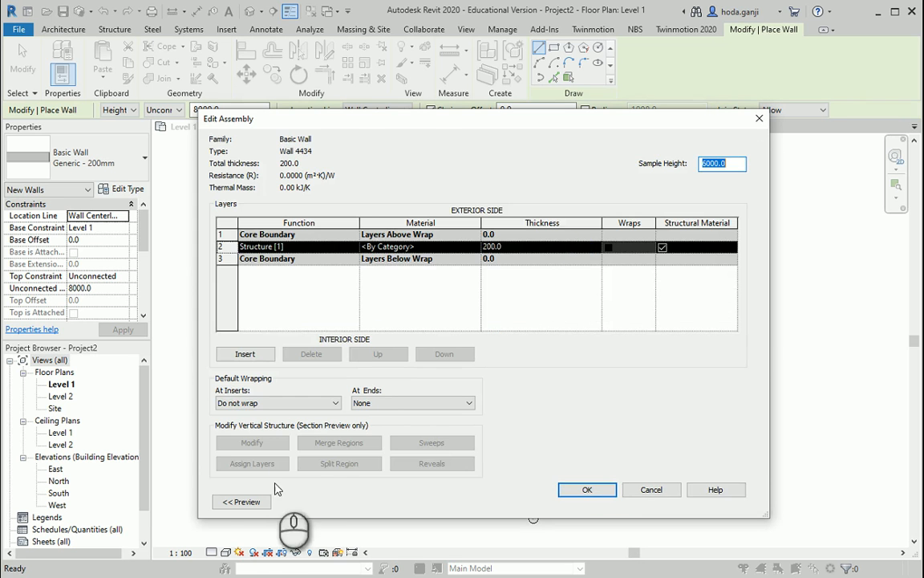
click(242, 499)
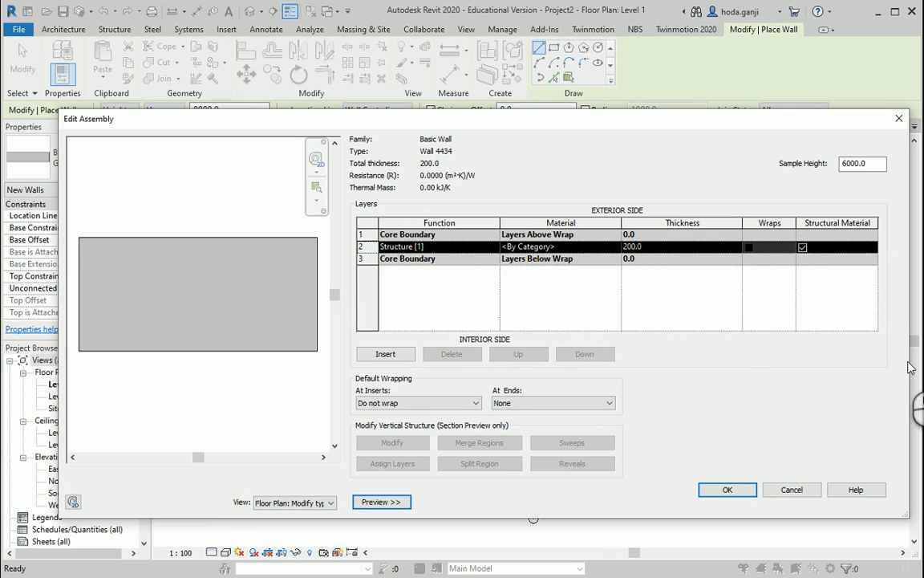
drag(912, 364, 650, 357)
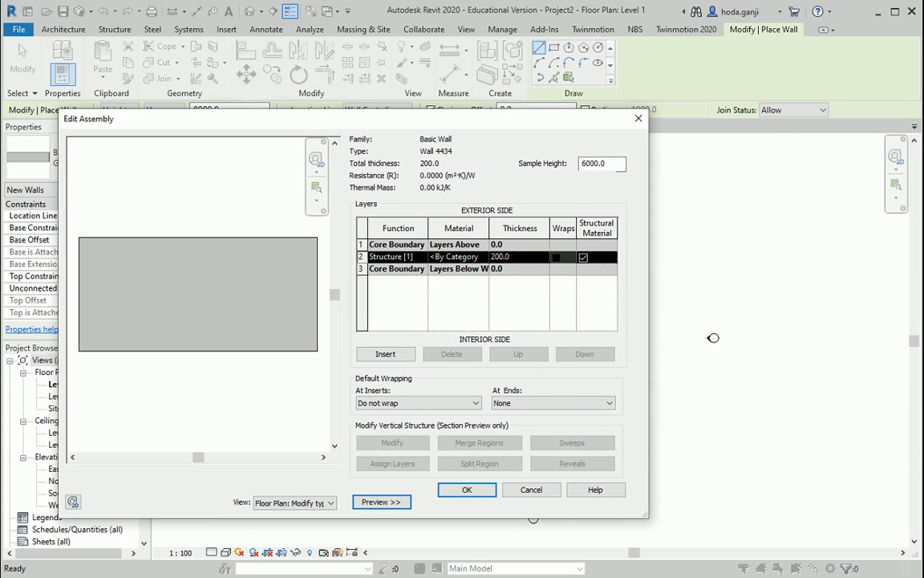
Switch to Wall.pdf in Acrobat Reader and examine the enlarged wall assembly components table and layer diagrams
click(520, 575)
scroll(221, 328, down, 1)
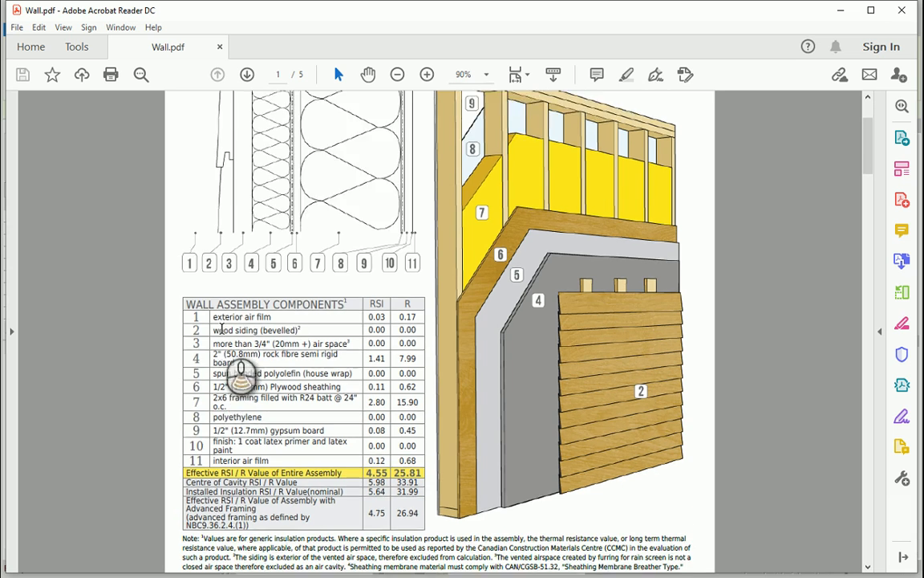
scroll(221, 329, down, 1)
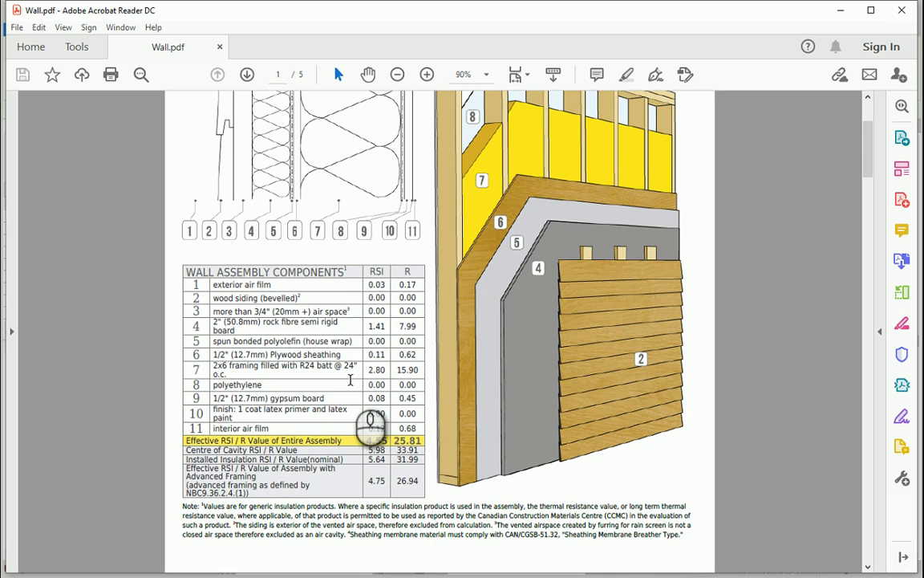
ctrl+scroll(351, 380, up, 2)
scroll(345, 377, down, 4)
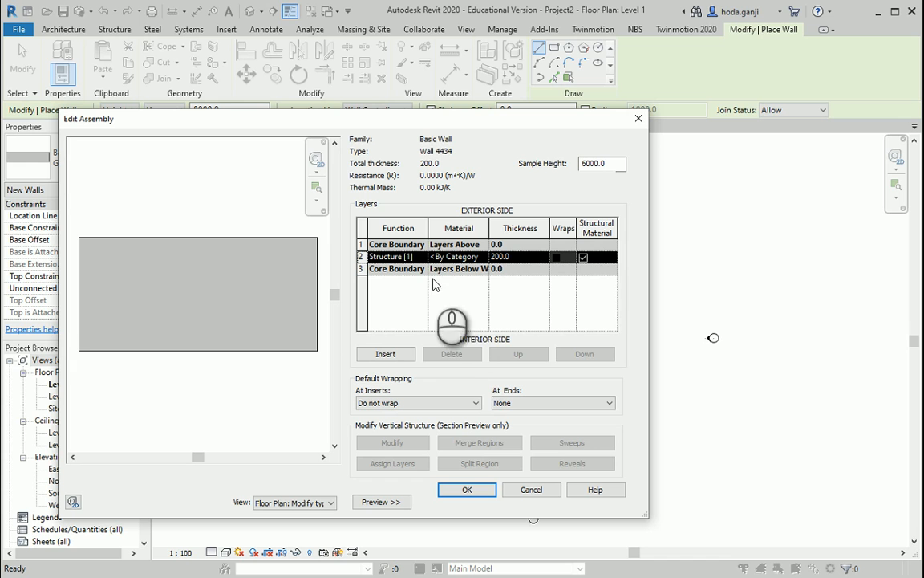
Return to Revit's wall assembly and insert five layers on the exterior side of the core boundary
click(385, 353)
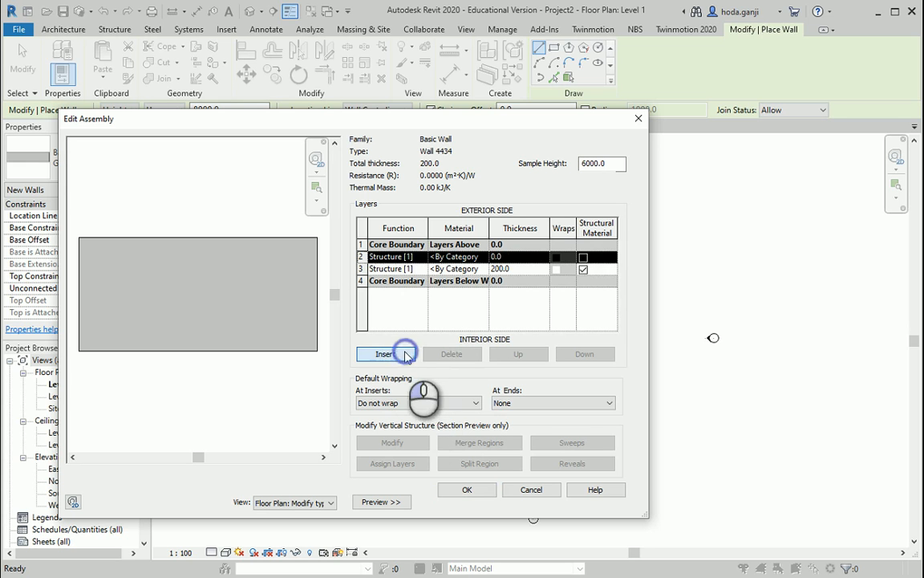
click(518, 354)
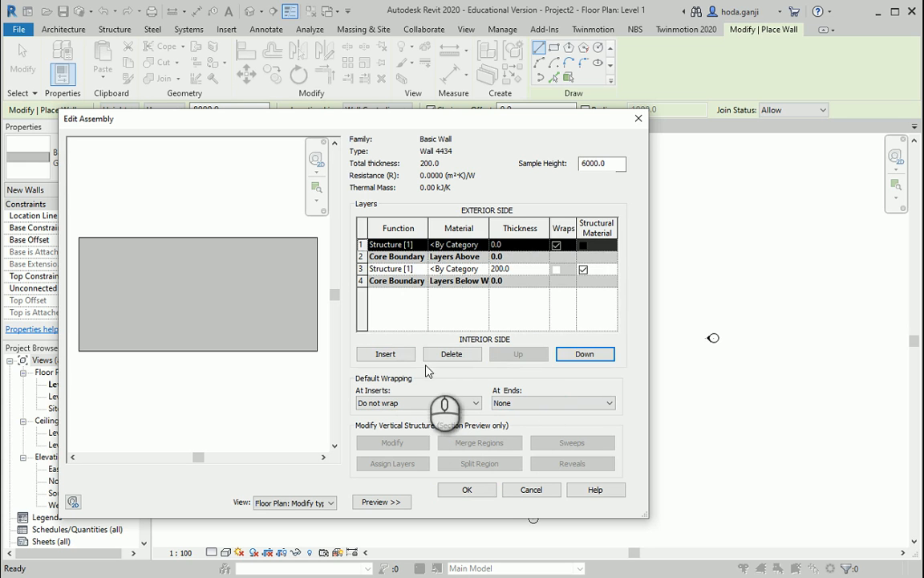
click(385, 353)
click(385, 354)
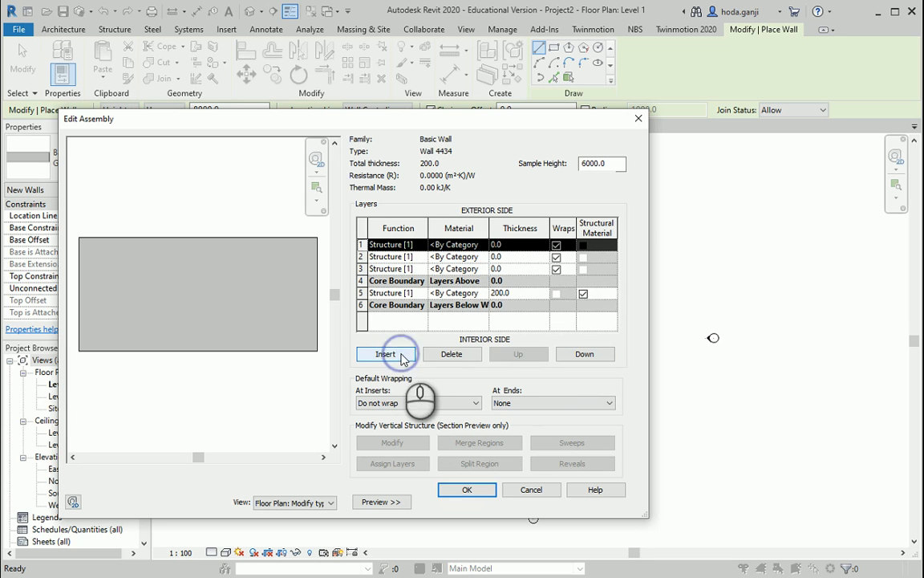
click(386, 354)
click(386, 354)
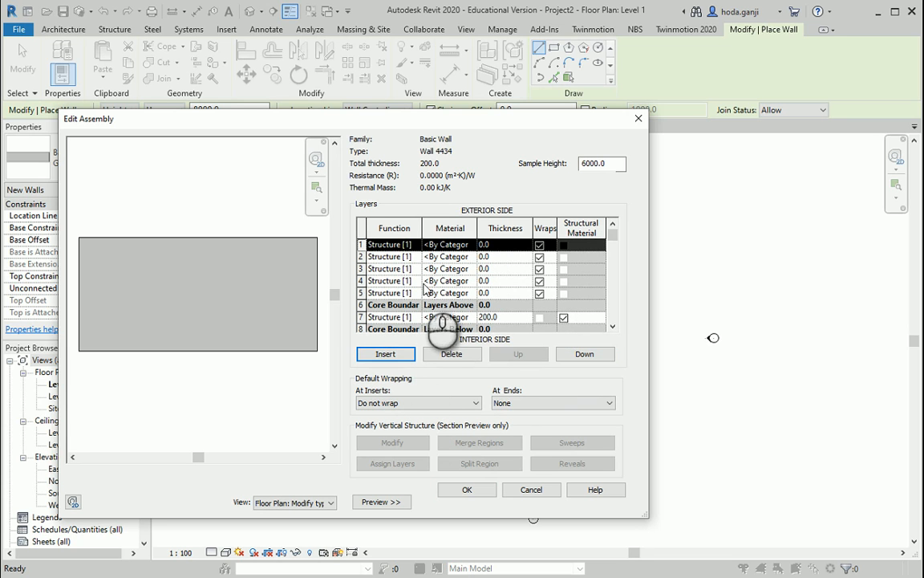
Set the function of all five exterior layers of the wall to Finish 2 [5]
click(389, 244)
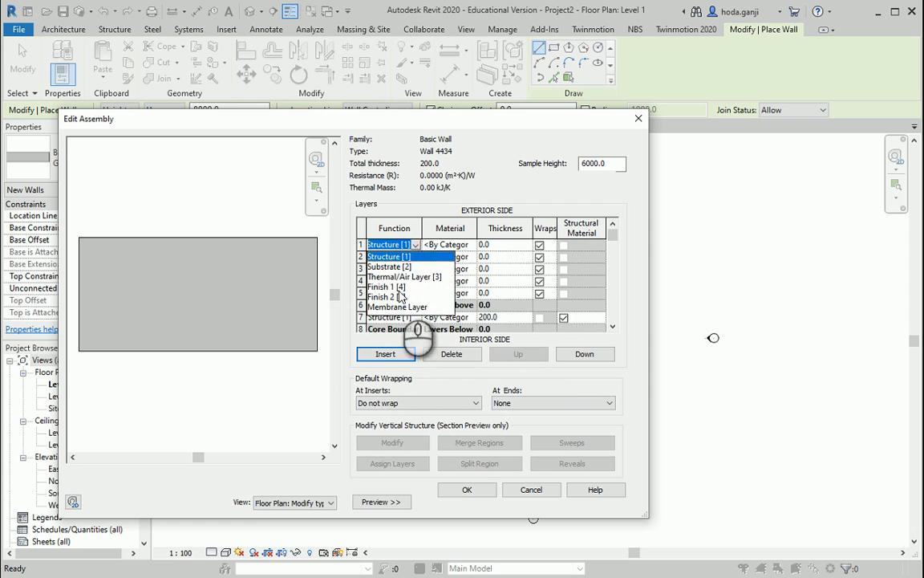
click(399, 296)
click(402, 256)
click(393, 309)
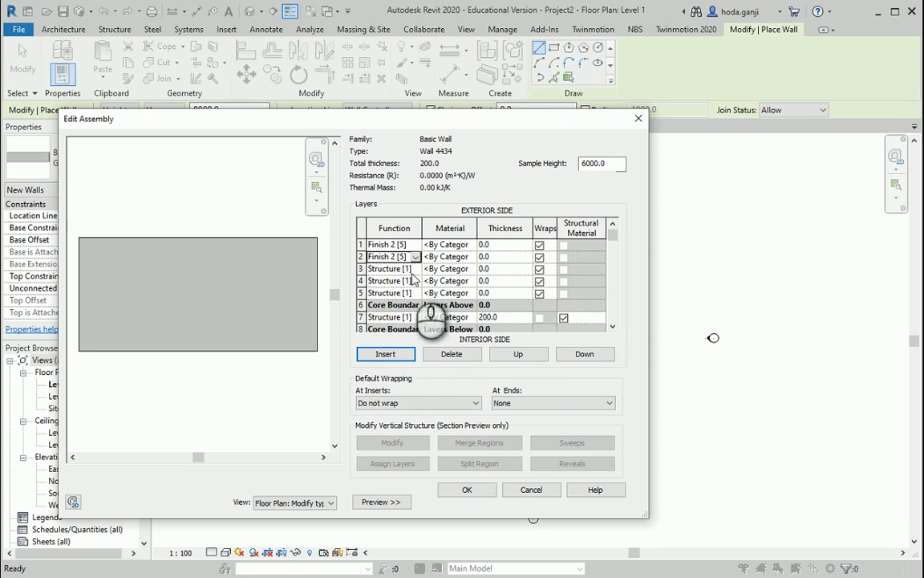
click(401, 268)
click(393, 320)
click(402, 280)
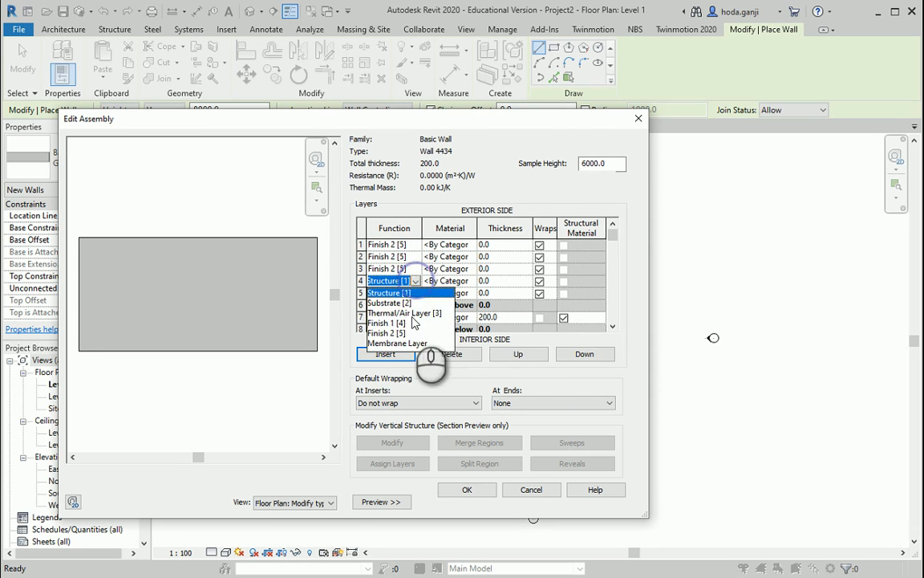
click(387, 332)
click(401, 292)
click(393, 344)
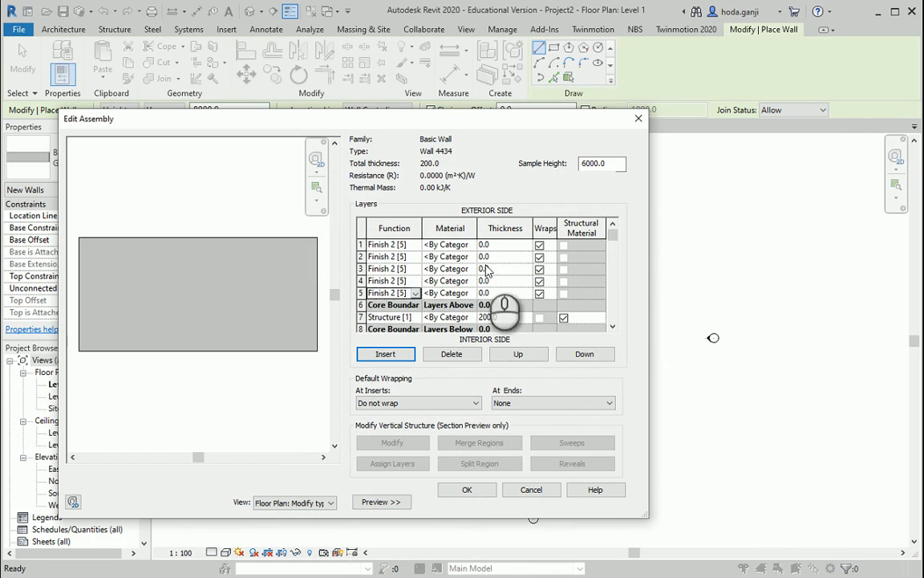
Assign the Air material to the outermost layer after checking its thermal properties, and set the layer's thickness to 0.8 mm
click(449, 244)
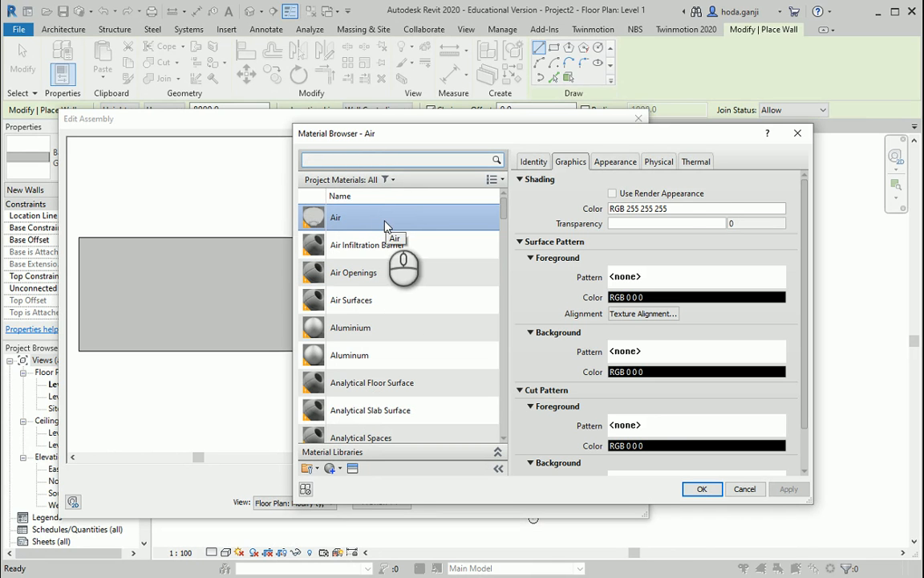
click(696, 163)
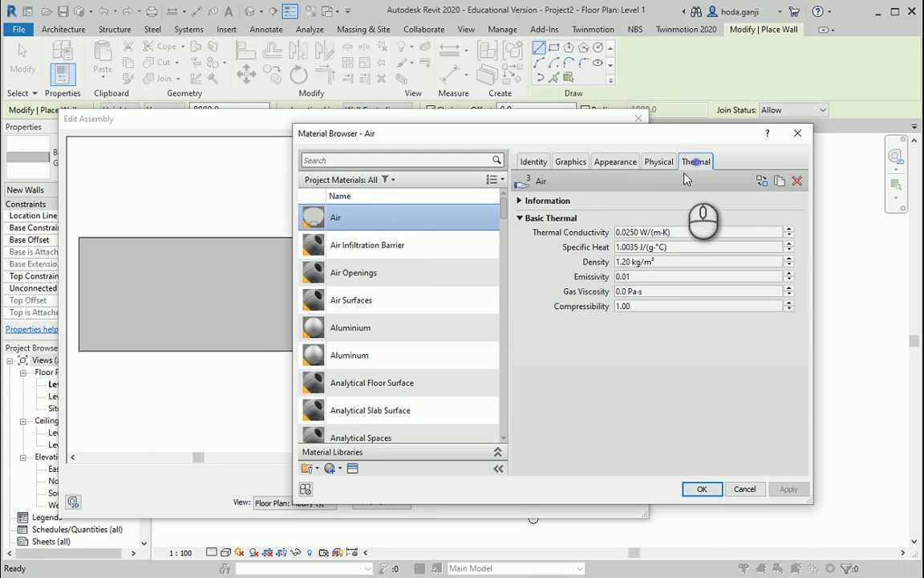
click(703, 490)
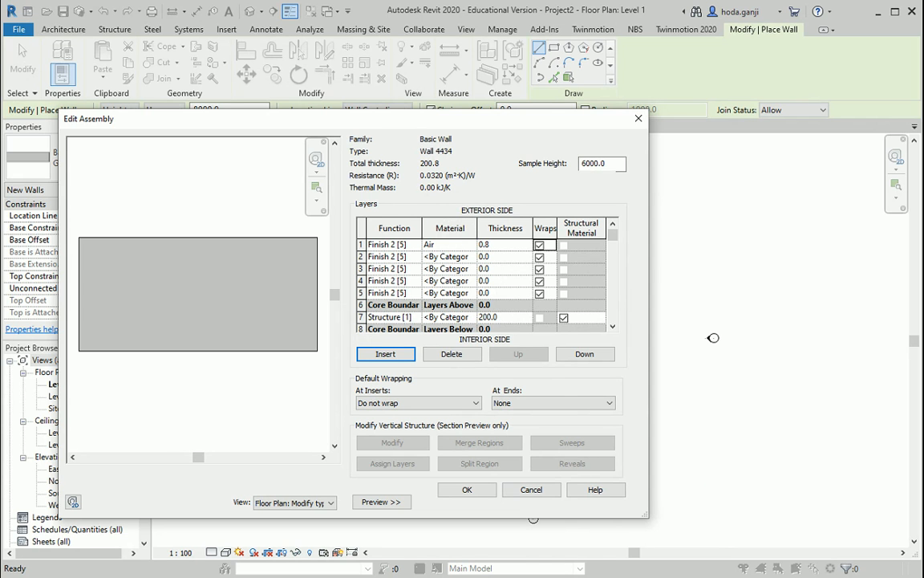
Switch to Wall.pdf and check the exterior air film's RSI value and the wood siding entry in the components table
key(alt+Tab)
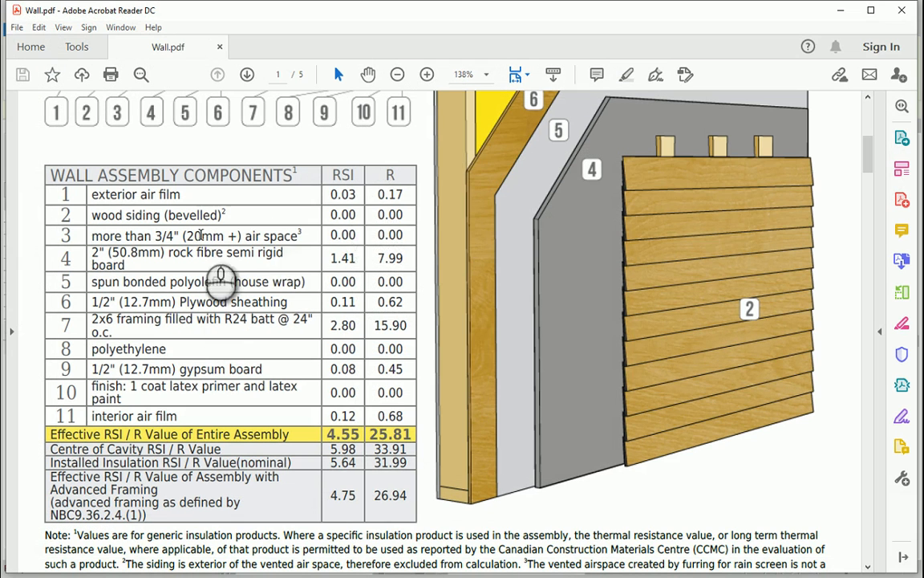
drag(331, 195, 357, 195)
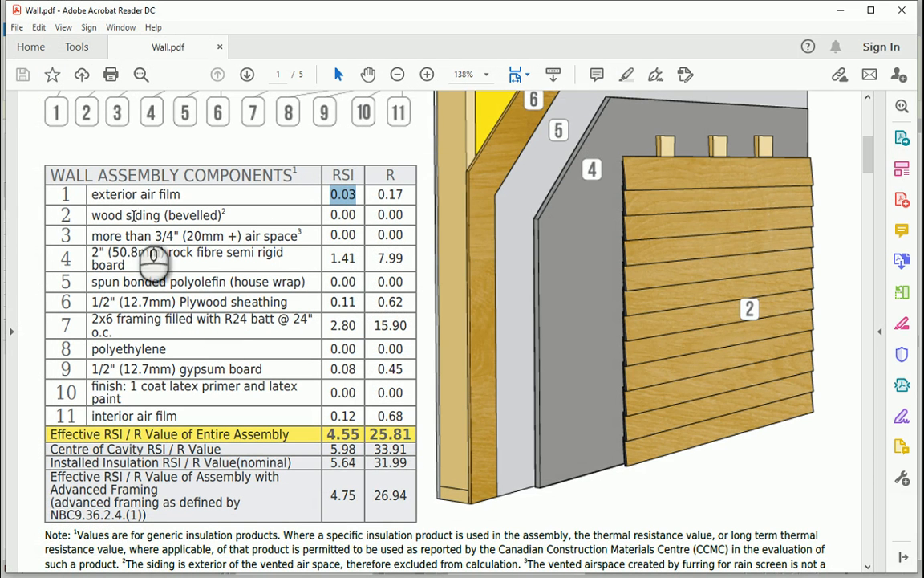
drag(92, 215, 160, 215)
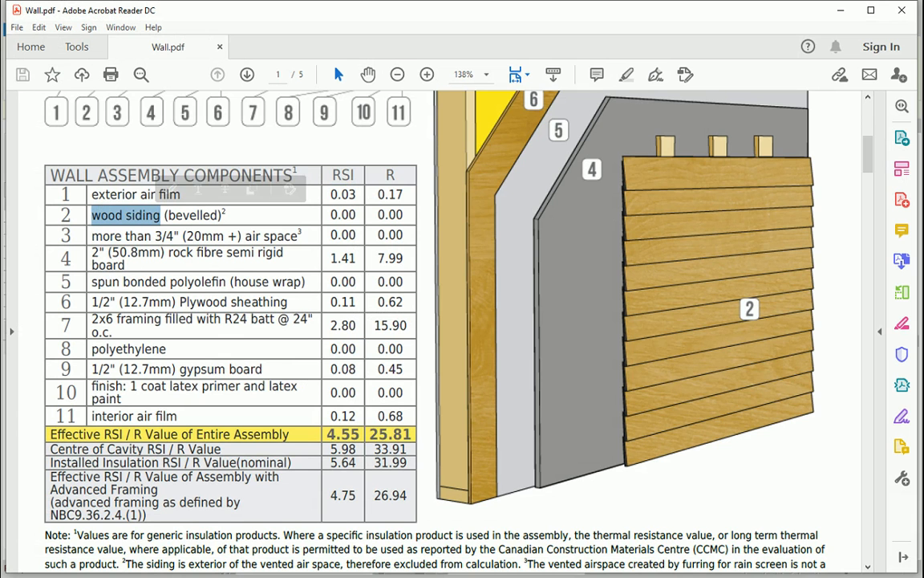
Return to Revit's wall assembly and create a new material named wood siding for the second exterior layer
key(alt+Tab)
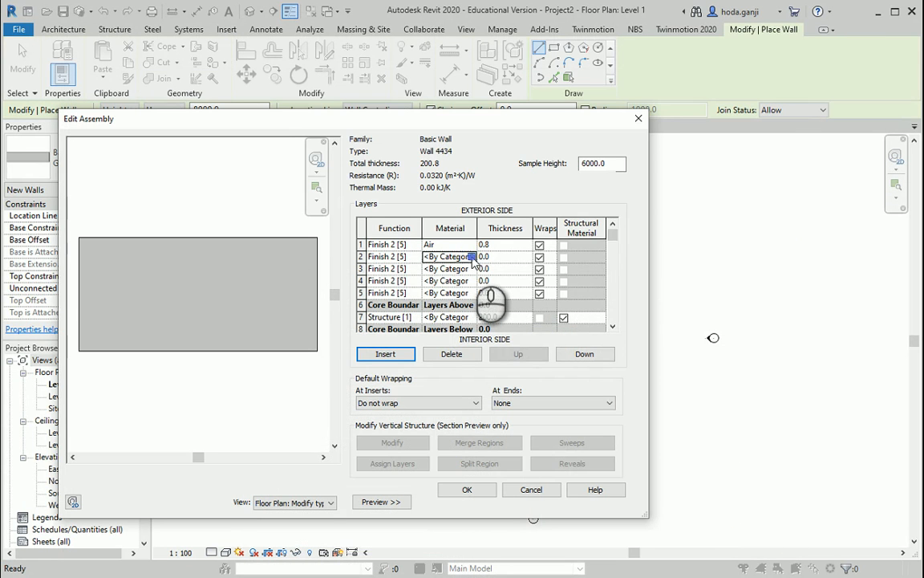
click(473, 258)
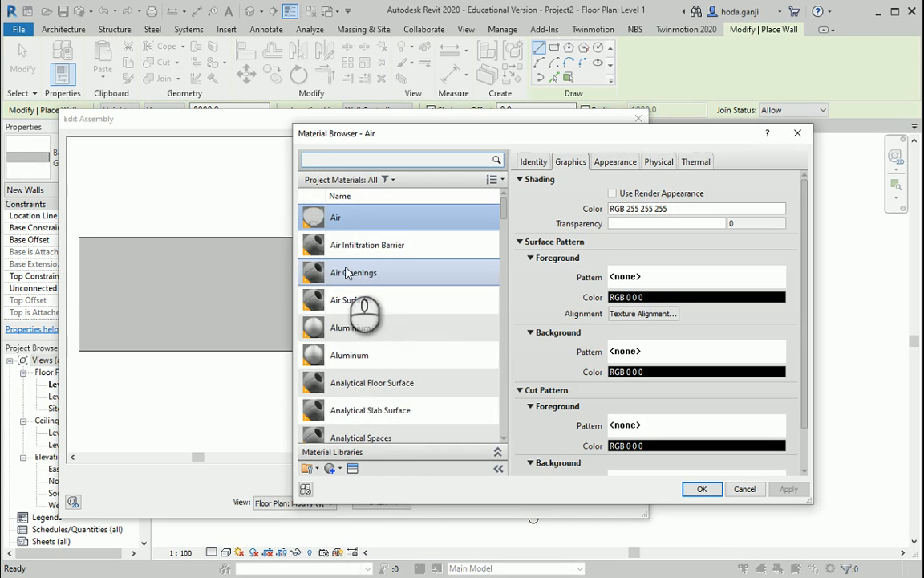
click(330, 469)
click(369, 479)
right_click(368, 319)
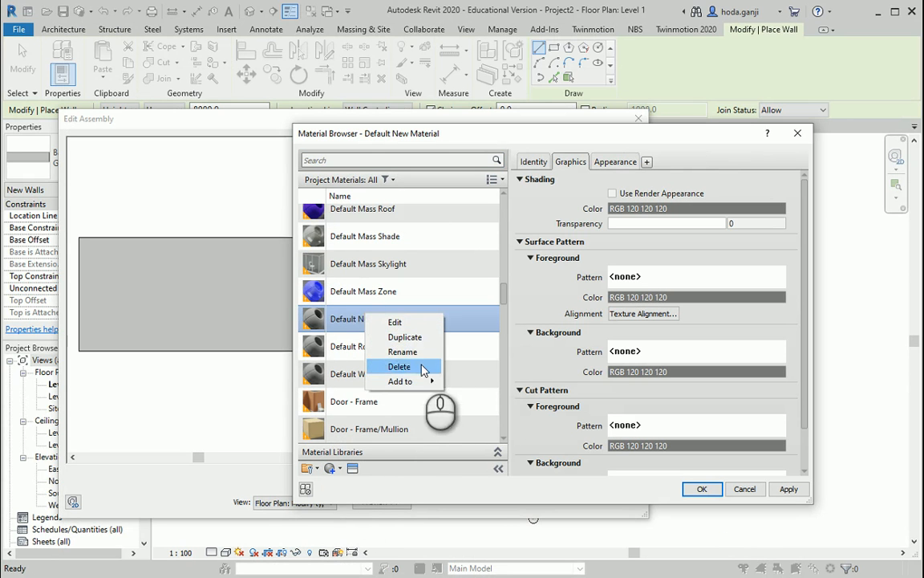
click(418, 352)
text(wood siding)
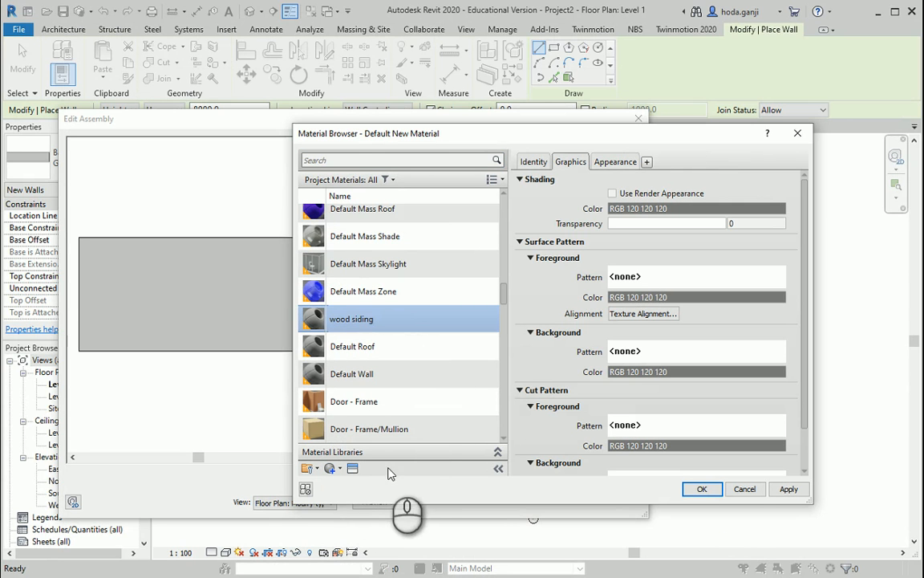
Search the asset library for wood siding and apply the Bevel siding appearance to the wood siding material
click(352, 468)
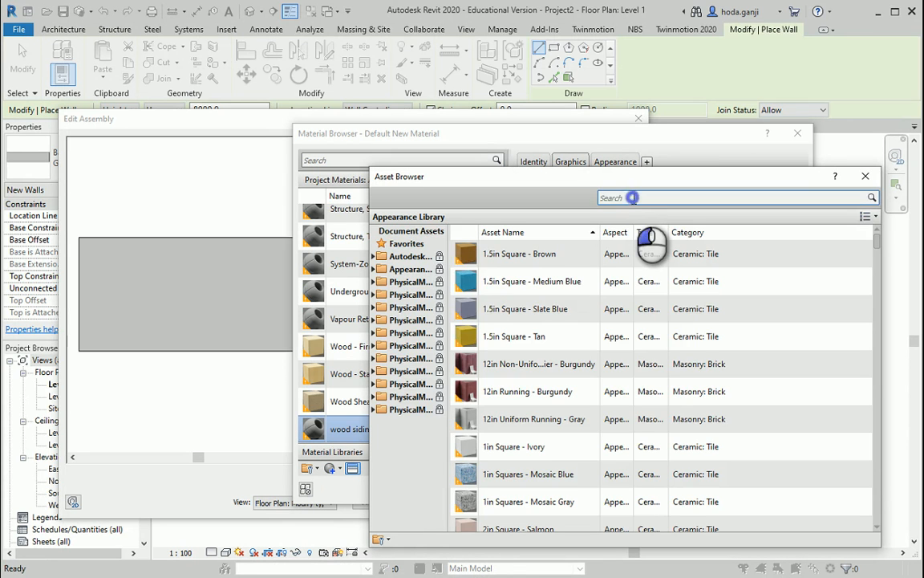
click(633, 197)
text(wood siding)
key(Return)
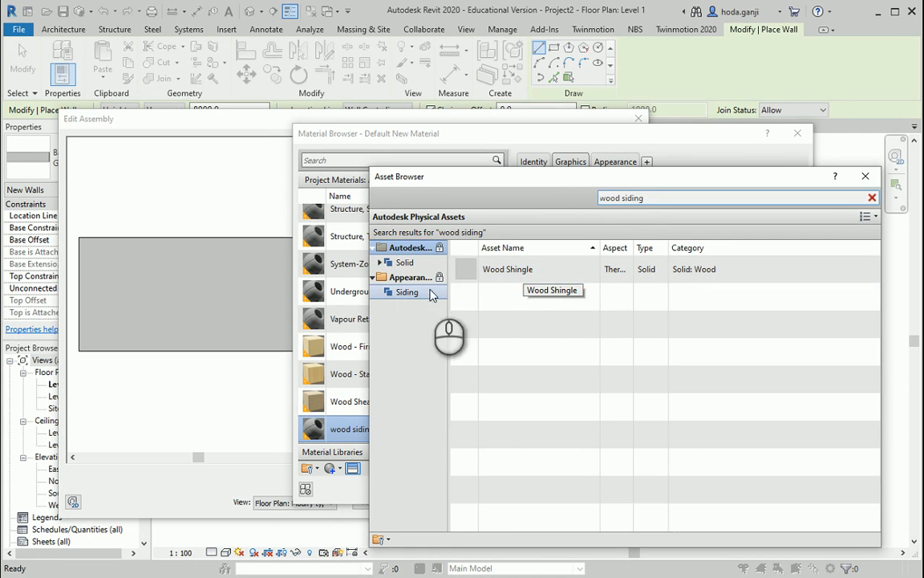
click(390, 295)
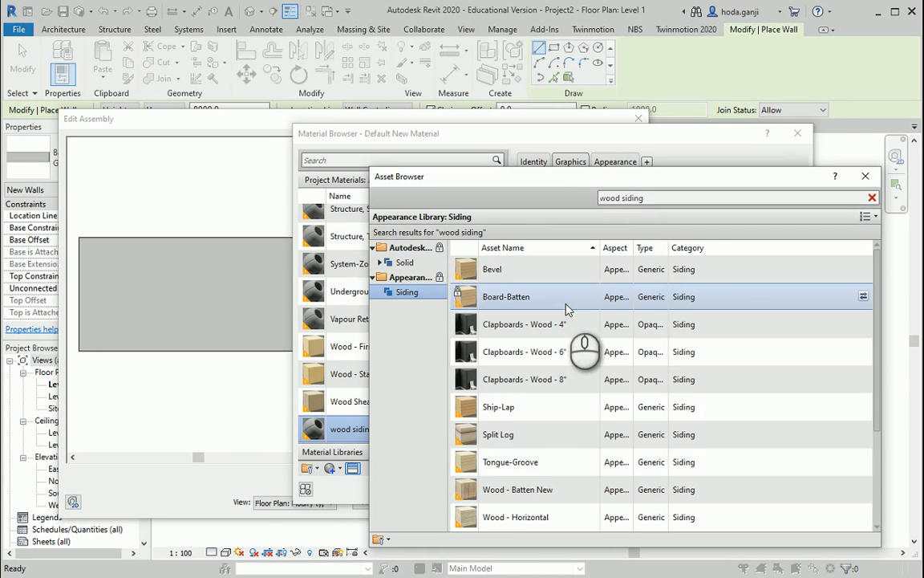
double_click(522, 271)
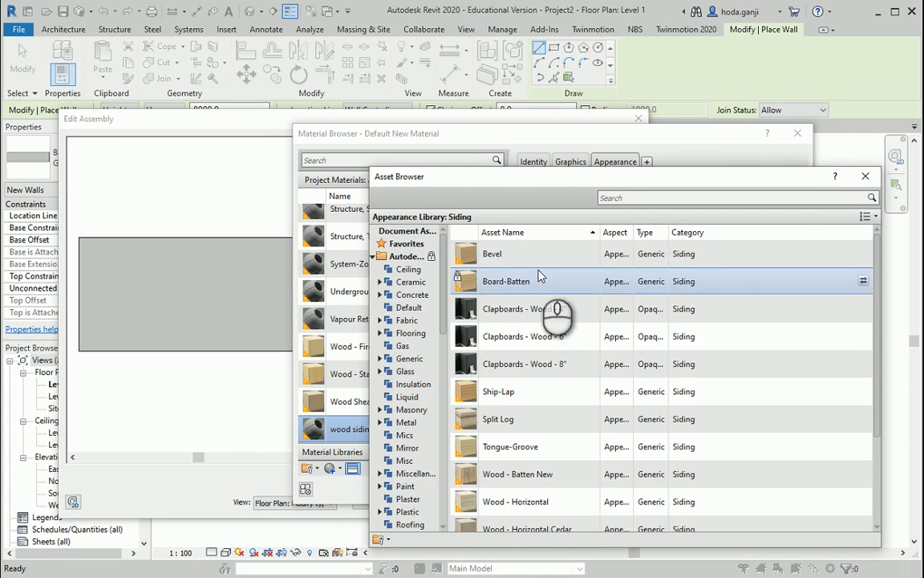
click(865, 176)
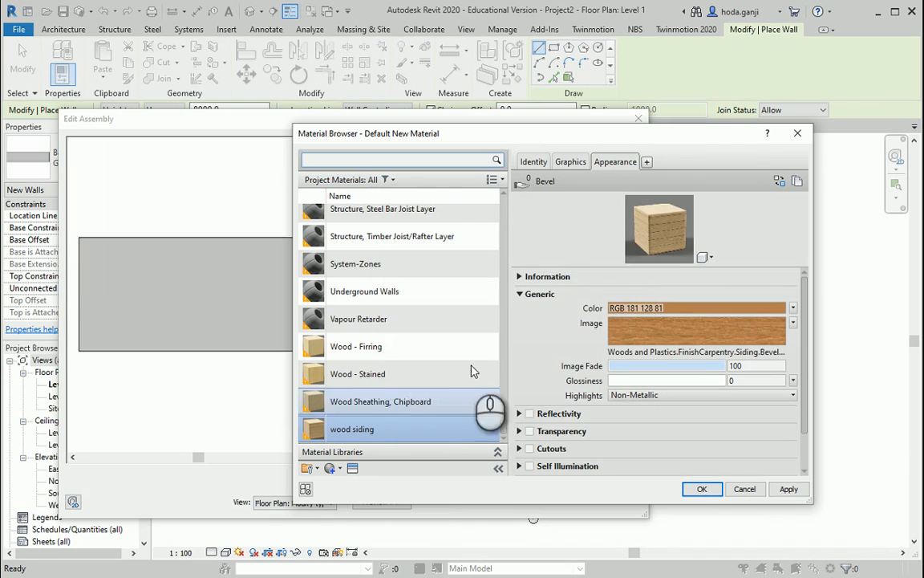
Set the wood siding material's shading colour to RGB 207 155 33 and assign the material to the second layer
click(571, 162)
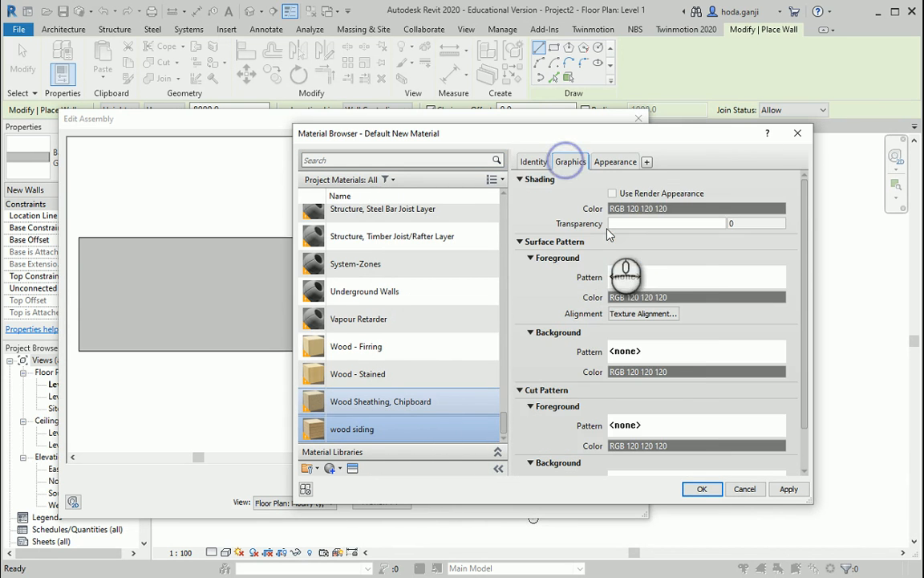
click(634, 208)
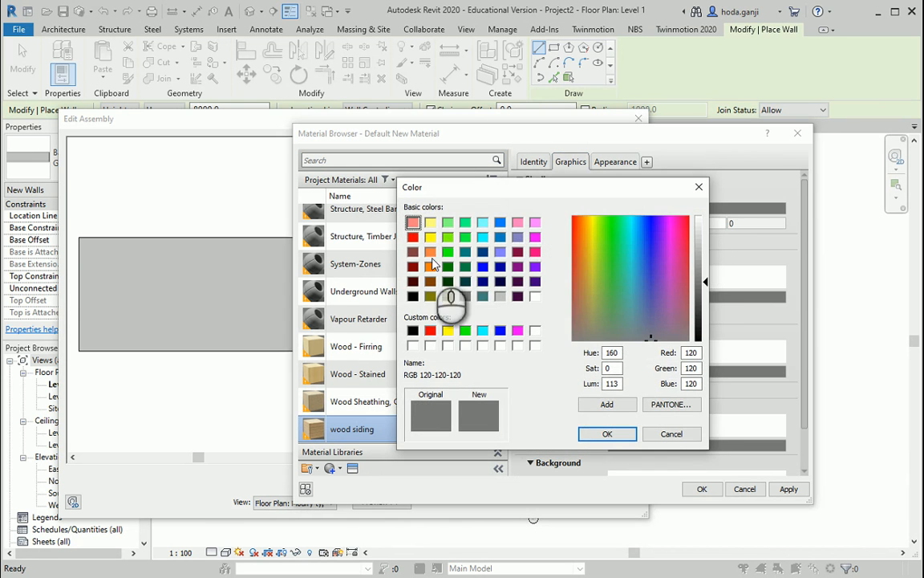
click(591, 251)
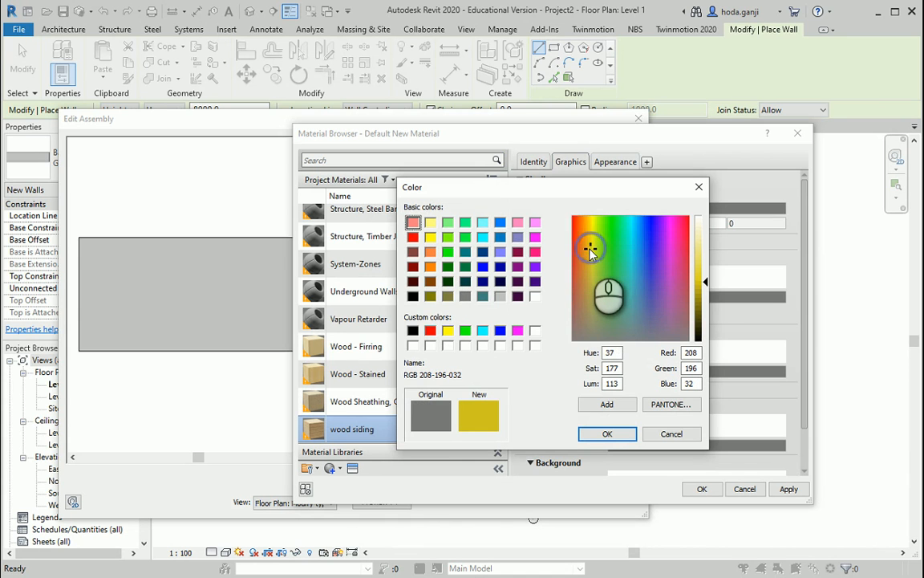
click(586, 249)
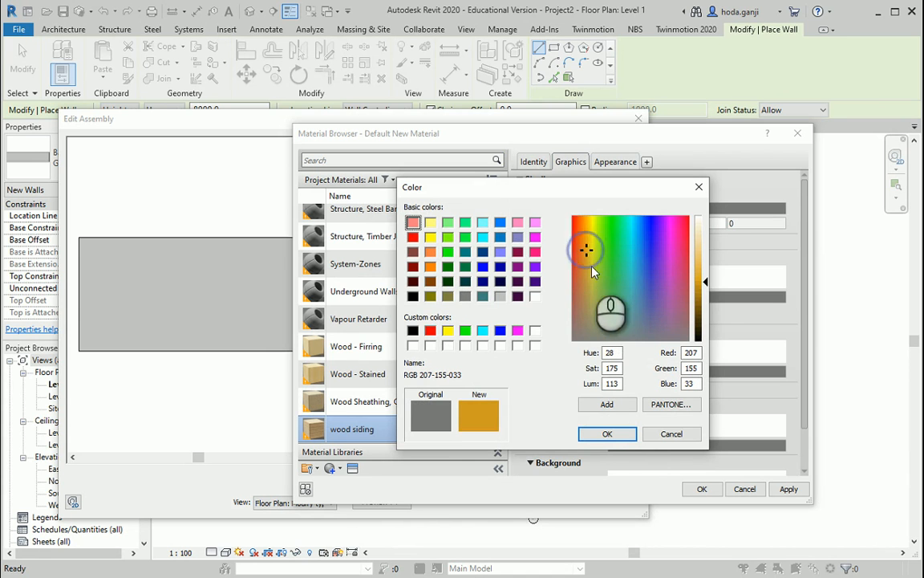
click(607, 434)
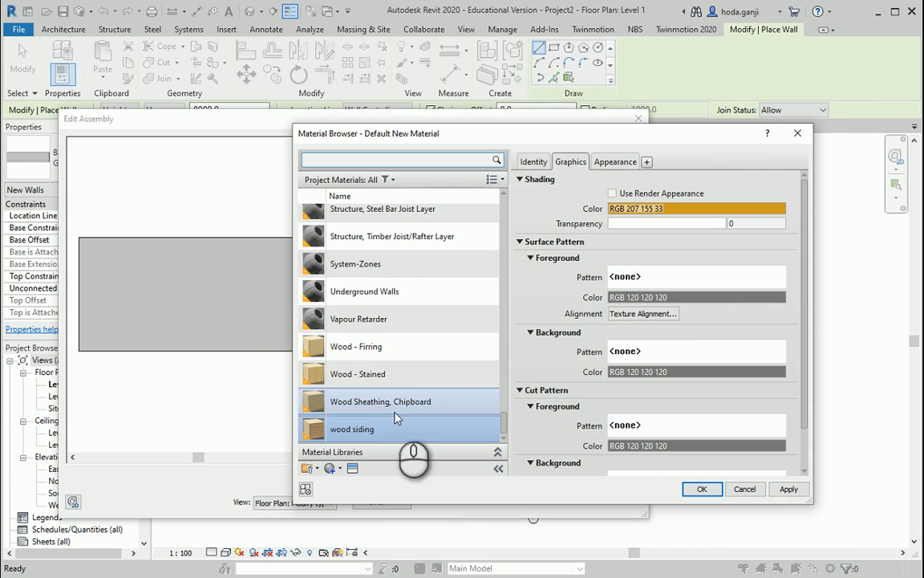
ctrl+click(369, 374)
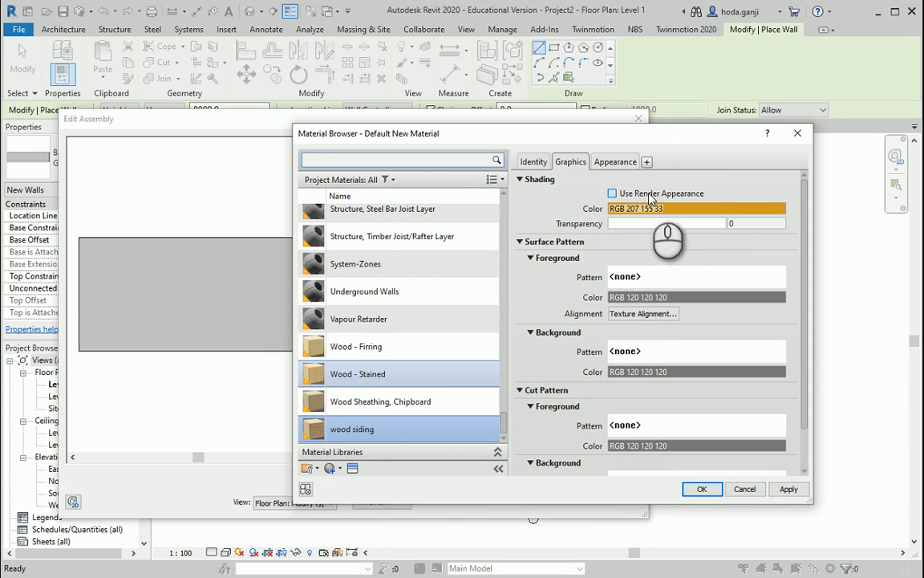
click(701, 489)
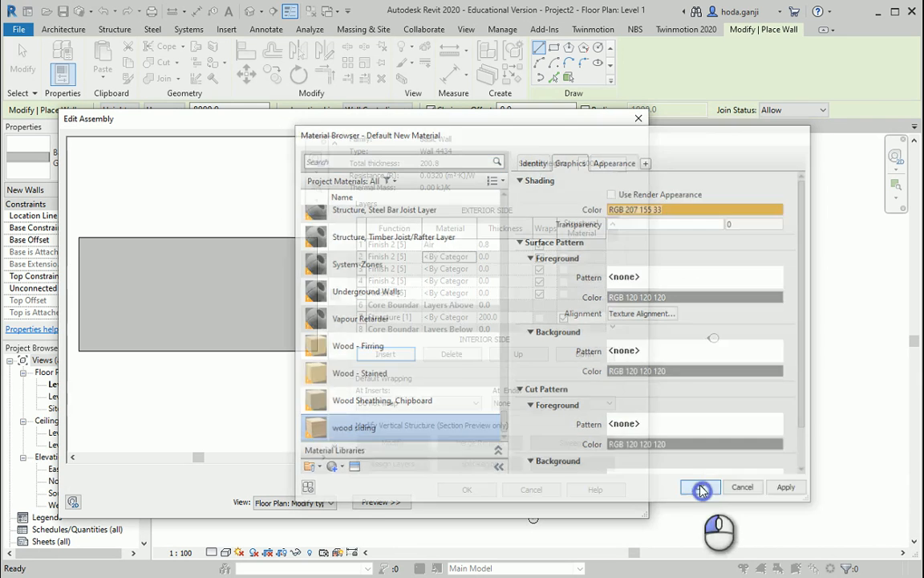
Set the wood siding layer's thickness to 30 mm and recheck its material properties
click(509, 257)
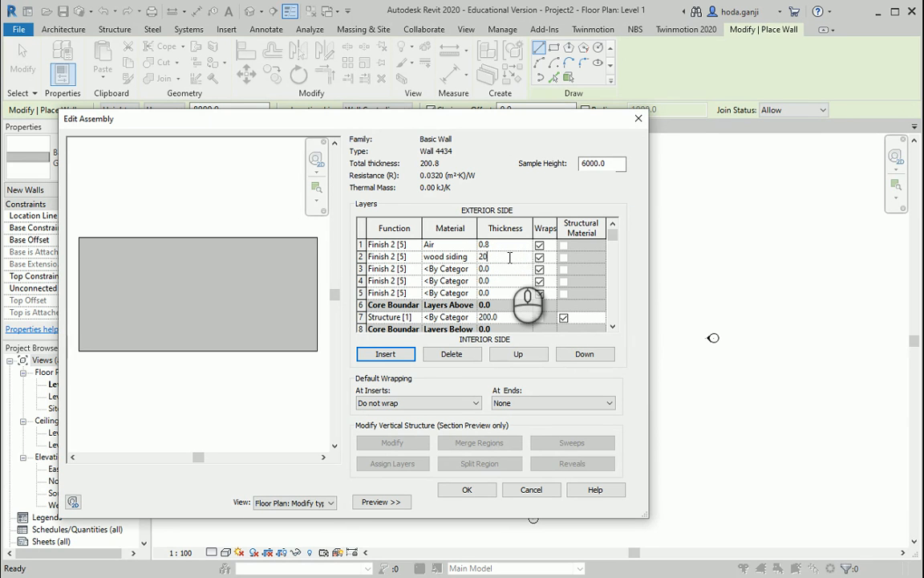
text(20)
key(Tab)
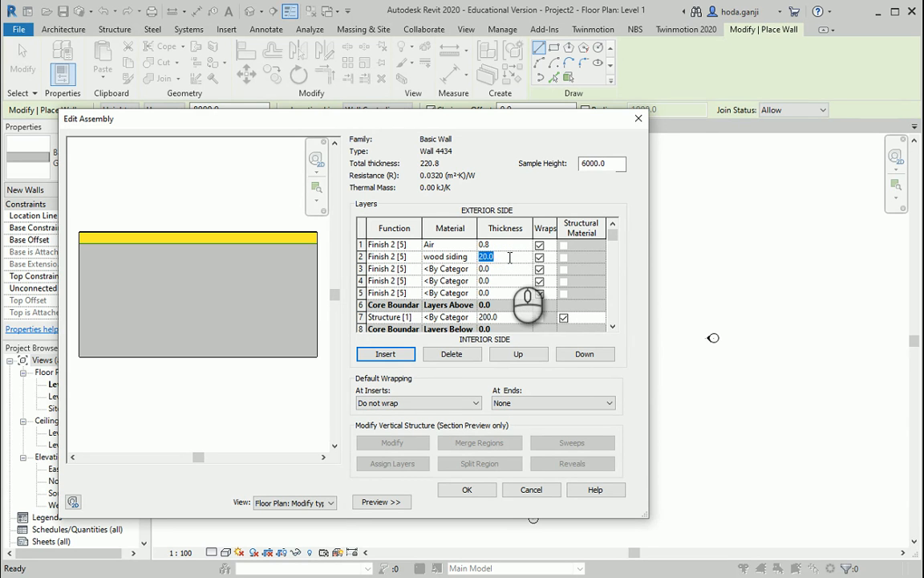
text(30)
key(Tab)
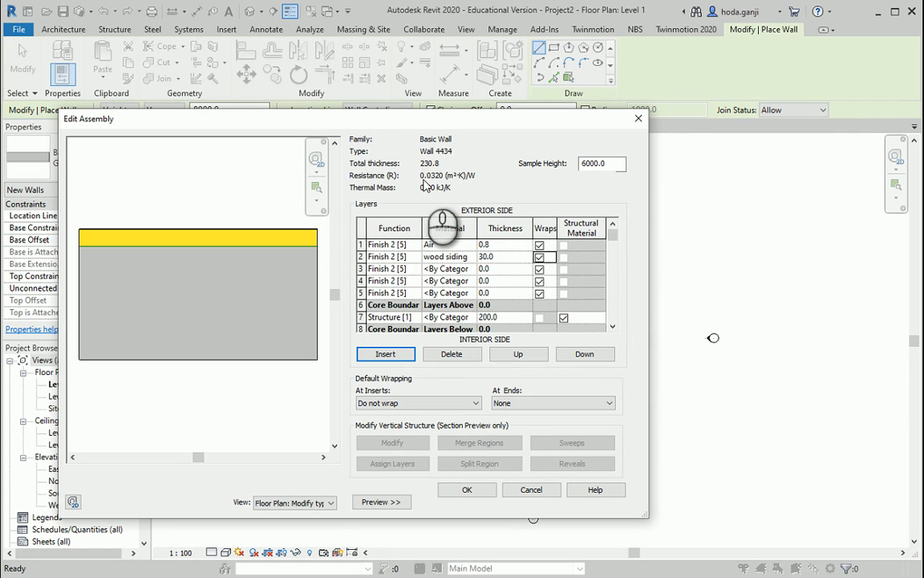
click(471, 257)
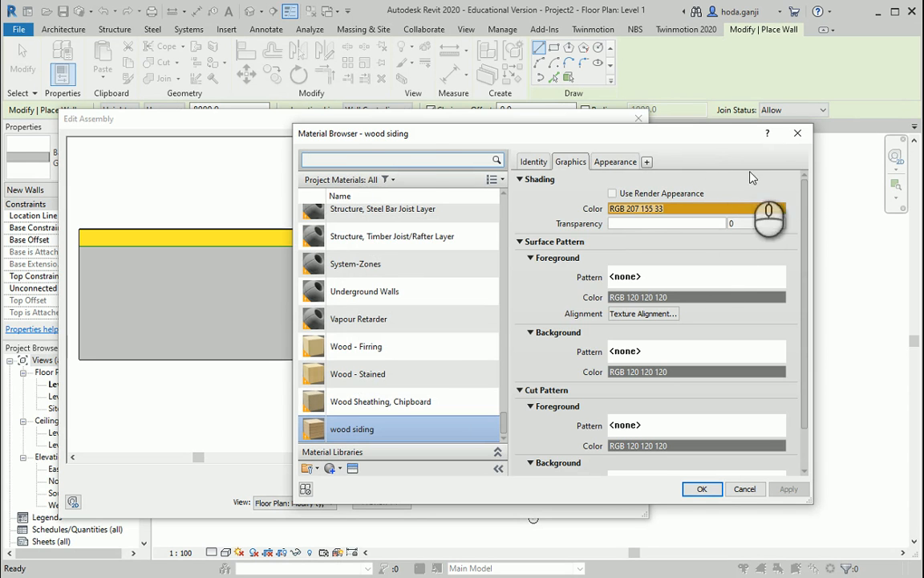
click(798, 134)
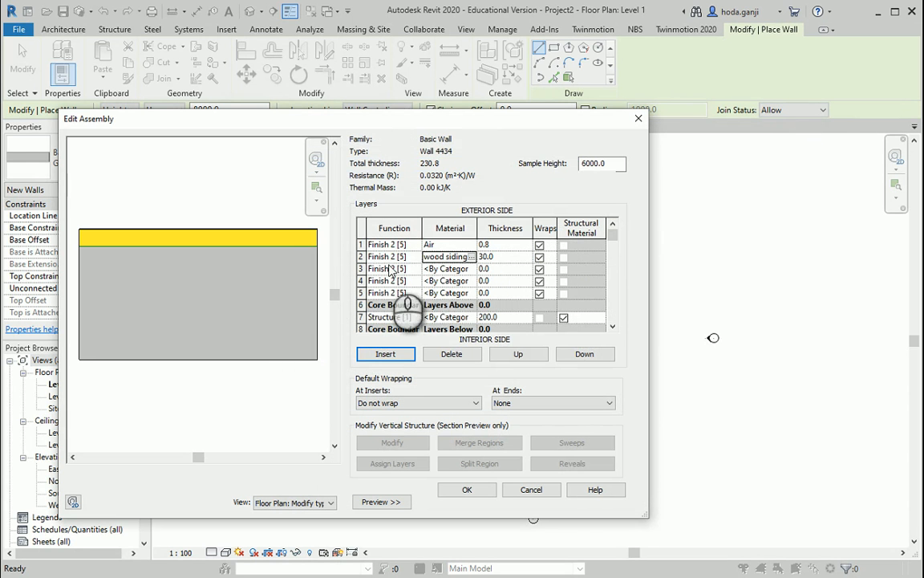
Check the air space entry in Wall.pdf, and assign the Air Openings material to the third layer in Revit
click(377, 577)
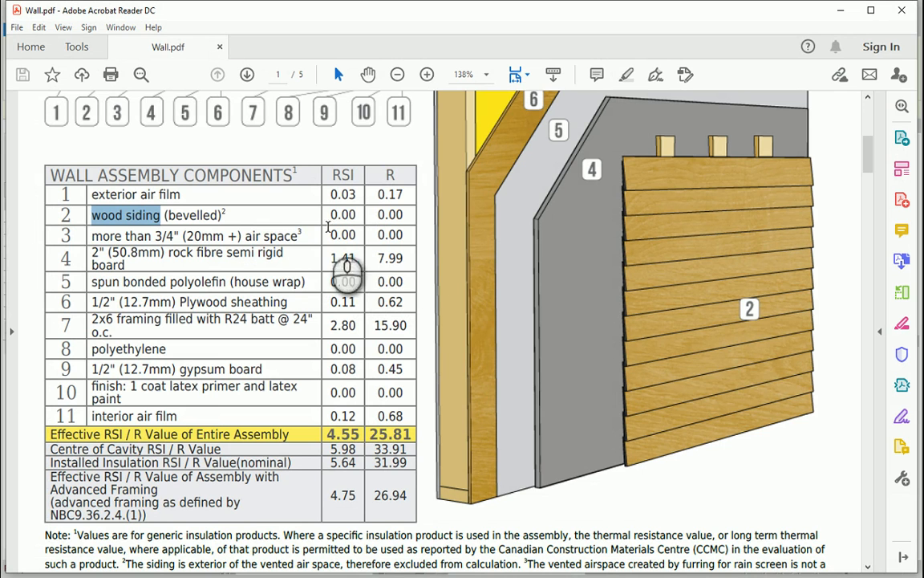
key(alt+Tab)
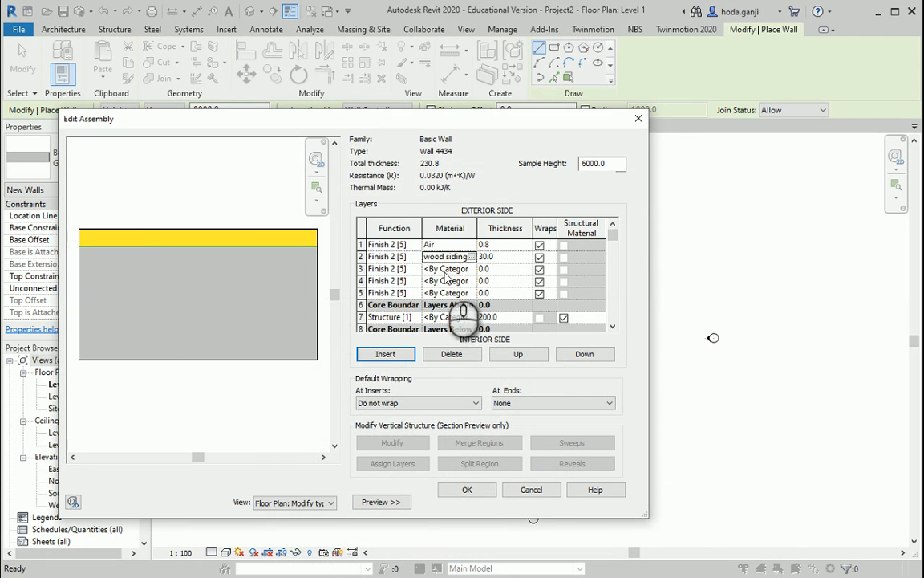
click(468, 269)
click(471, 269)
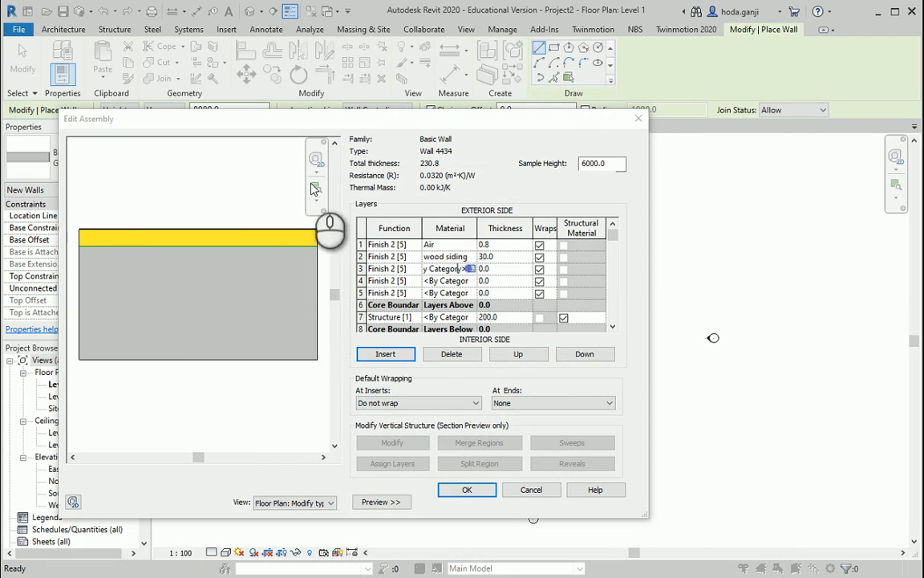
click(334, 160)
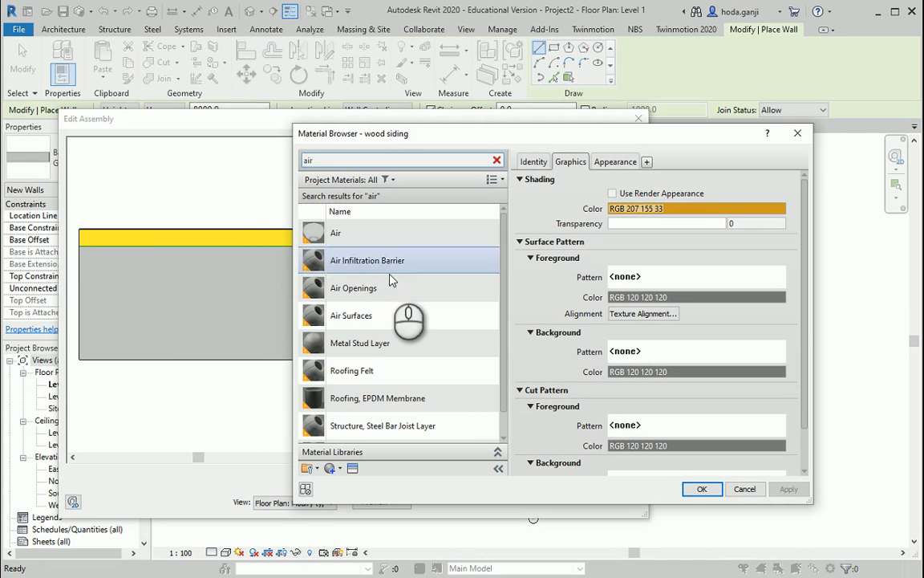
double_click(393, 289)
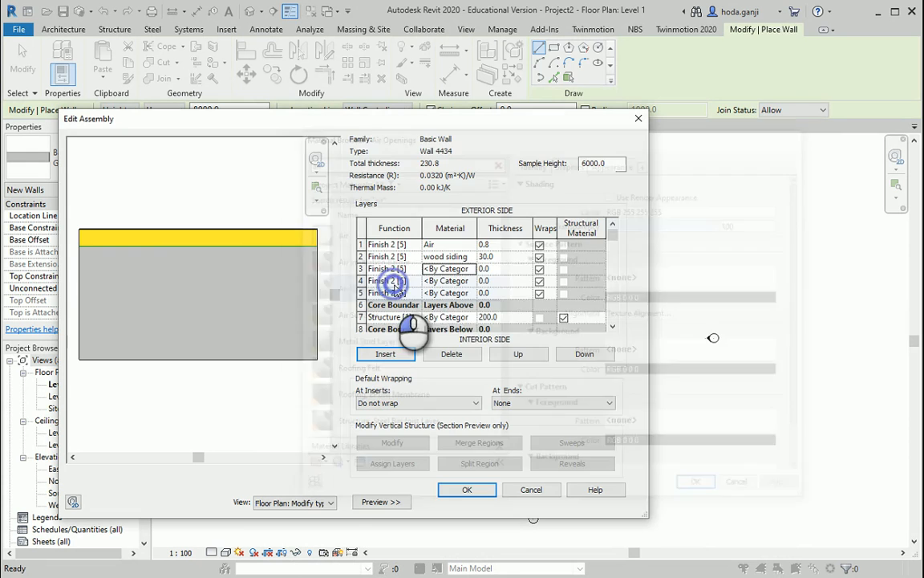
click(472, 269)
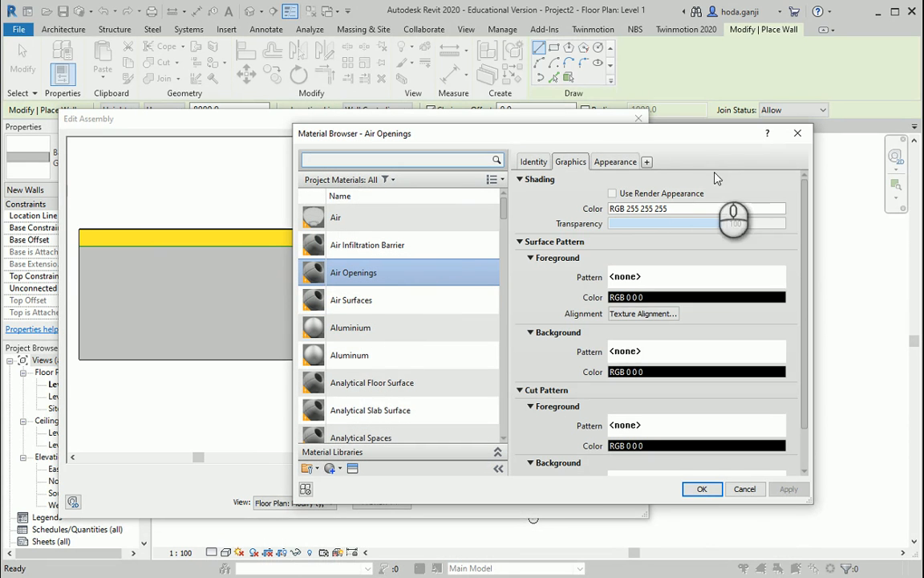
click(702, 489)
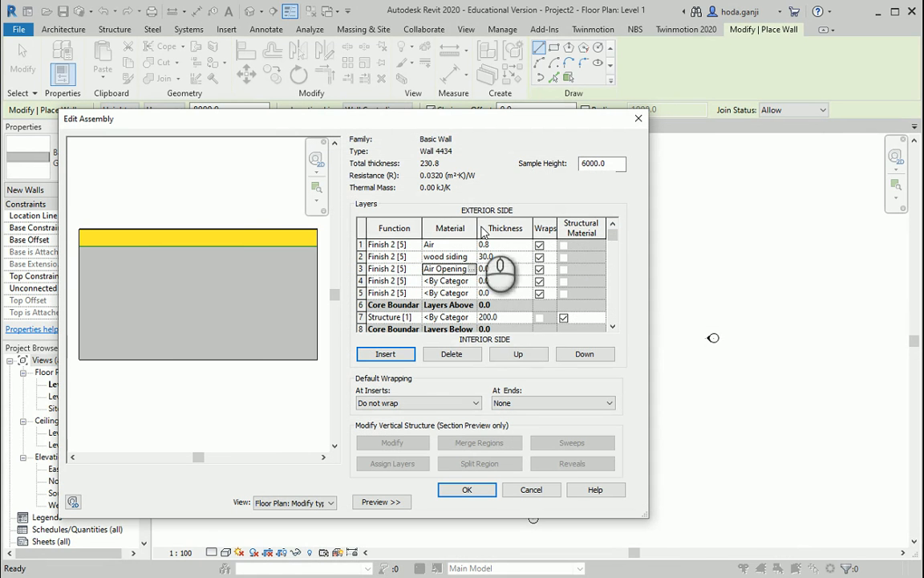
Set the thickness of the Air Openings layer to 20 mm
click(497, 268)
text(2)
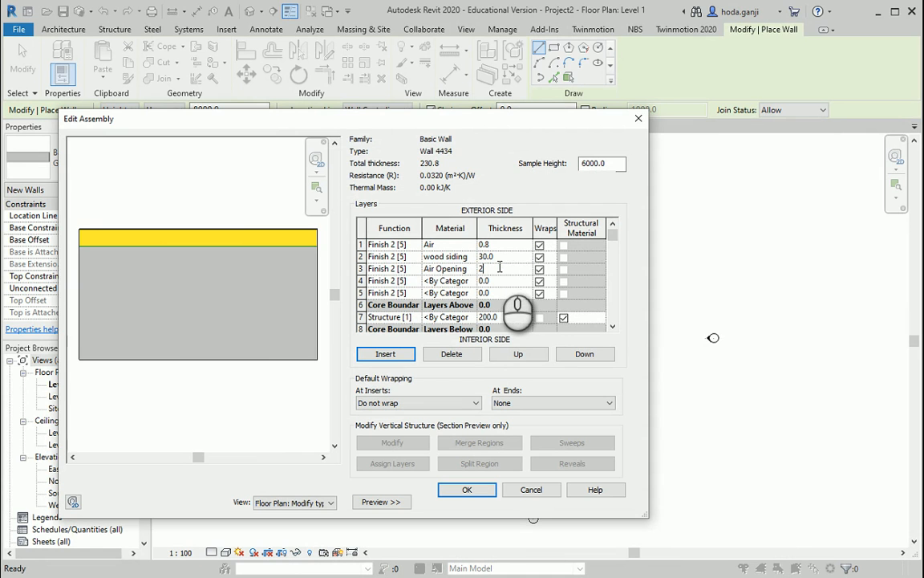
text(0)
key(Tab)
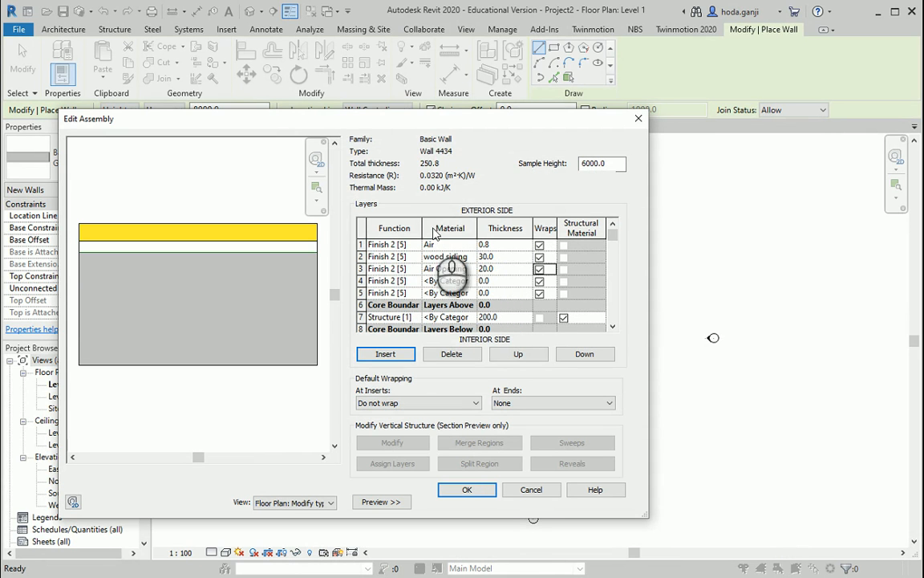
Check the rock fibre board entry in Wall.pdf, and switch to the browser to examine the assembly 4434 page down to its PDF download
key(alt+Tab)
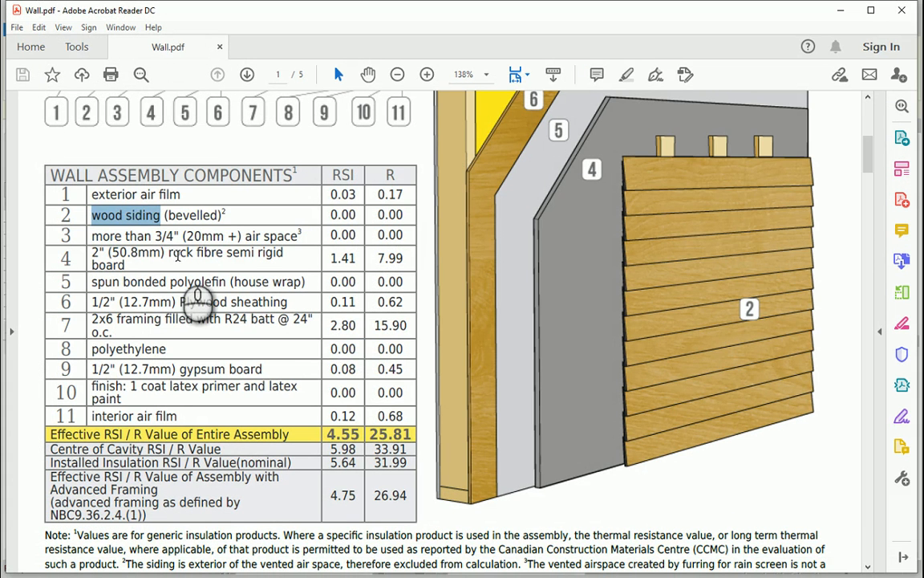
drag(170, 254, 224, 255)
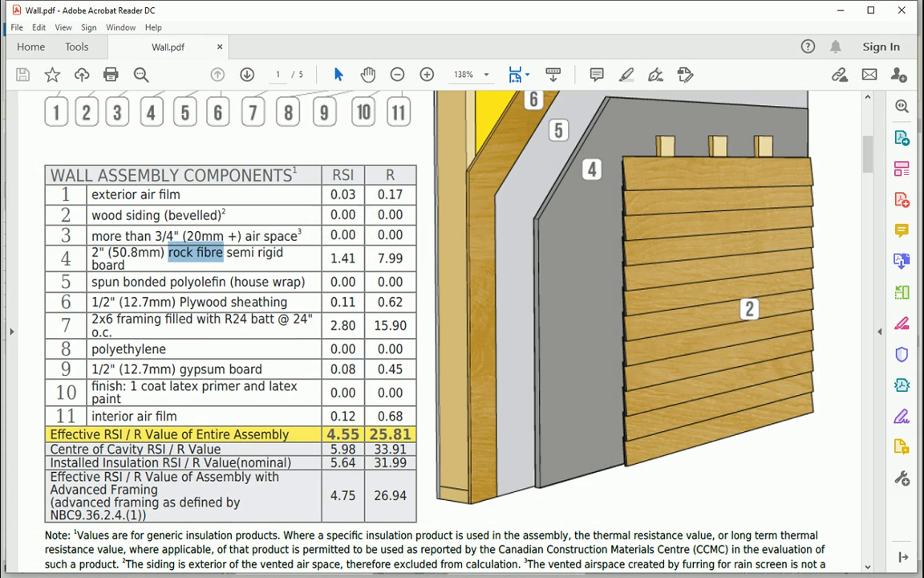
key(alt+Tab)
scroll(347, 378, up, 1)
scroll(347, 383, down, 6)
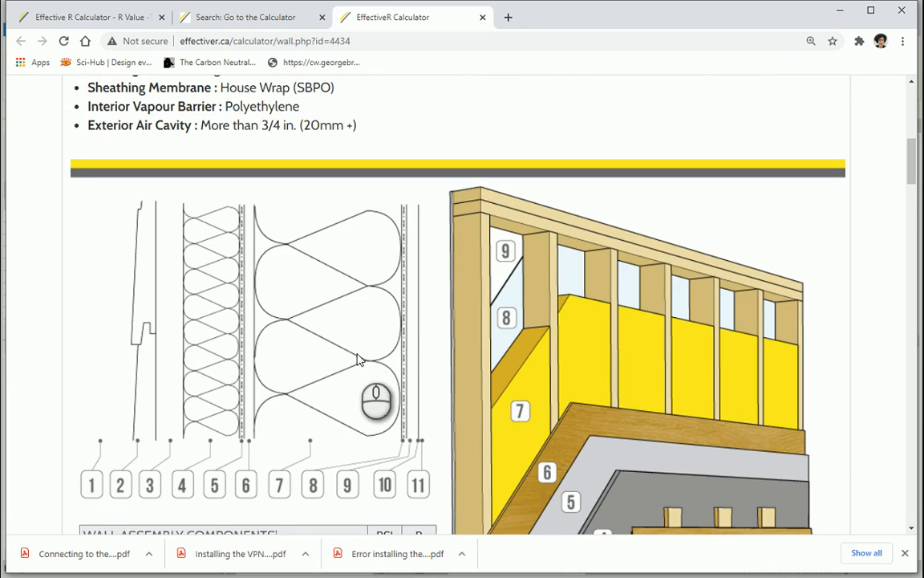
scroll(356, 344, down, 1)
scroll(355, 344, down, 20)
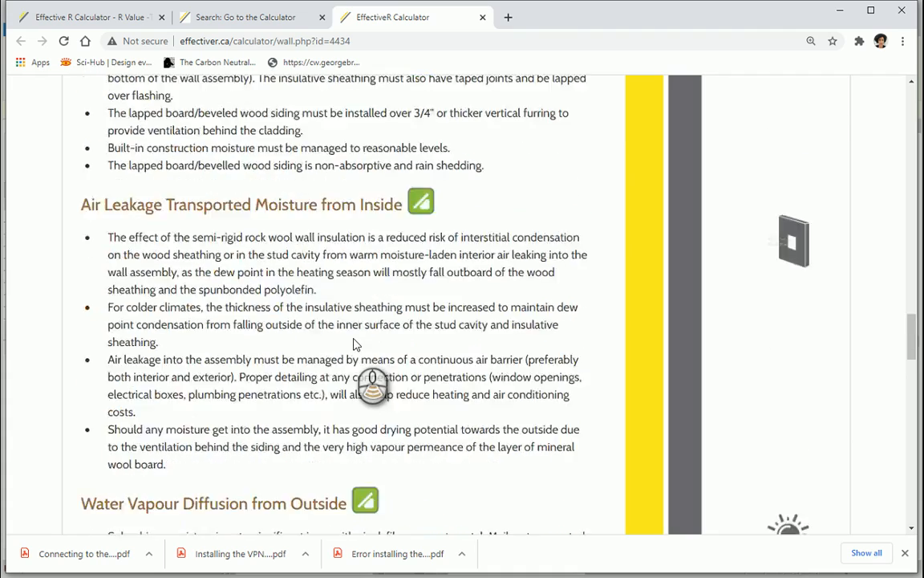
scroll(355, 344, down, 3)
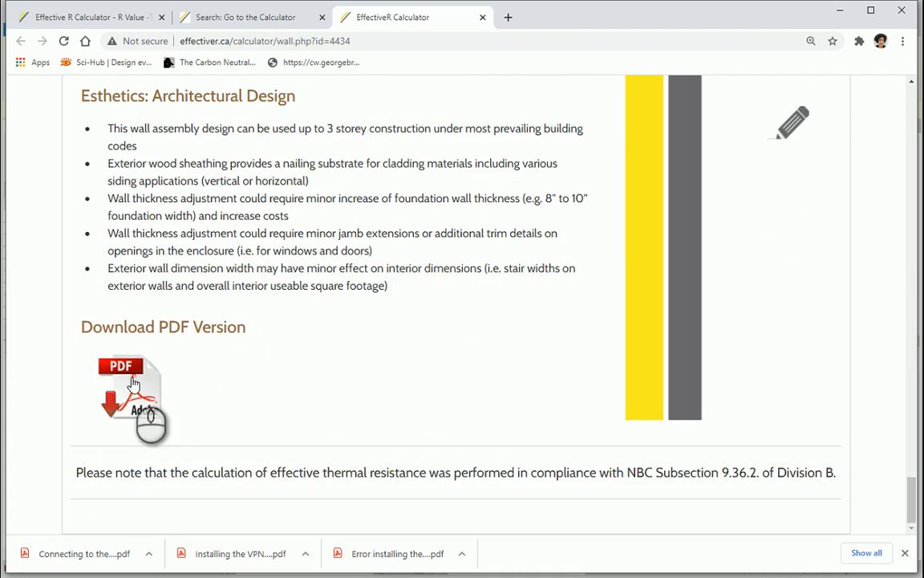
Check the component table on the assembly 4434 page, and create a material named rock fibre for the fourth layer in Revit
scroll(324, 424, up, 20)
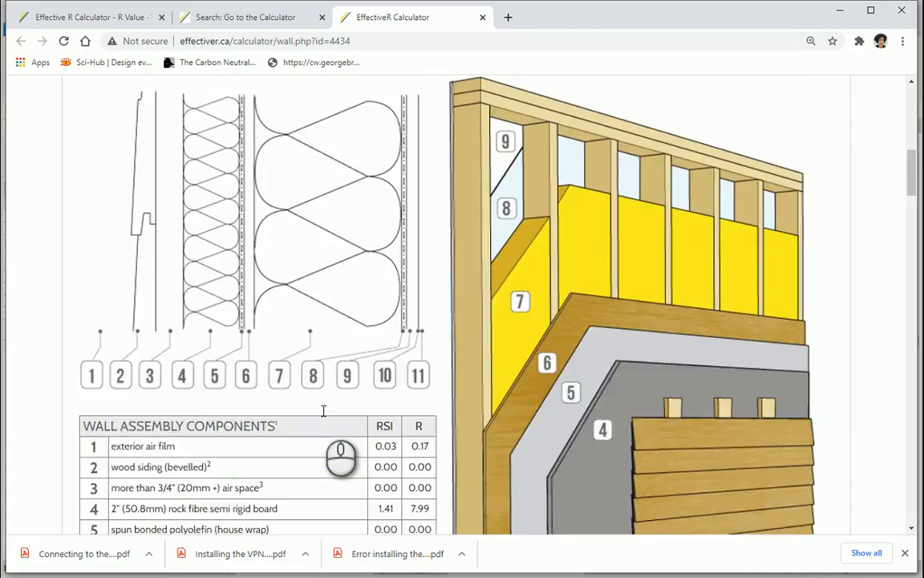
scroll(324, 411, down, 1)
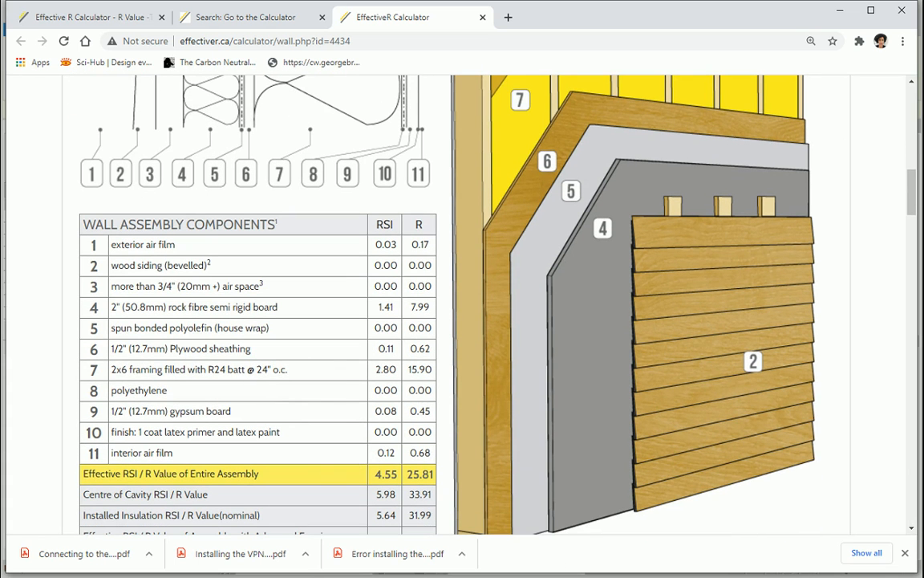
click(520, 577)
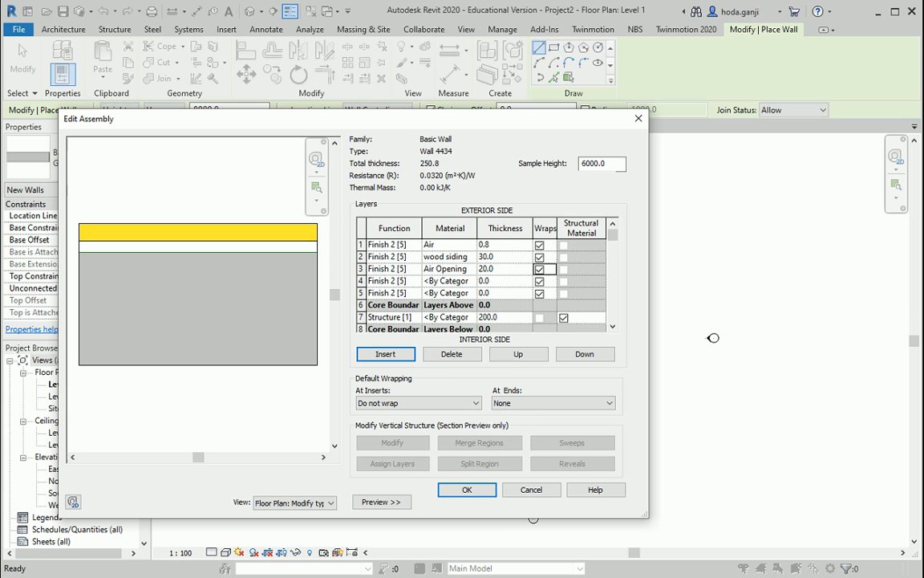
click(472, 282)
click(337, 469)
click(353, 476)
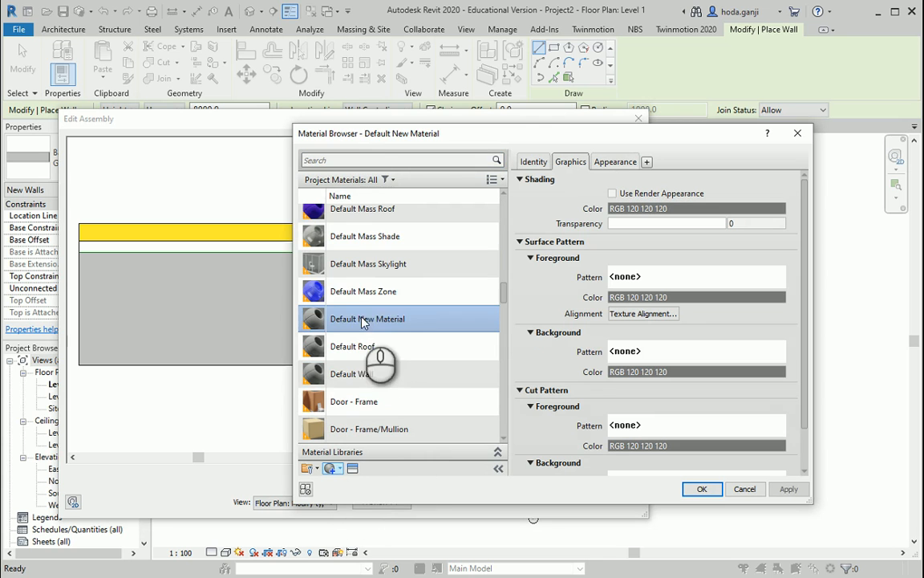
right_click(365, 321)
click(391, 357)
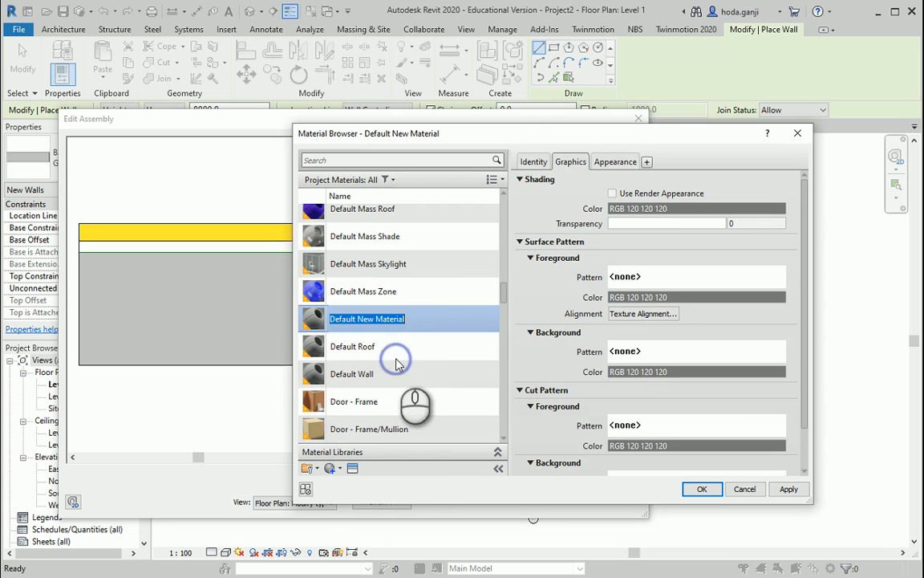
text(rock fibre)
Search the asset library for fibre and add the Jute Fiber thermal asset to the rock fibre material
click(353, 468)
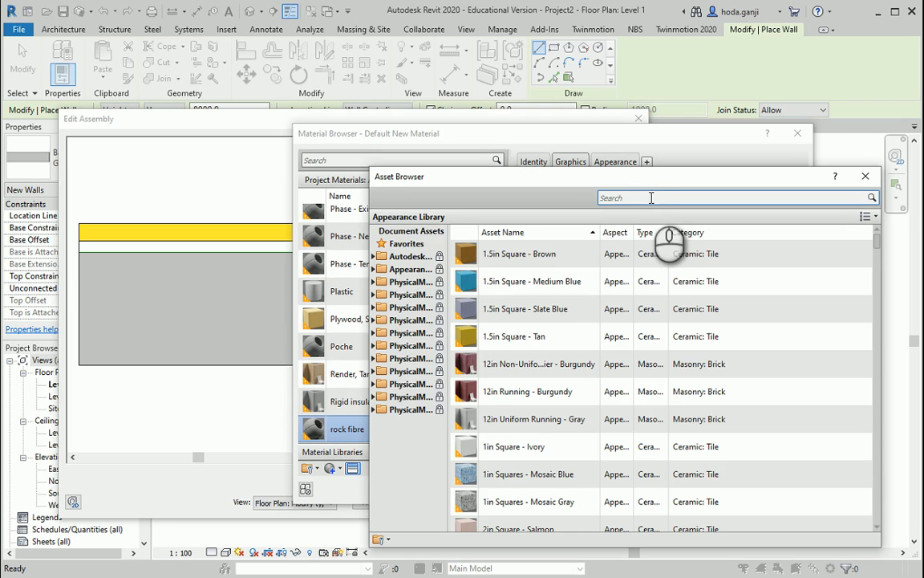
click(651, 197)
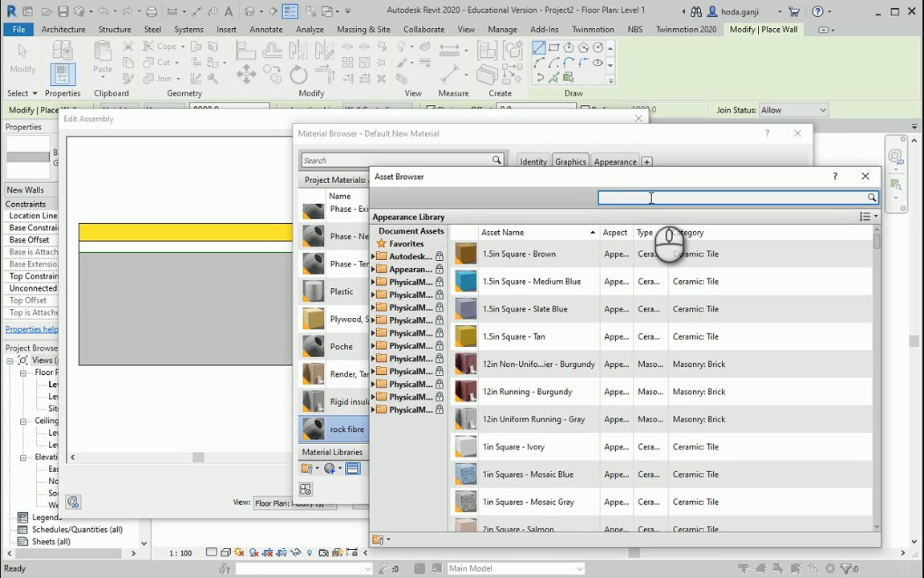
key(Return)
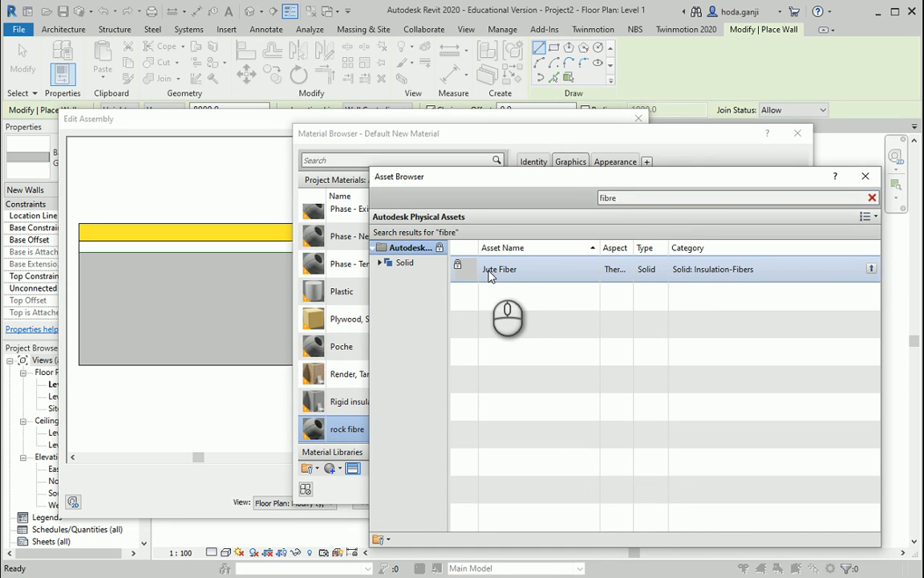
key(BackSpace)
click(865, 176)
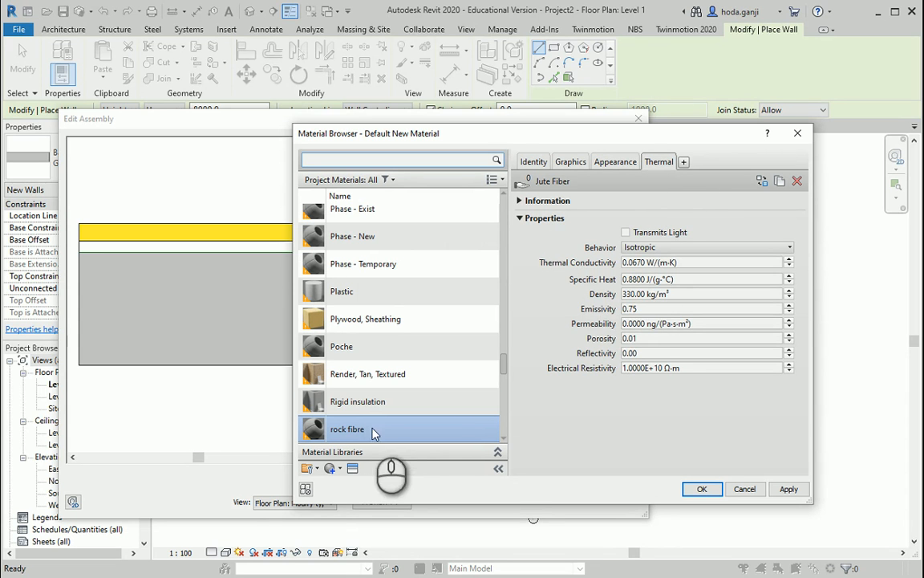
Switch to PowerPoint, review the RSI vs K formulas, and copy the rock fibre board's K value of 0.0360 from the Wall ID: 4434 slide
click(639, 279)
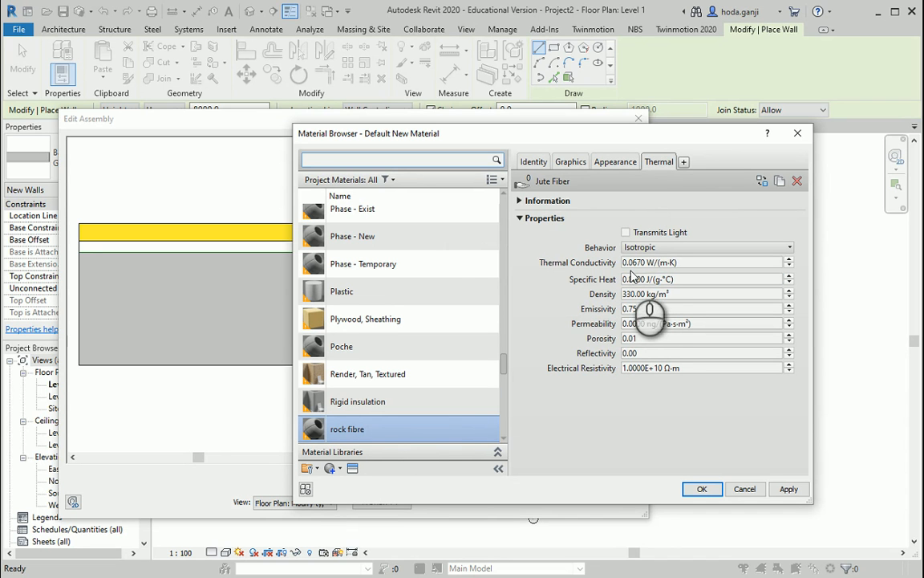
click(637, 264)
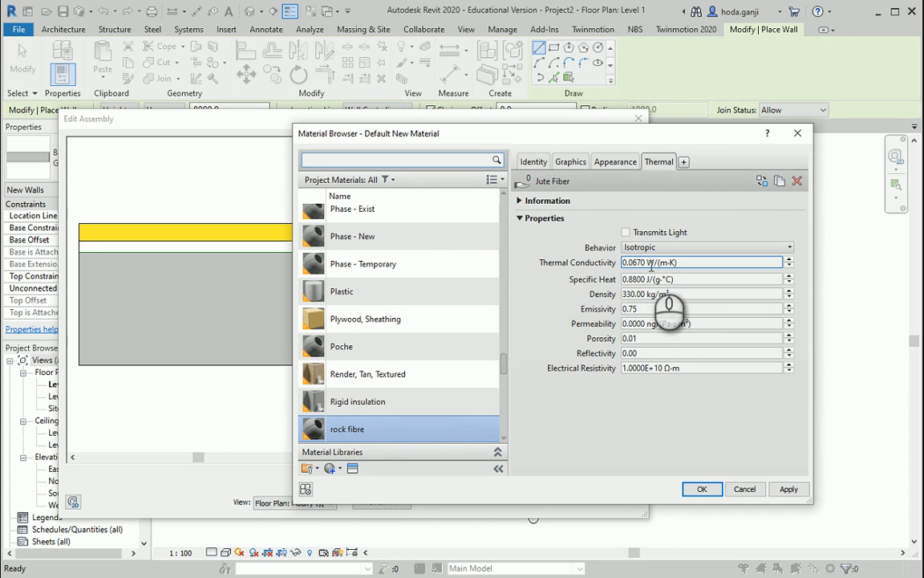
key(alt+Tab)
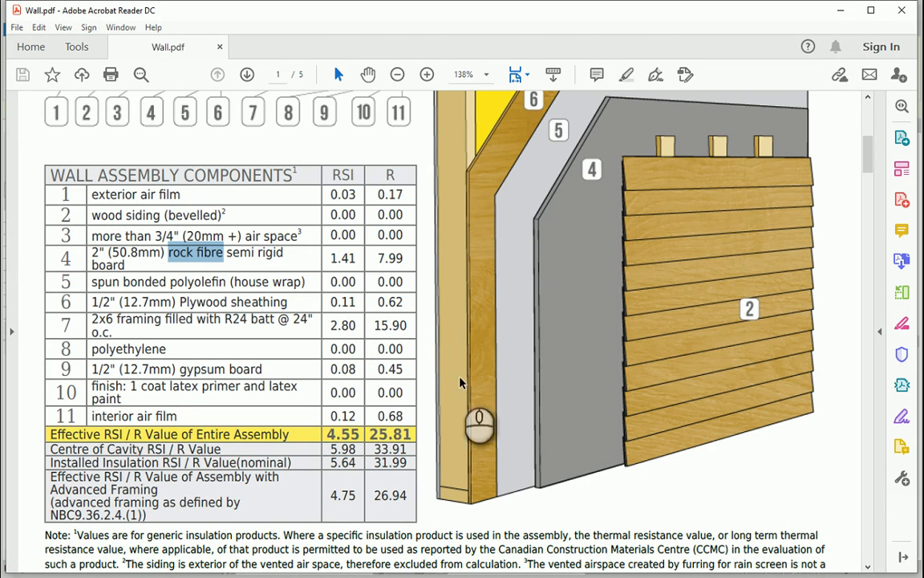
click(531, 576)
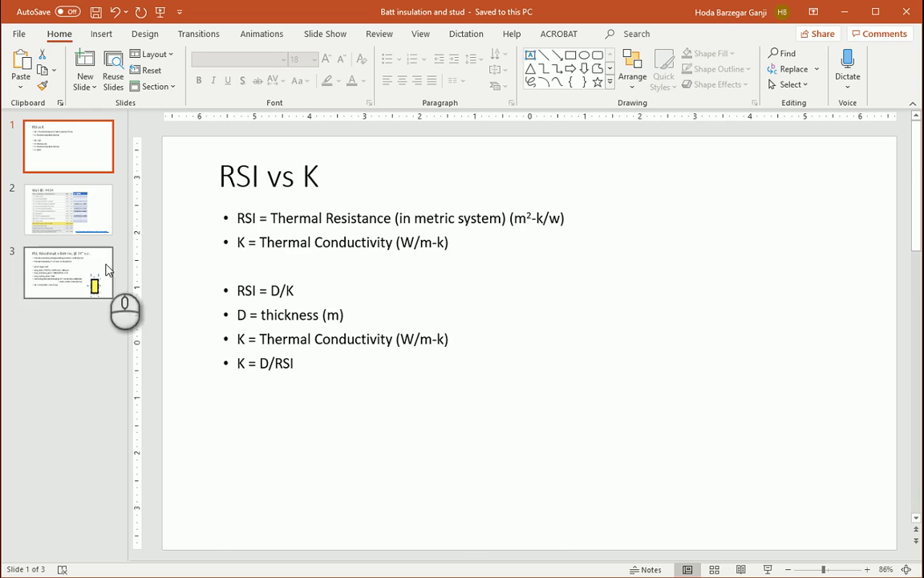
click(104, 229)
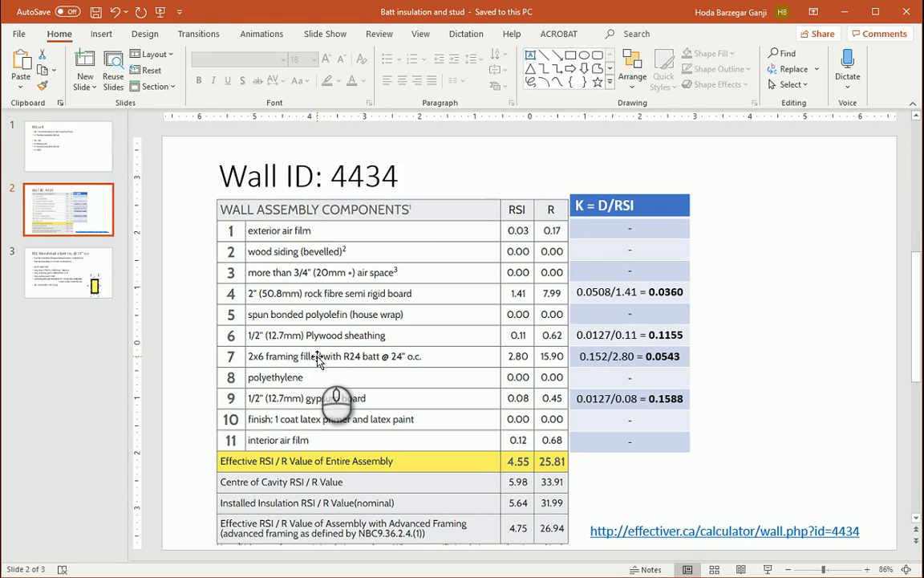
click(85, 164)
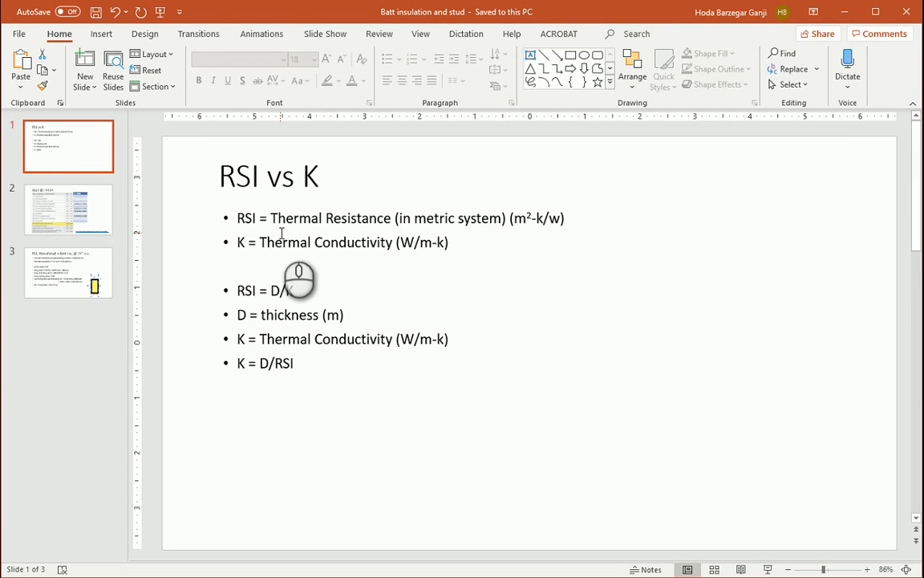
scroll(145, 227, down, 1)
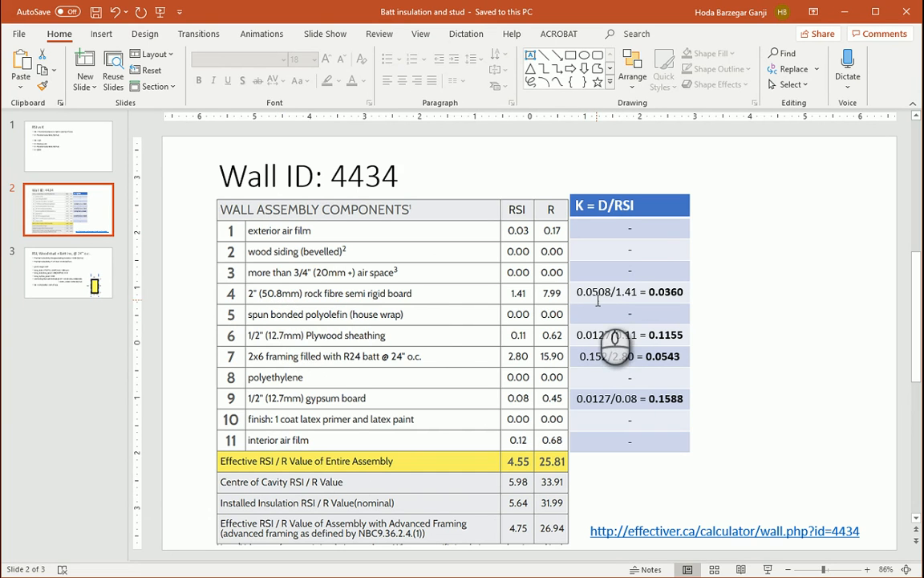
click(653, 292)
drag(653, 292, 682, 294)
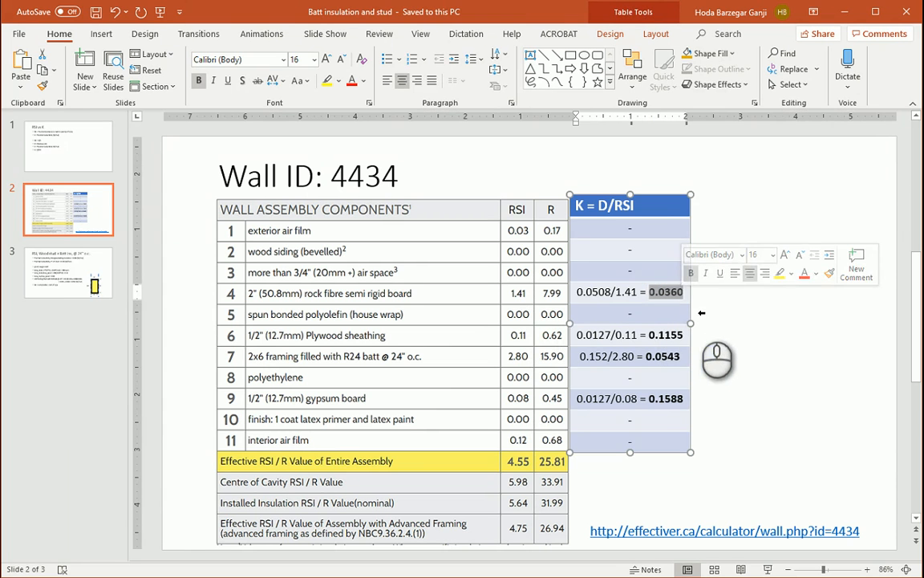
click(739, 324)
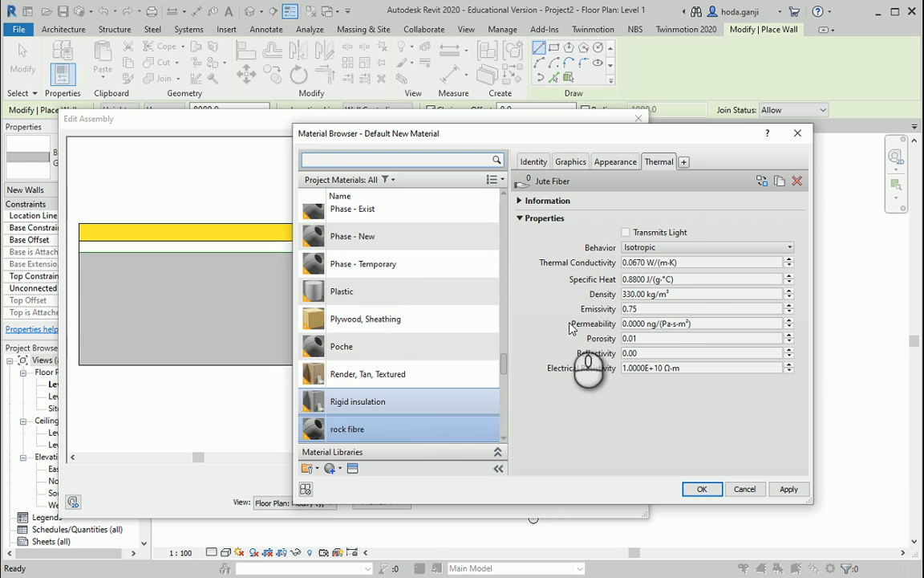
Set the rock fibre thermal conductivity to 0.0360 W/(m·K) in Revit, and give the fourth layer a thickness of 2"
click(646, 263)
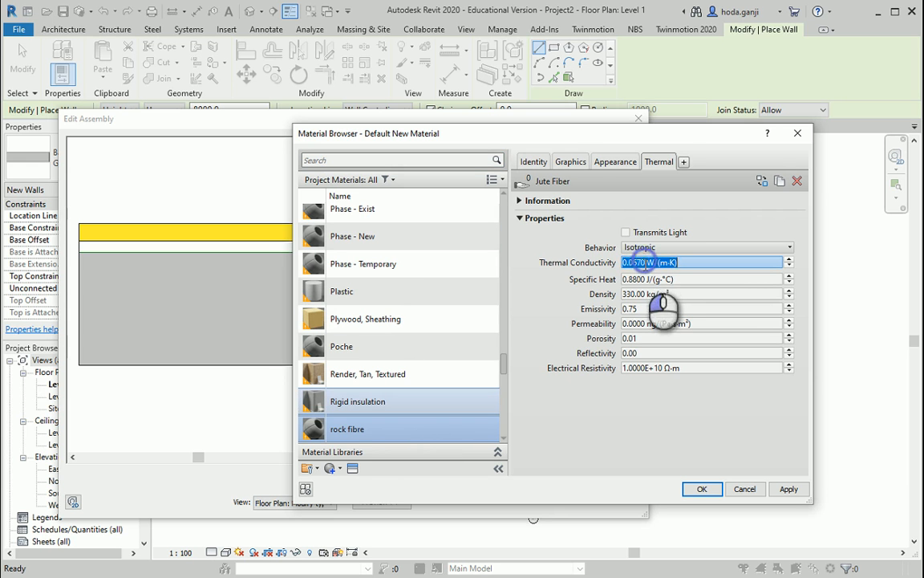
drag(646, 262, 602, 263)
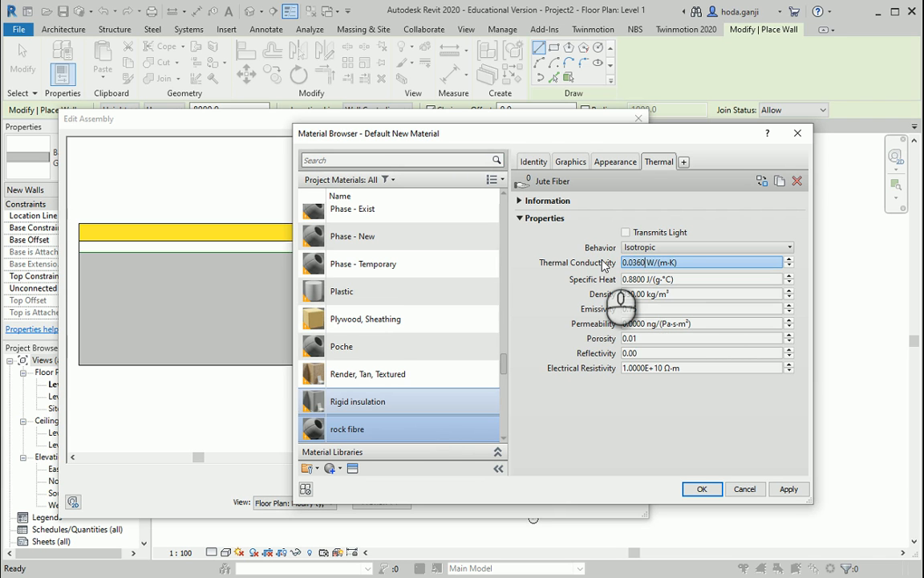
click(701, 489)
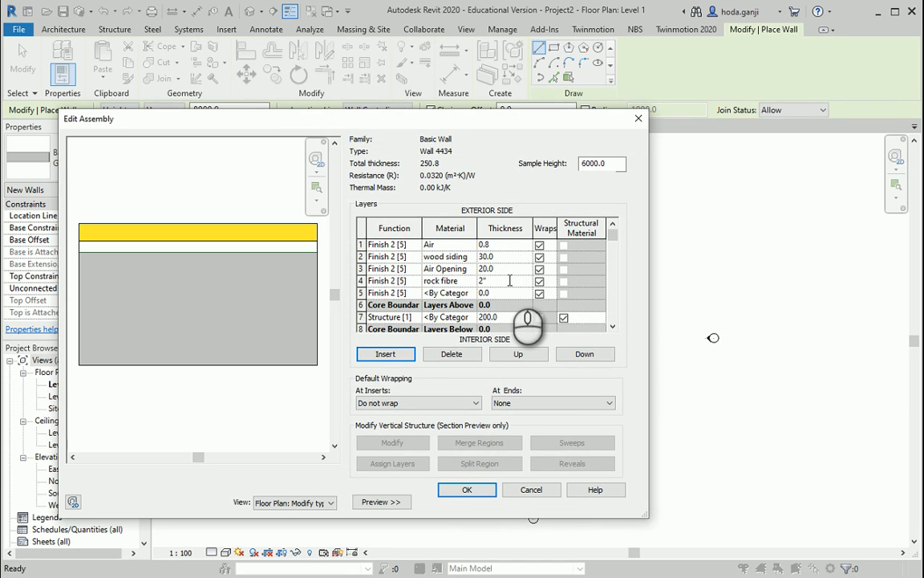
key(Tab)
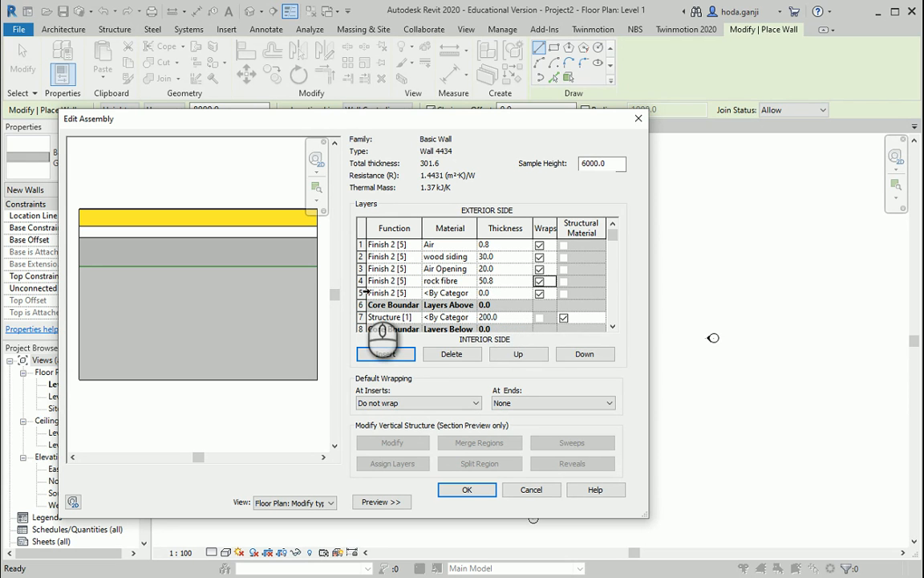
Copy the name Plywood sheathing from the Wall.pdf component table, and set the fifth layer's thickness to 0.5" in Revit
key(alt+Tab)
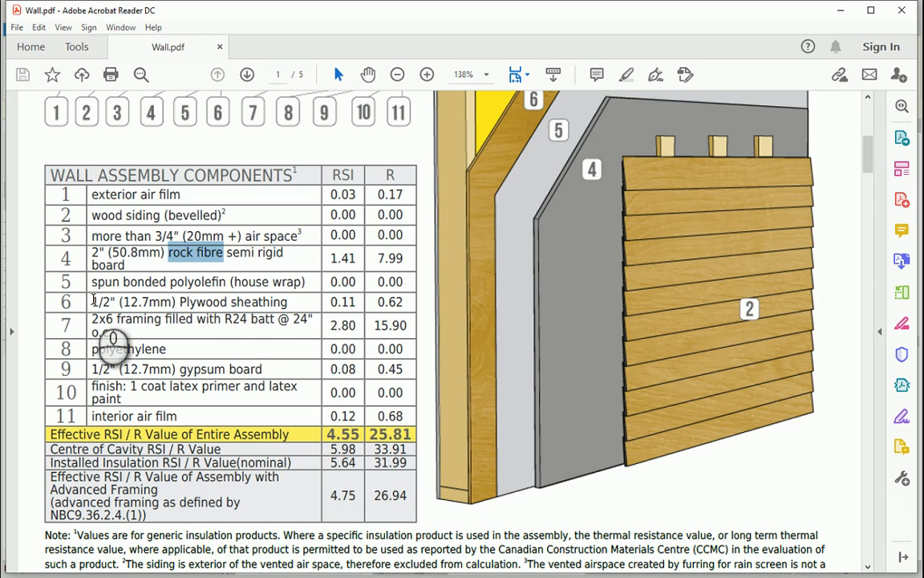
click(97, 301)
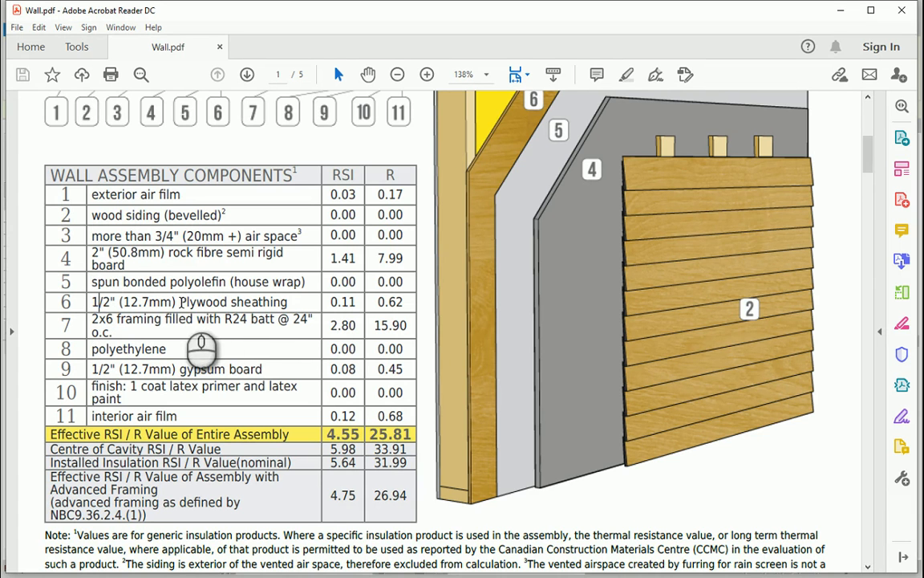
drag(181, 302, 286, 303)
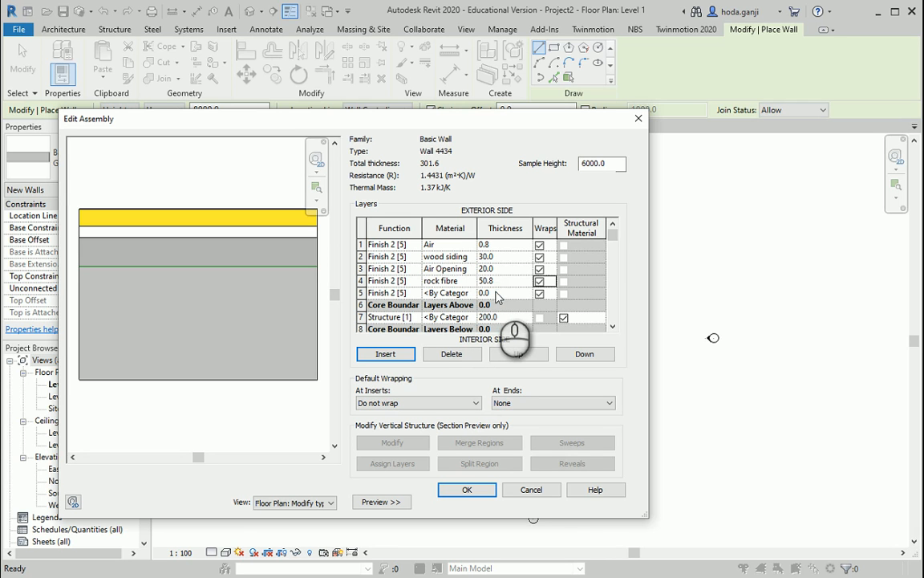
click(498, 293)
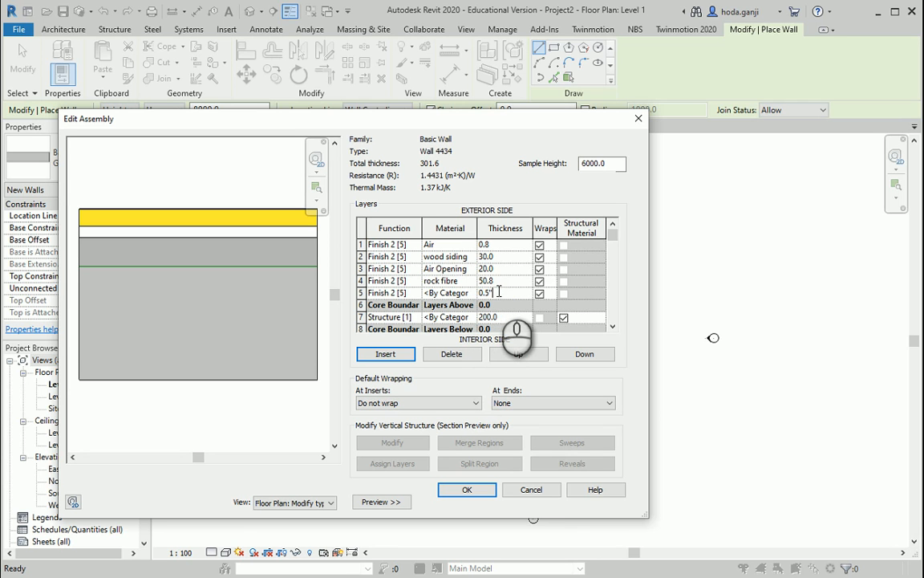
key(Tab)
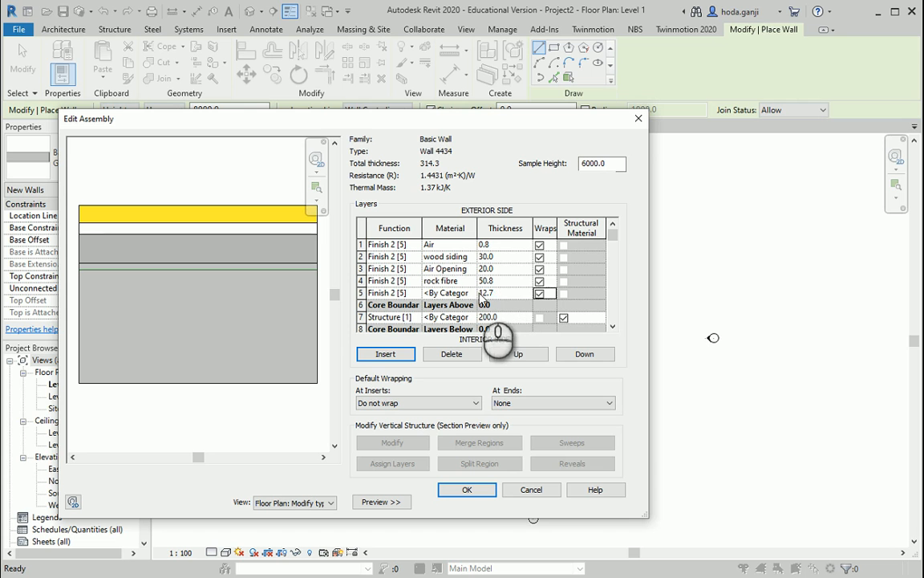
Find the Plywood, Sheathing material for the fifth layer by searching for Plywood sheathing, and open its thermal properties
click(461, 293)
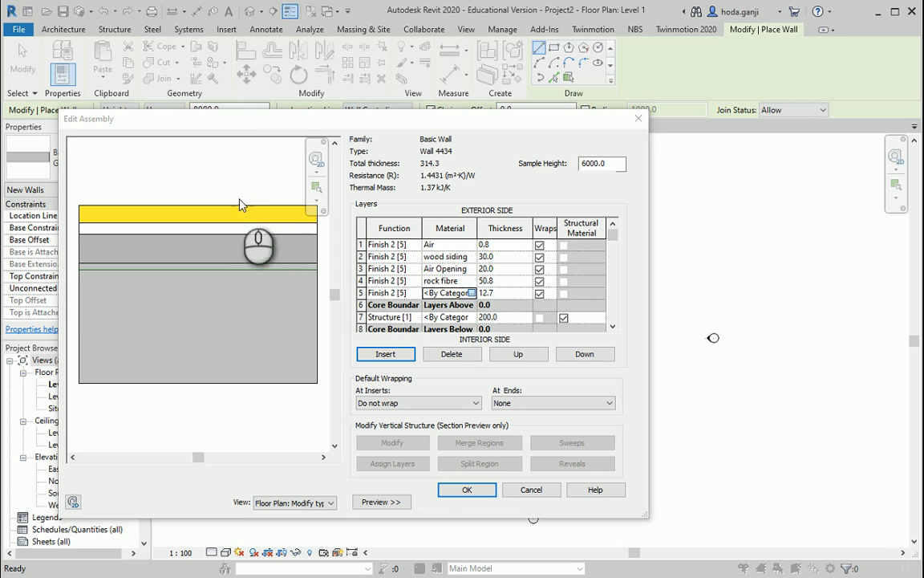
click(471, 293)
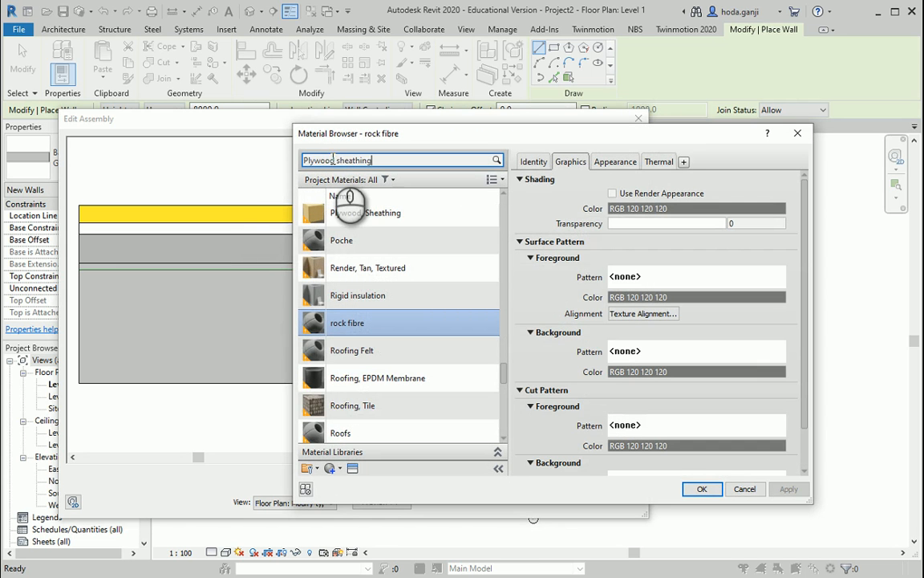
click(374, 232)
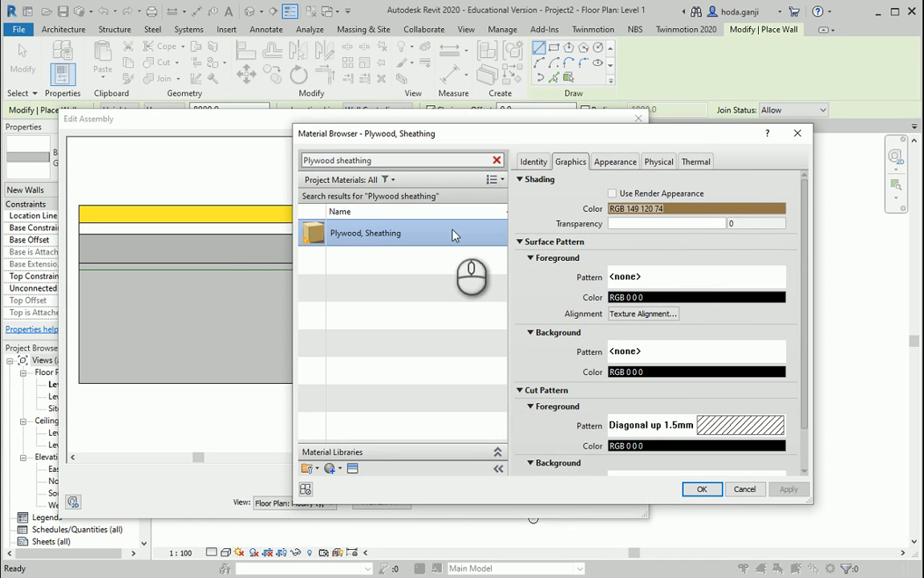
click(697, 162)
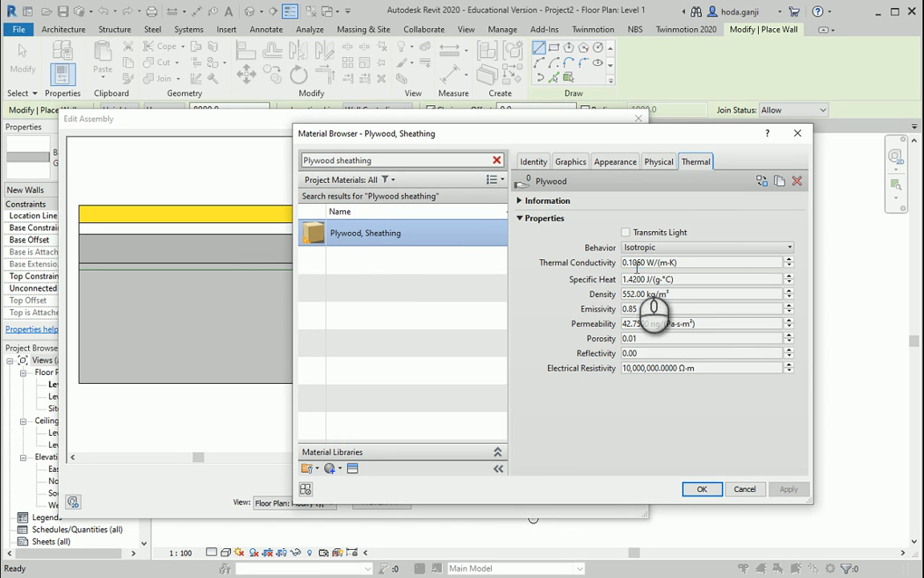
Copy the plywood sheathing's K value from PowerPoint's Wall ID: 4434 slide and set the Plywood, Sheathing thermal conductivity to 0.1155 W/(m·K) in Revit
key(alt+Tab)
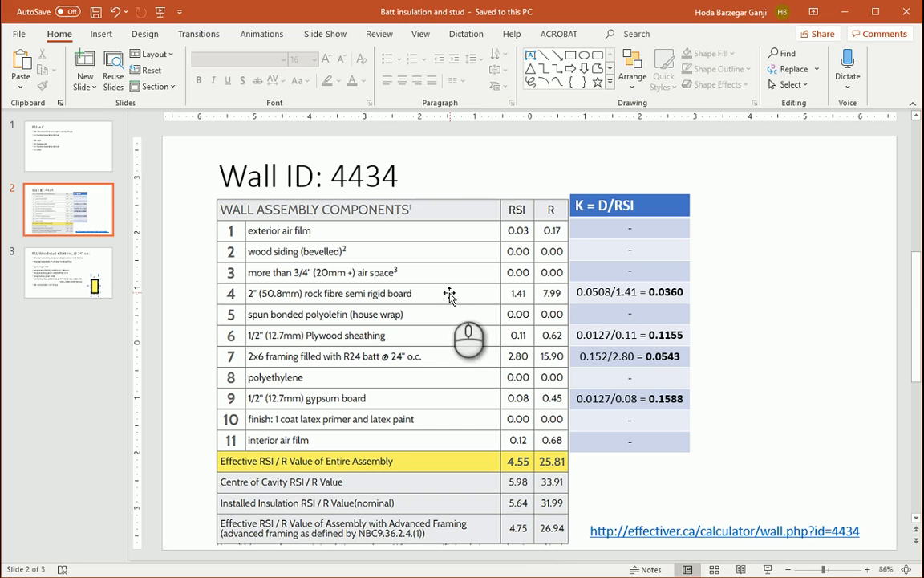
double_click(651, 335)
key(ctrl+c)
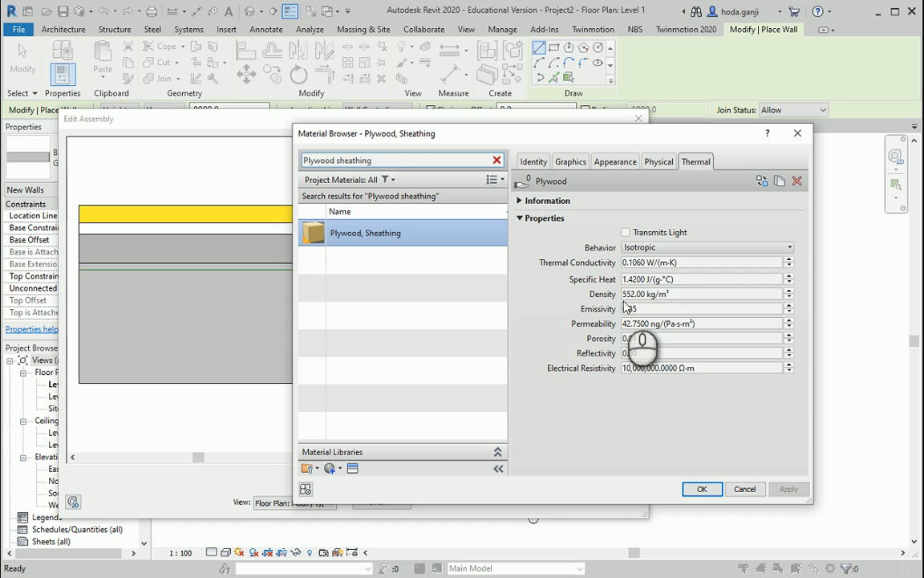
key(alt+Tab)
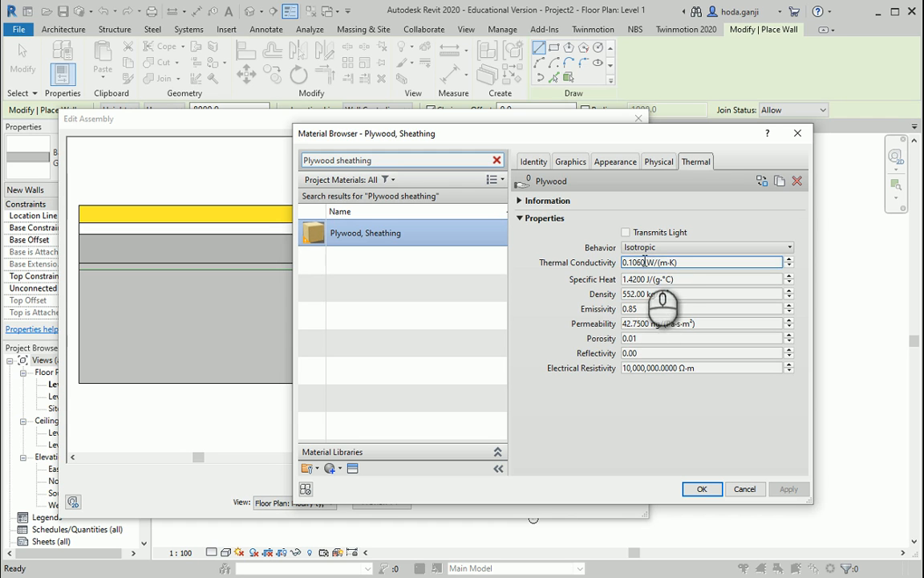
drag(644, 261, 574, 258)
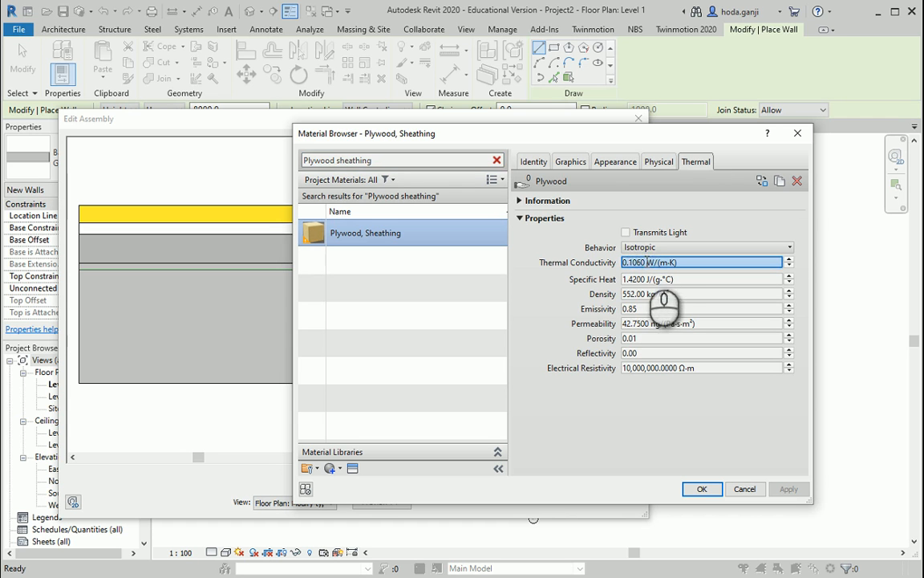
drag(645, 262, 588, 260)
key(ctrl+v)
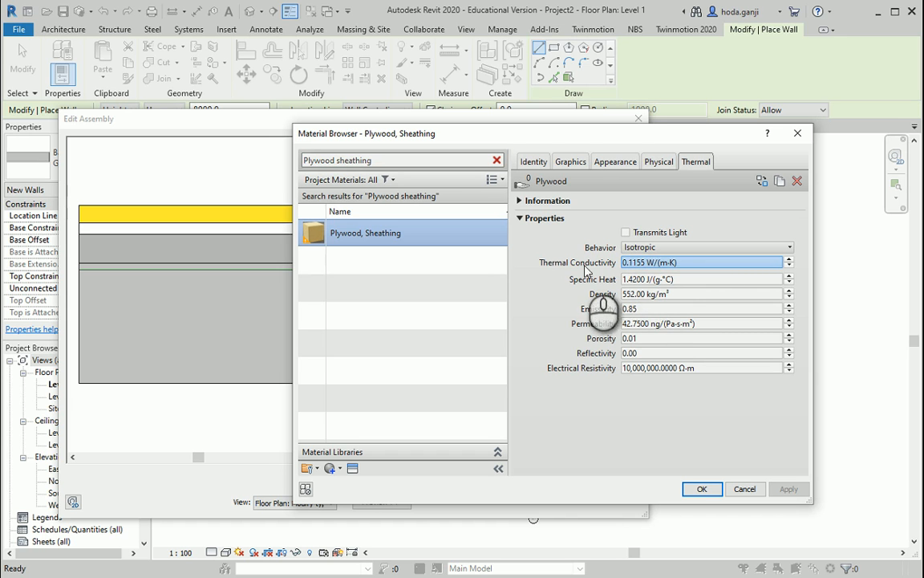
double_click(634, 262)
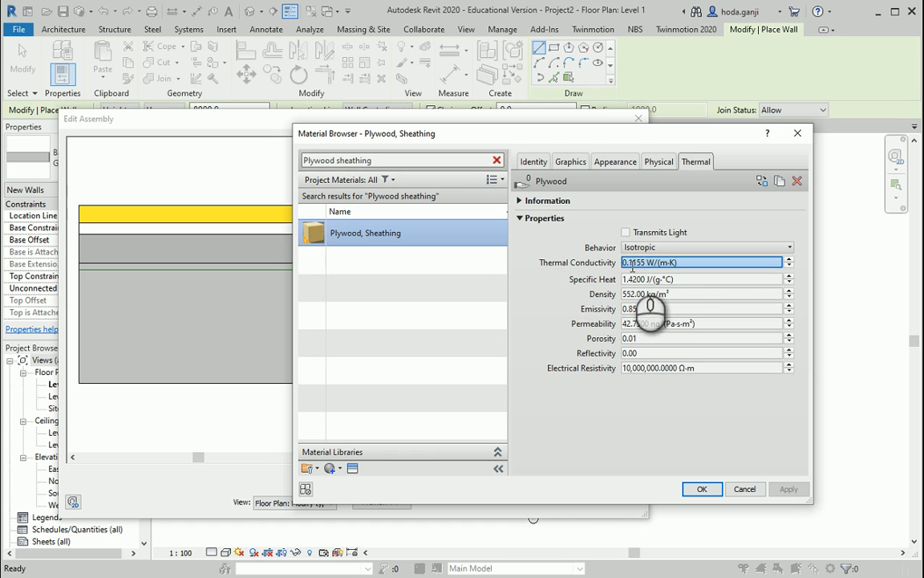
click(695, 489)
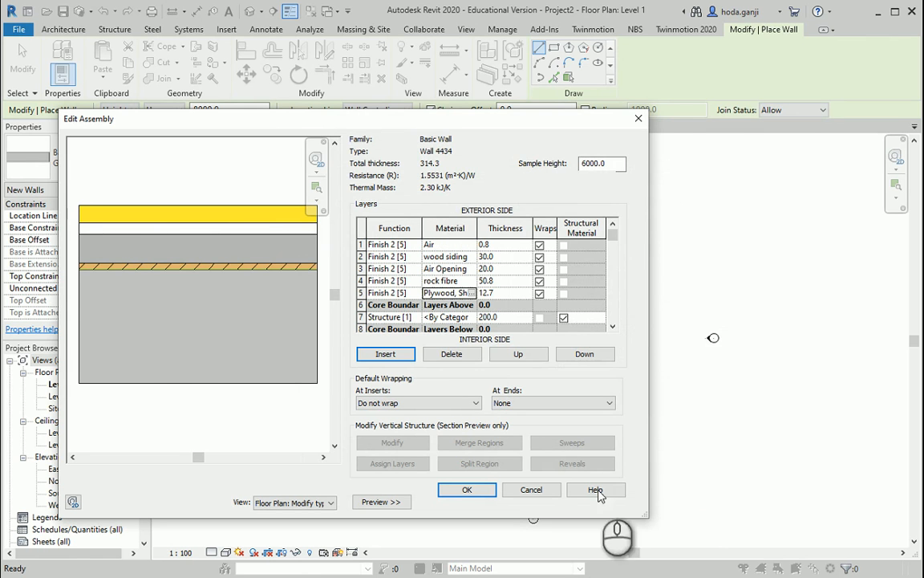
Compare the RSI values of the exterior air film, rock fibre board and plywood sheathing in Wall.pdf with the wall's resistance in Revit
key(alt+Tab)
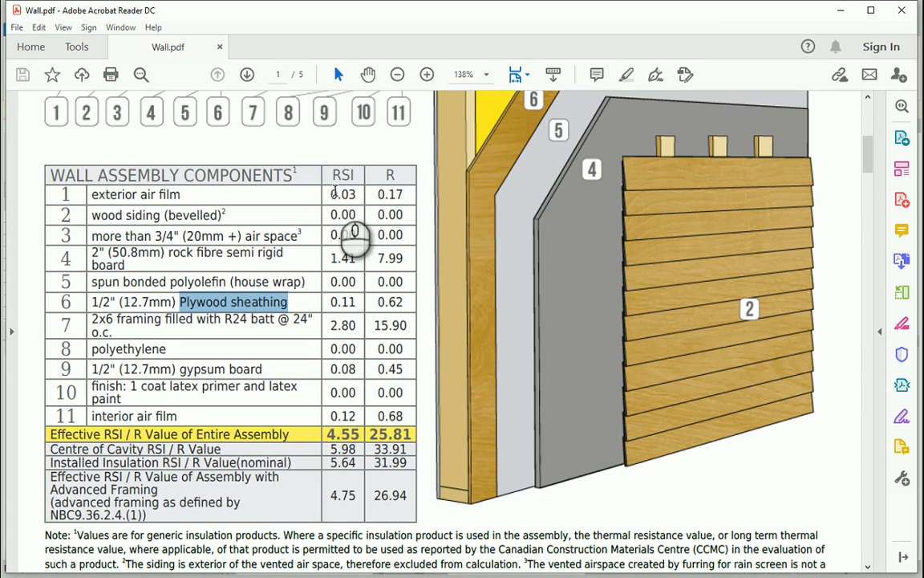
click(333, 194)
drag(333, 194, 357, 195)
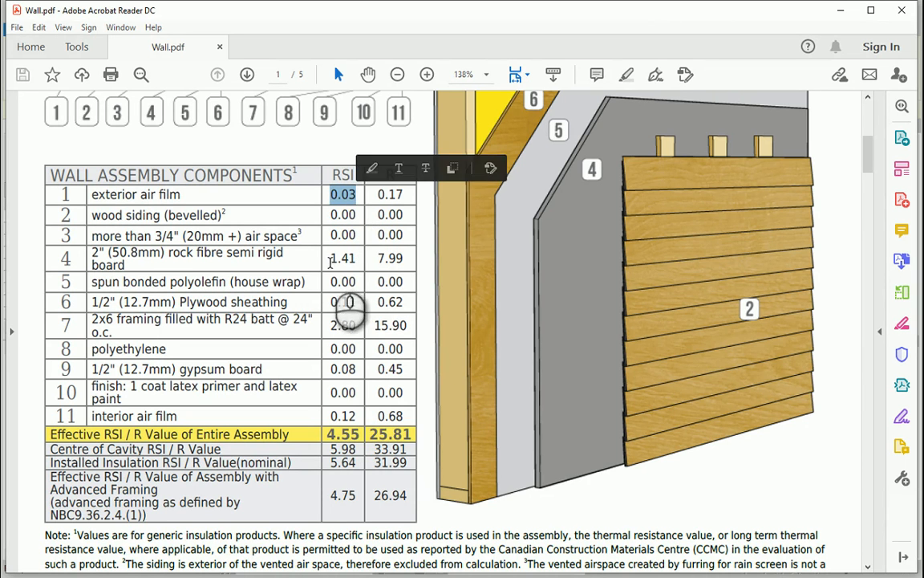
drag(332, 258, 353, 263)
drag(331, 302, 358, 303)
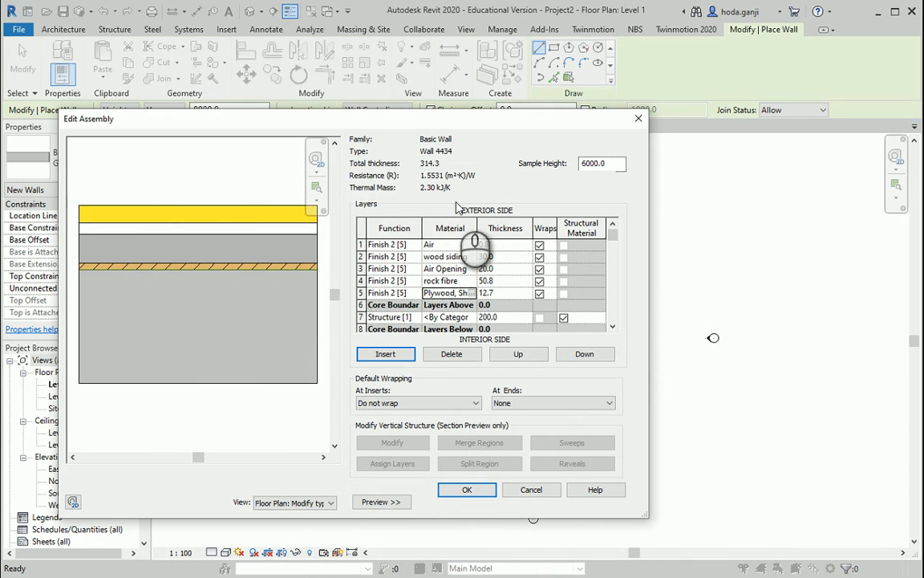
scroll(523, 233, down, 1)
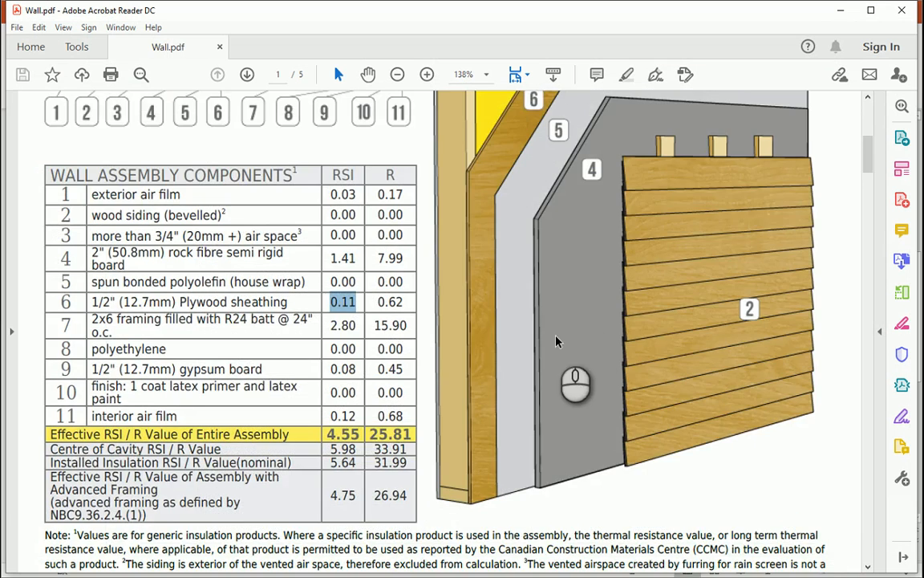
Examine the batt-filled framing layer in the Wall.pdf drawing, and open the PowerPoint slide on wood stud plus batt insulation at 24" o.c
scroll(562, 365, up, 5)
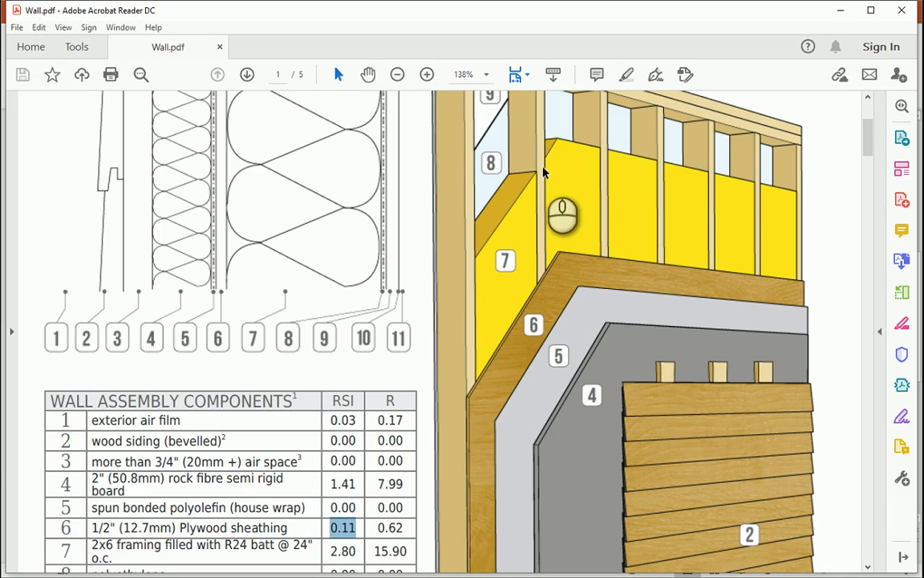
scroll(545, 193, up, 1)
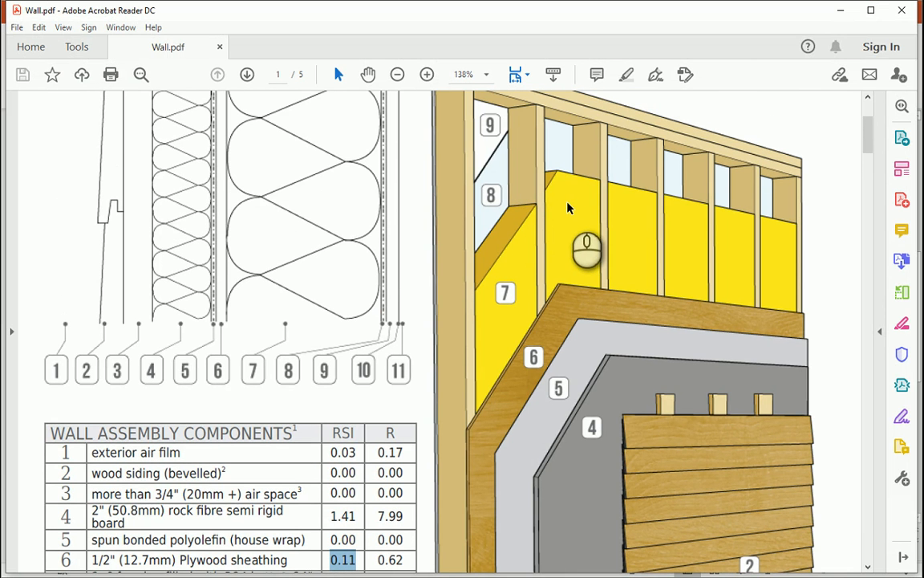
key(alt+Tab)
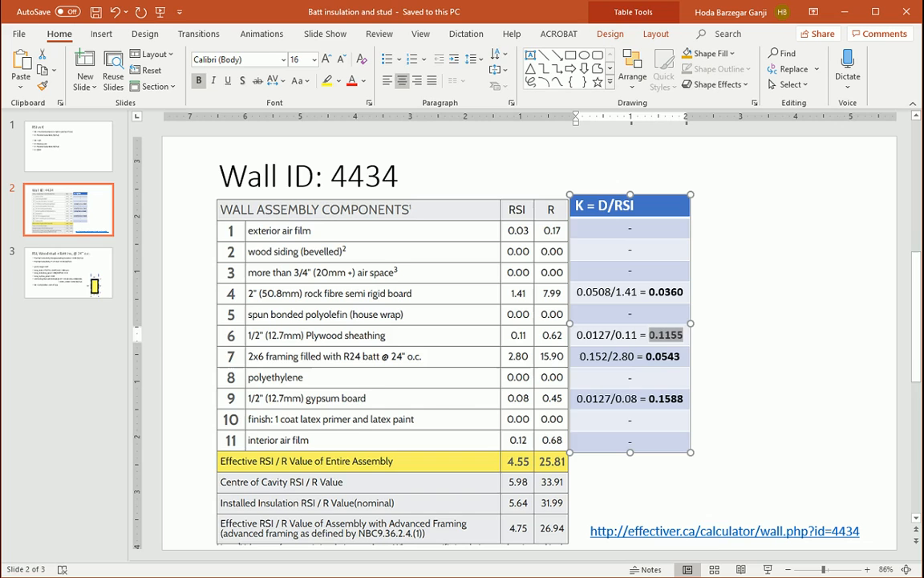
click(97, 280)
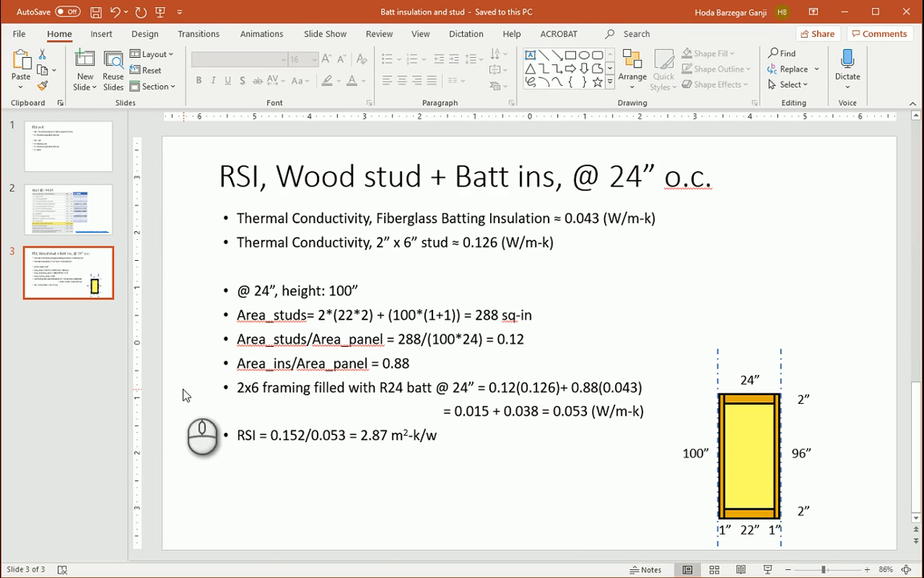
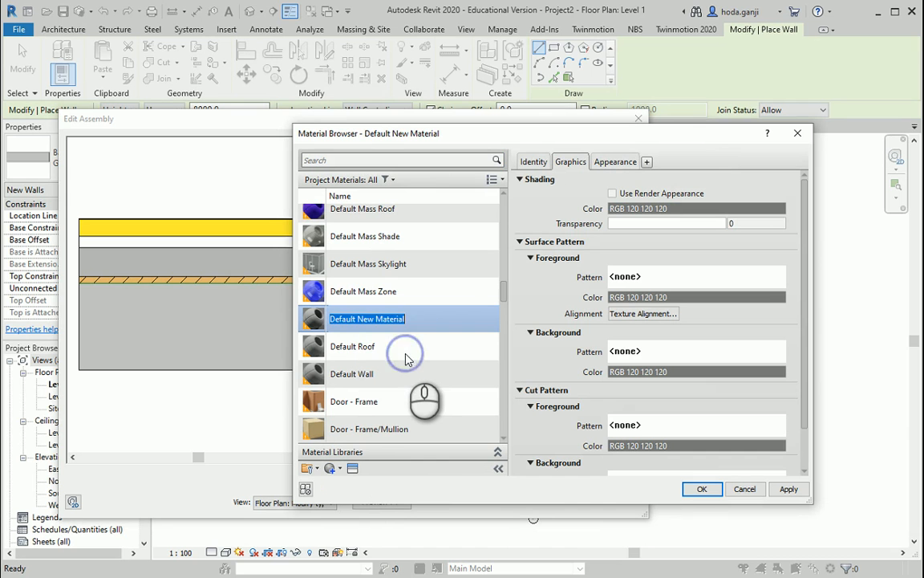
Name the new Revit material Batt ins and assign it the Glass Fiber Batt thermal asset from the Autodesk Physical Assets library
text(Batt ins)
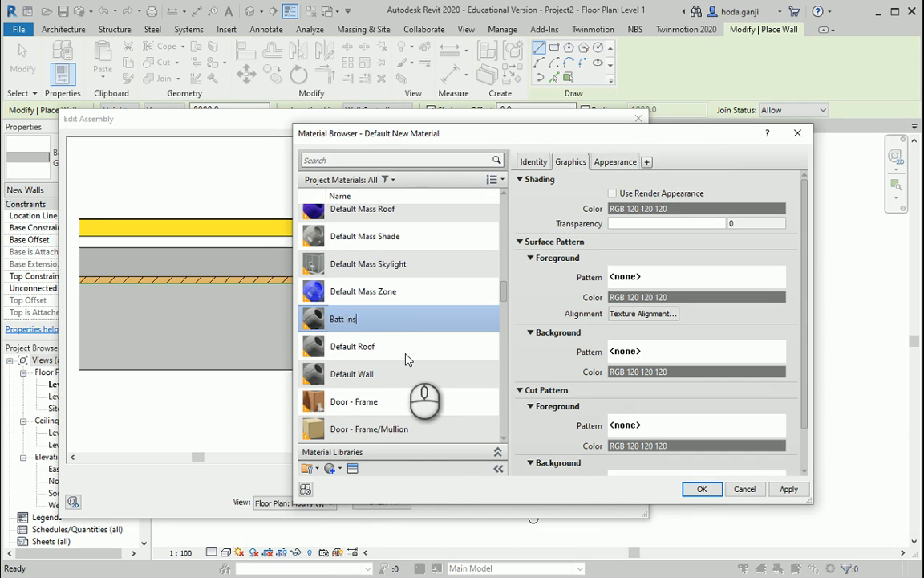
key(Return)
click(353, 467)
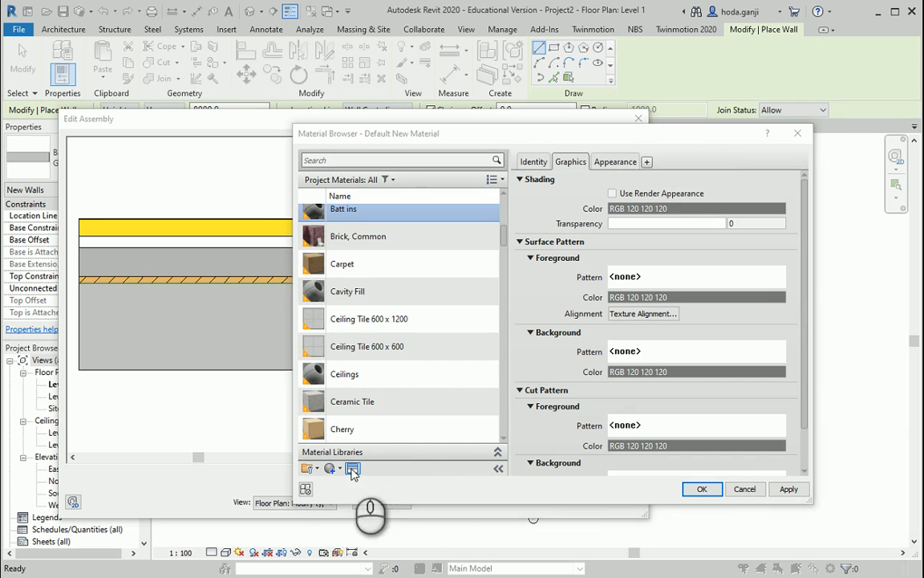
click(702, 198)
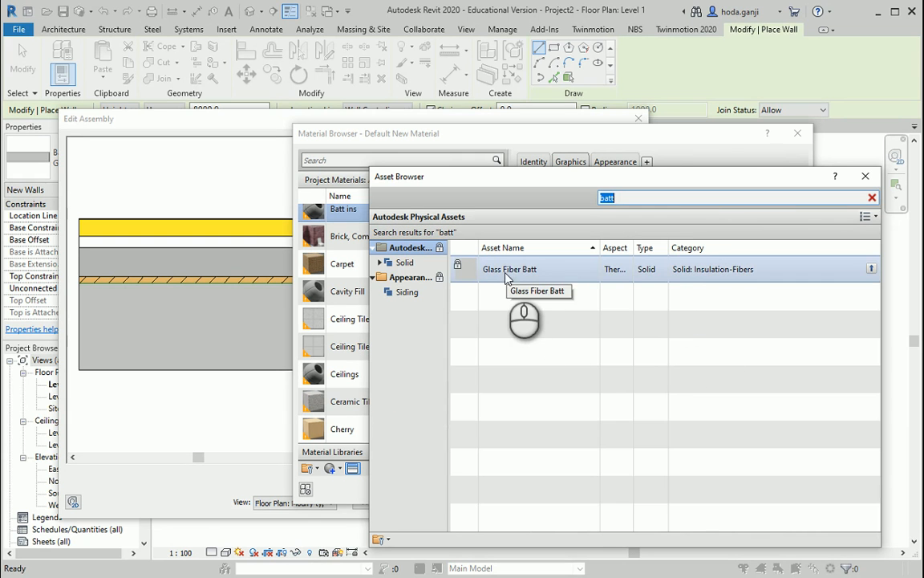
double_click(506, 272)
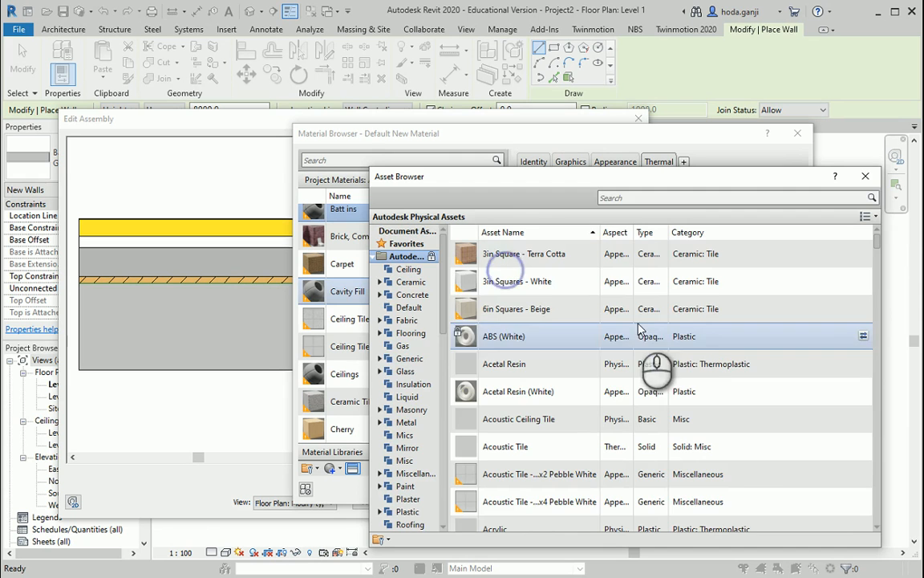
click(874, 178)
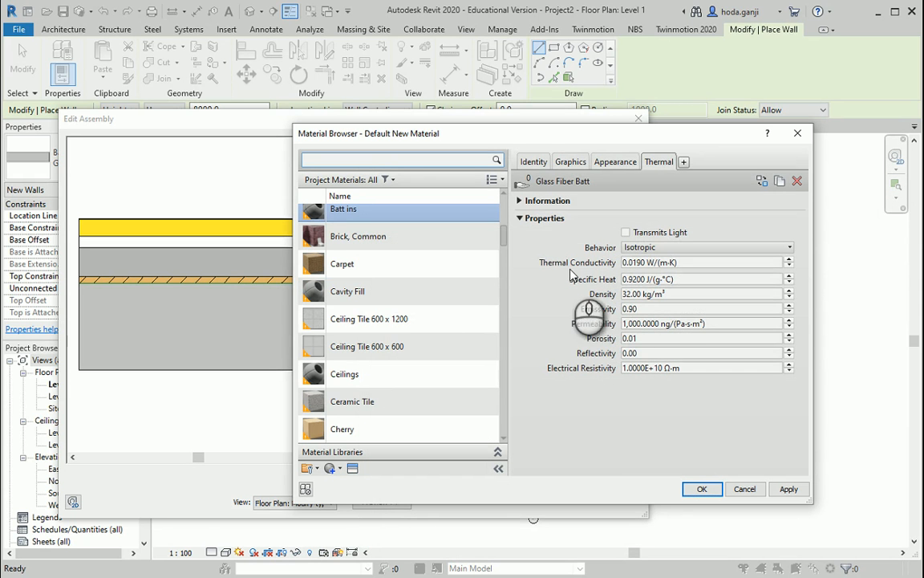
Open the wood stud and batt insulation slide in PowerPoint, and set the Batt ins shading color to yellow, RGB 255 255 0, in Revit
scroll(410, 317, up, 1)
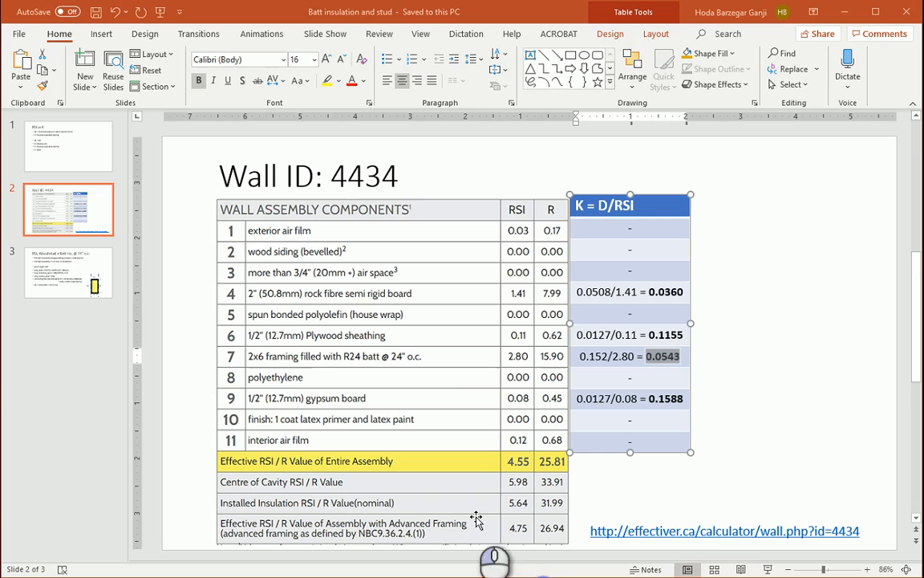
click(96, 264)
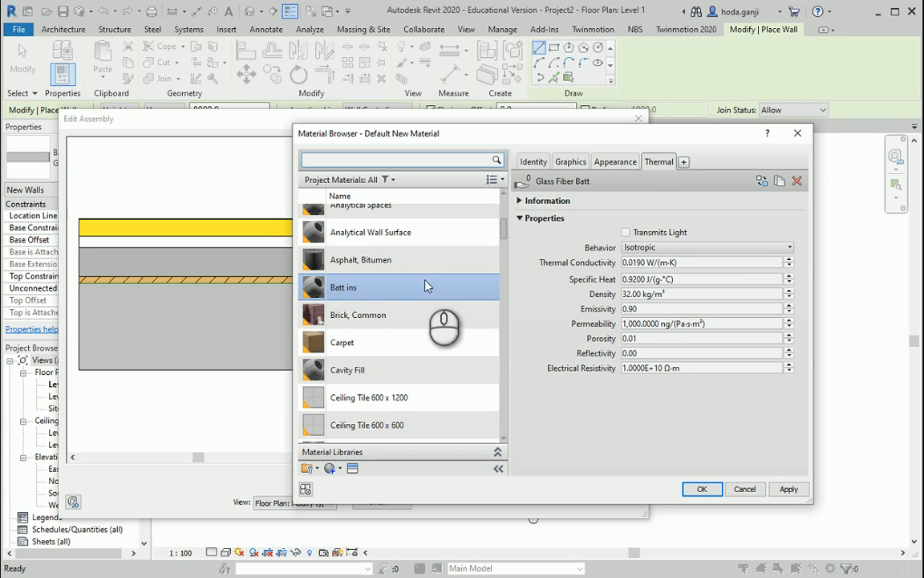
click(567, 163)
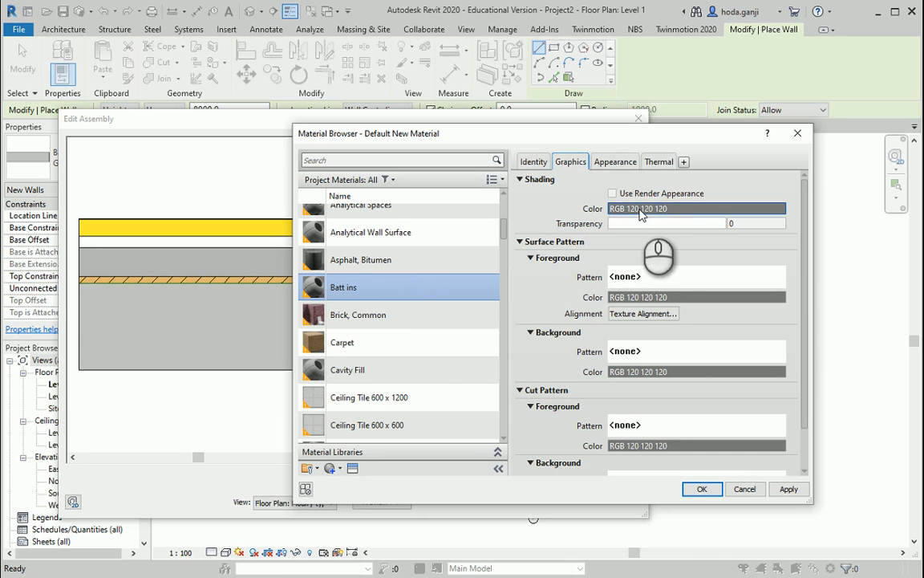
click(674, 207)
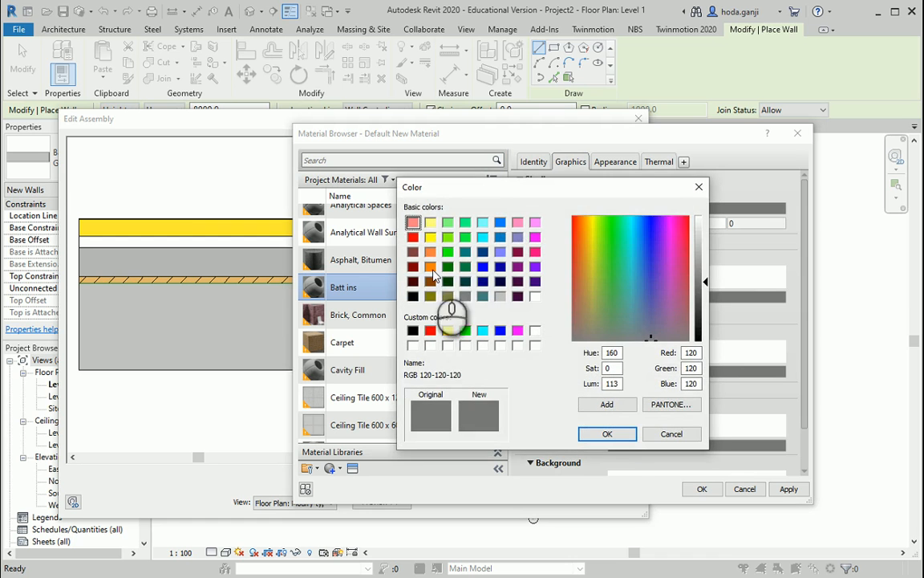
click(431, 237)
click(608, 434)
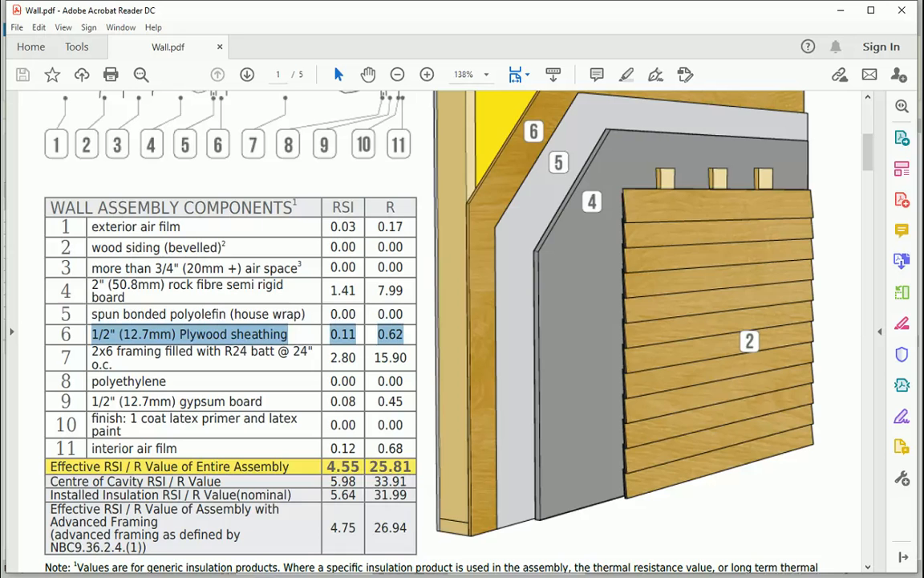
Copy the fiberglass batting conductivity of 0.043 from the PowerPoint slide and set it as the Batt ins thermal conductivity in Revit
scroll(491, 175, up, 4)
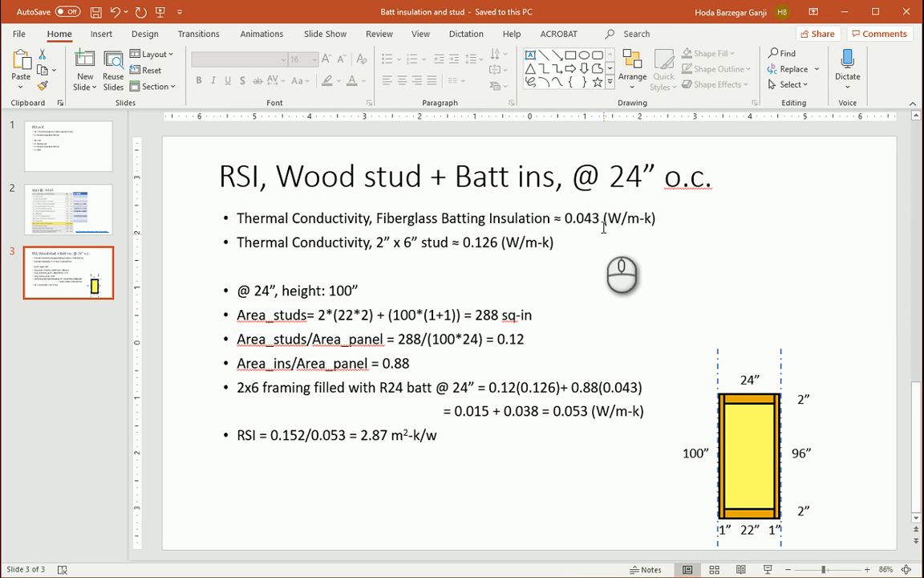
click(567, 218)
drag(567, 218, 600, 218)
key(ctrl+c)
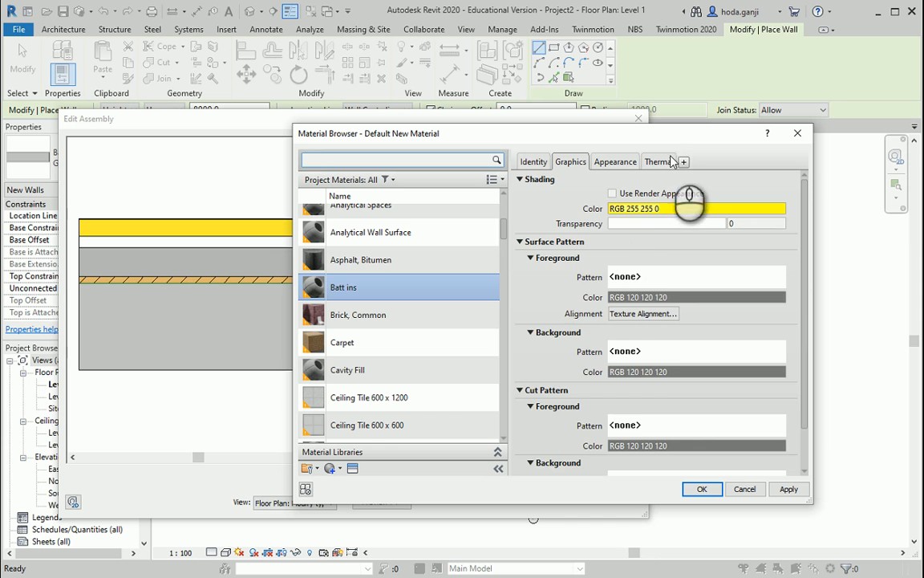
click(659, 162)
click(646, 262)
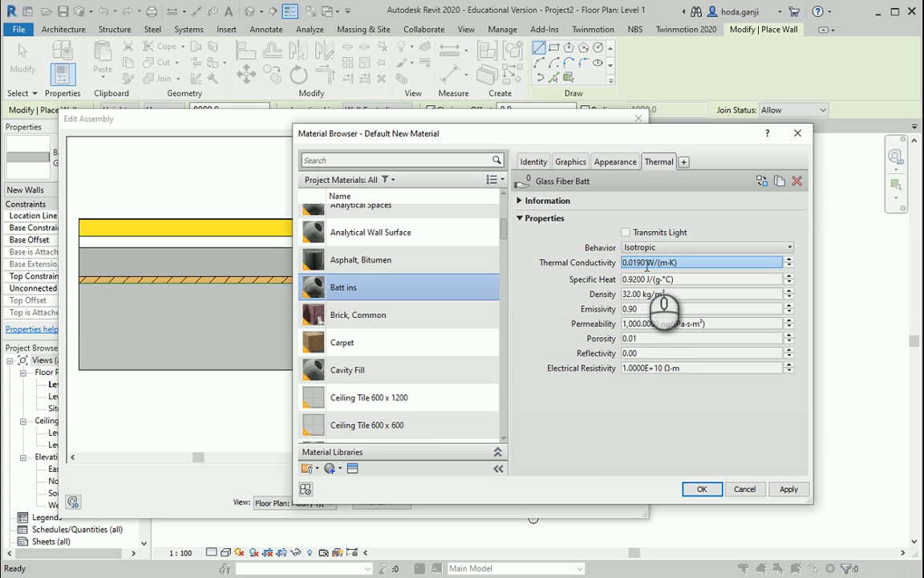
key(ctrl+v)
click(525, 331)
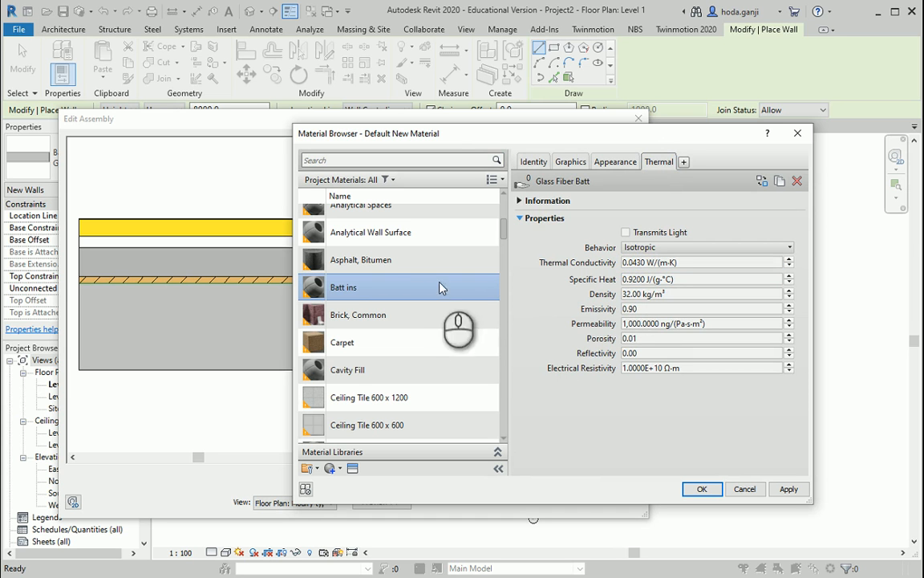
Duplicate the Batt ins material and name the copy Batt ins+wood stud
scroll(377, 369, down, 1)
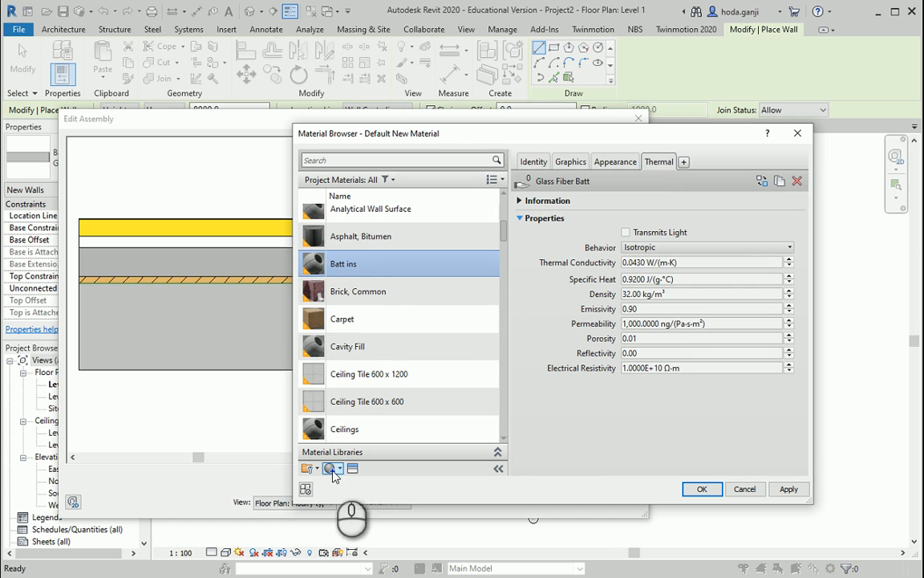
right_click(345, 267)
click(383, 288)
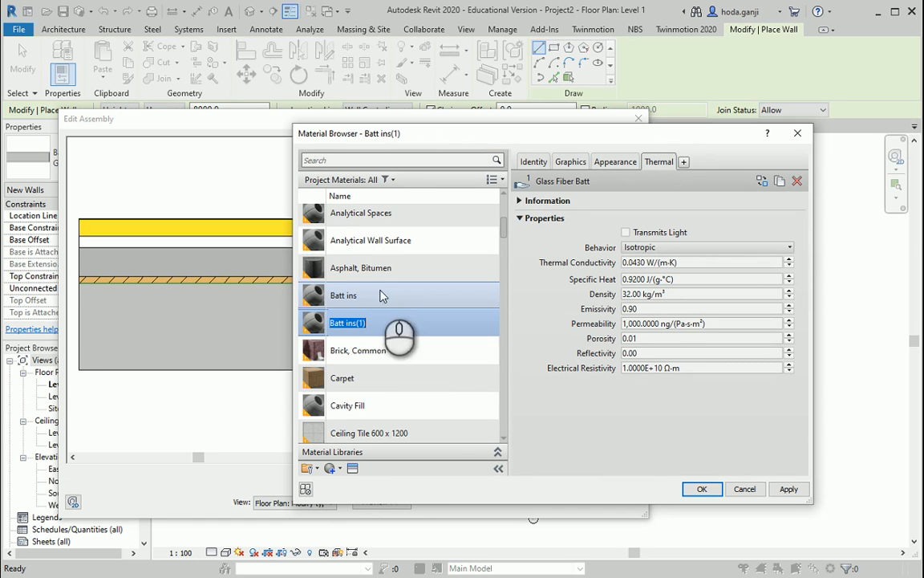
key(Return)
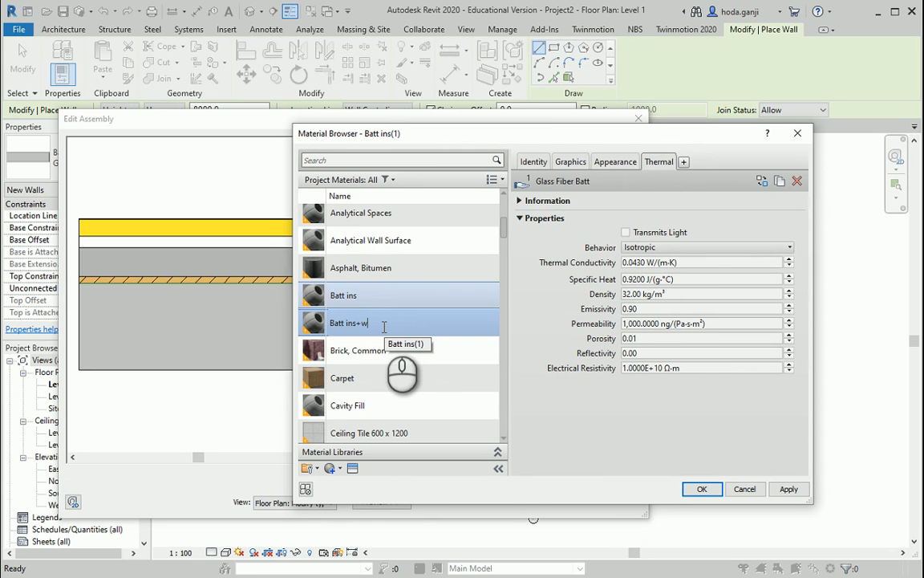
key(Return)
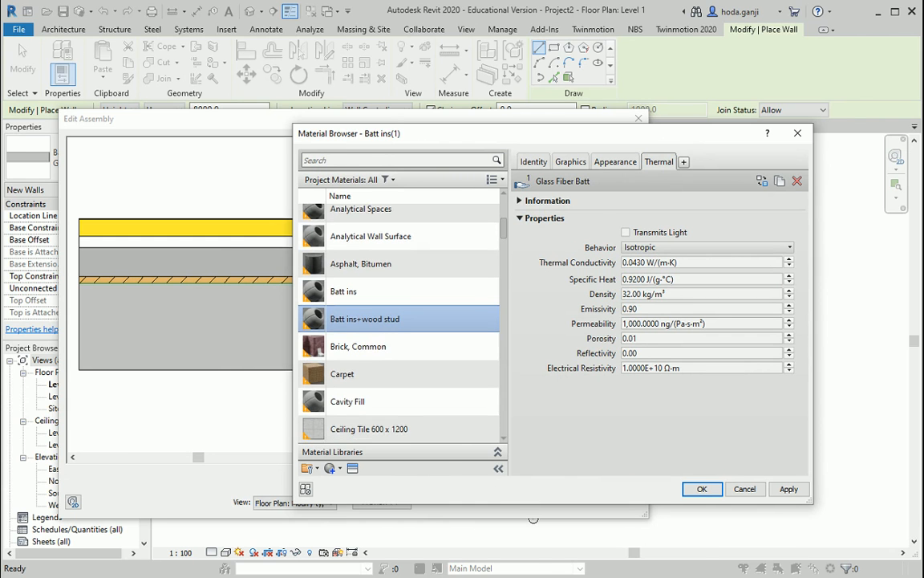
Copy the 2x6 framing conductivity 0.0543 from the Wall ID: 4434 PowerPoint slide and set it as the Batt ins+wood stud thermal conductivity in Revit
click(544, 575)
click(100, 205)
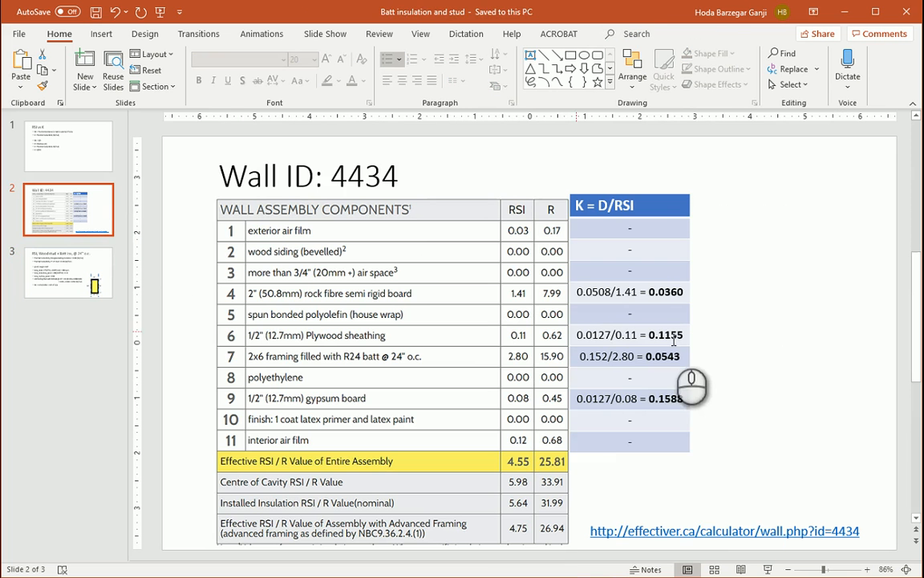
drag(646, 358, 681, 358)
key(ctrl+c)
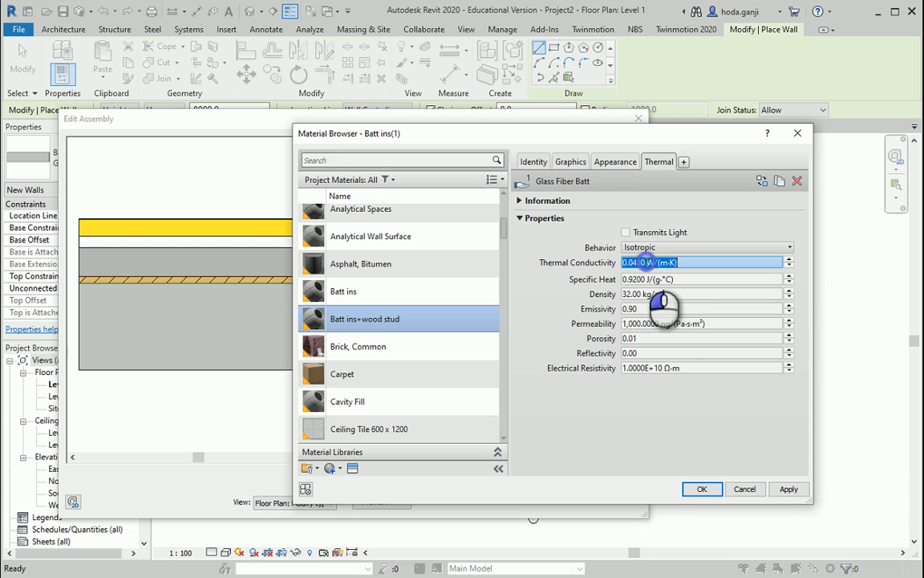
drag(647, 261, 626, 263)
key(ctrl+v)
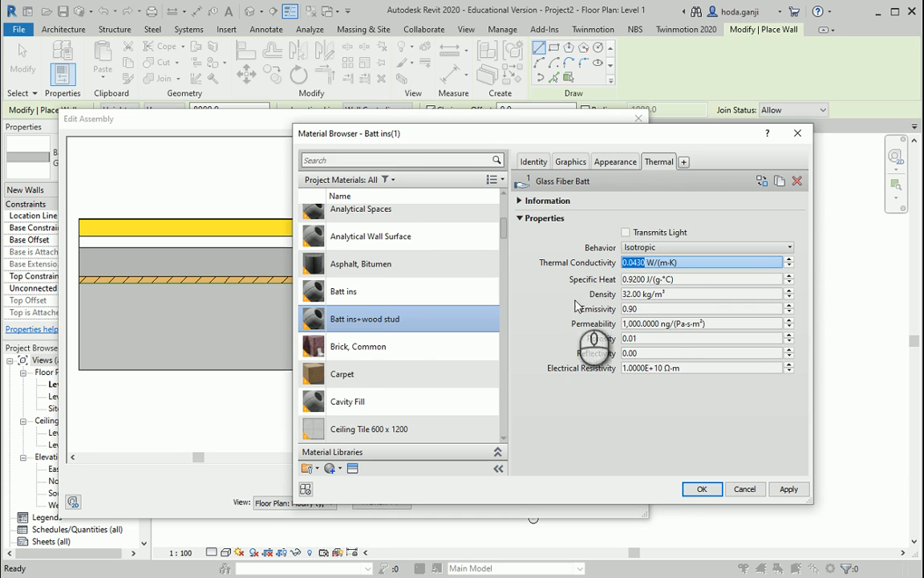
click(504, 313)
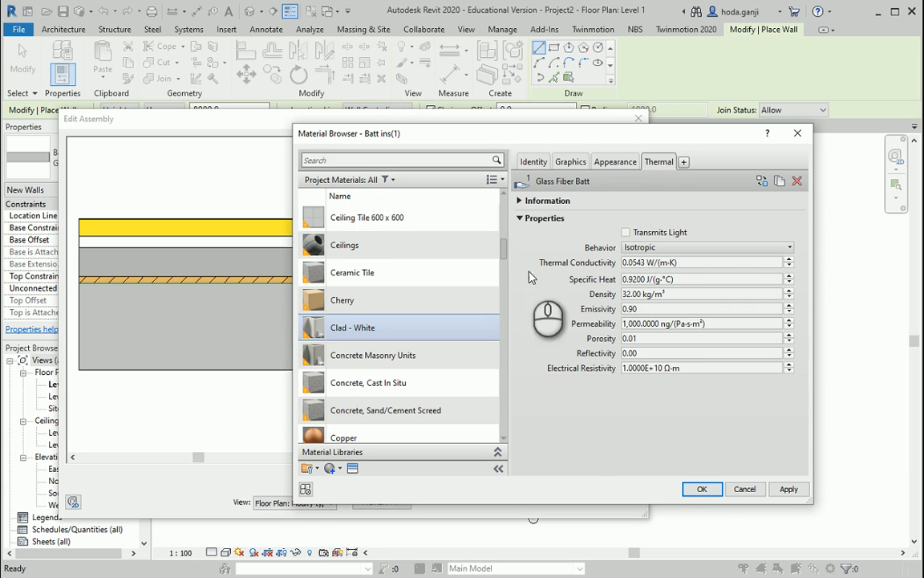
Review the graphics and thermal settings of Batt ins+wood stud and assign the material to structure layer 7
click(571, 161)
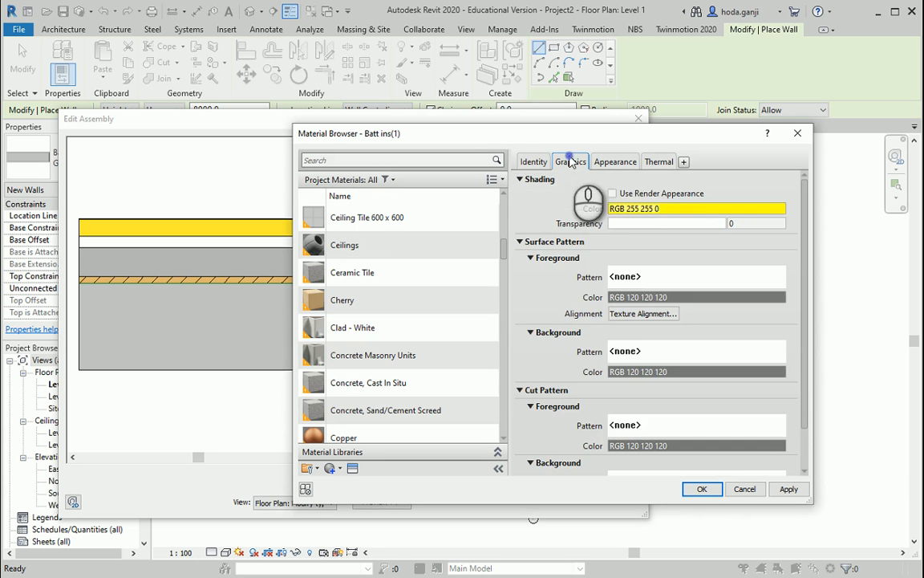
click(659, 162)
click(702, 488)
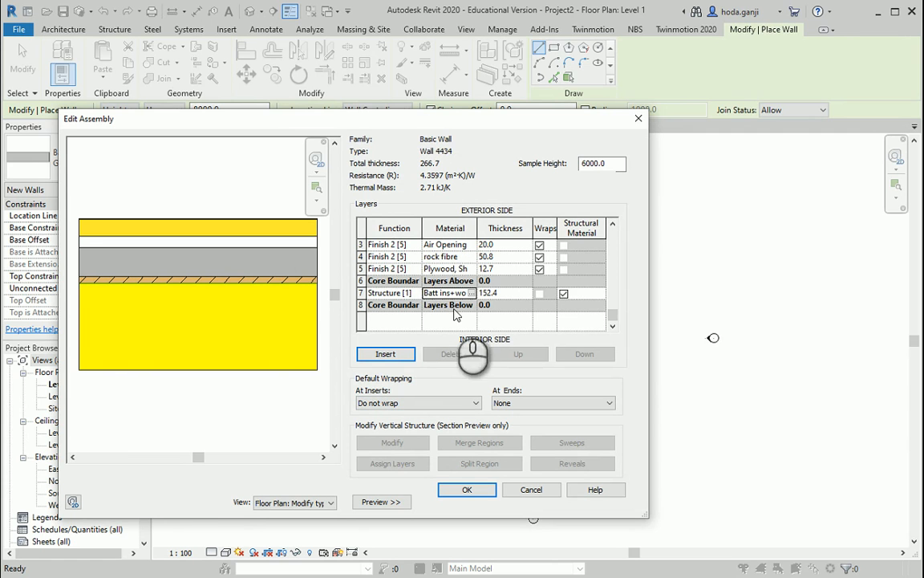
Switch to Wall.pdf and review the interior-side components in rows 8 to 11: polyethylene, gypsum board, latex finish and interior air film
key(alt+Tab)
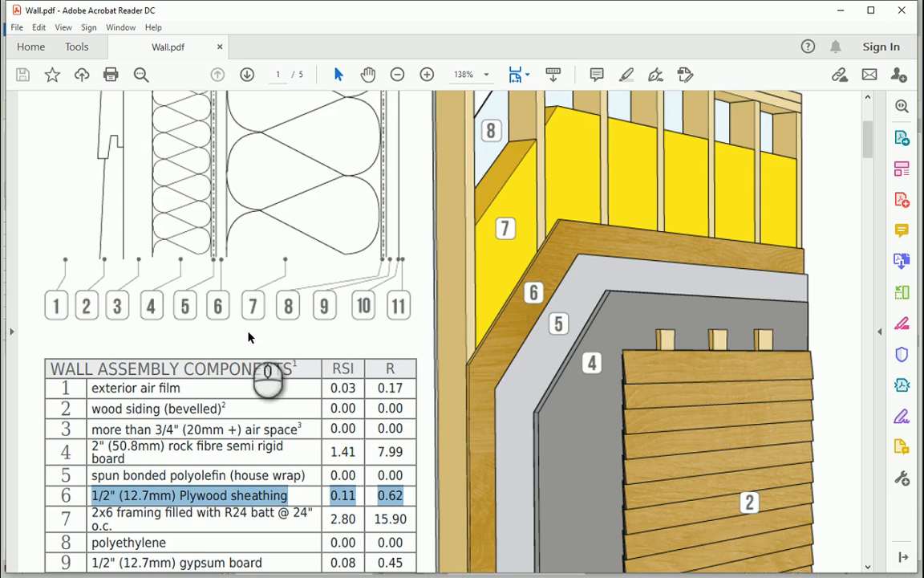
scroll(245, 292, down, 5)
scroll(246, 290, down, 2)
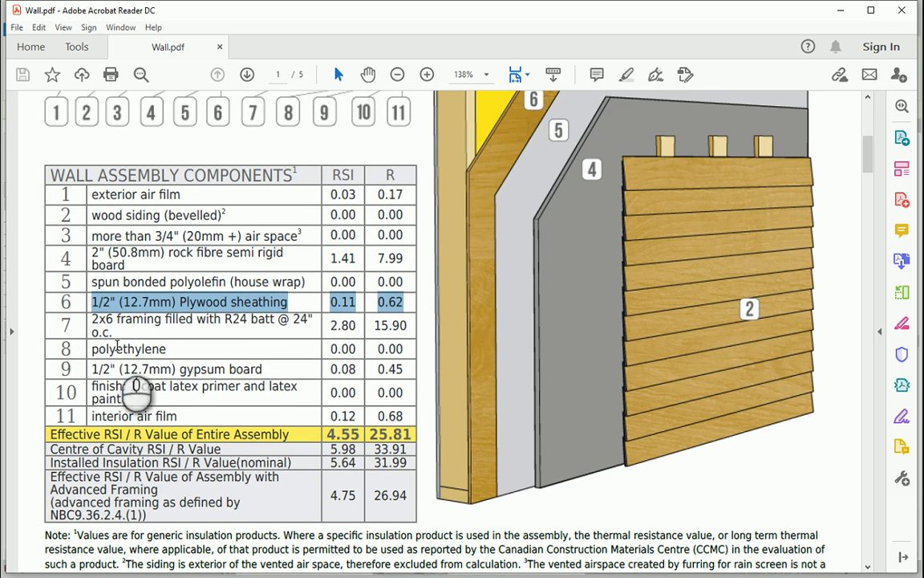
drag(90, 348, 167, 348)
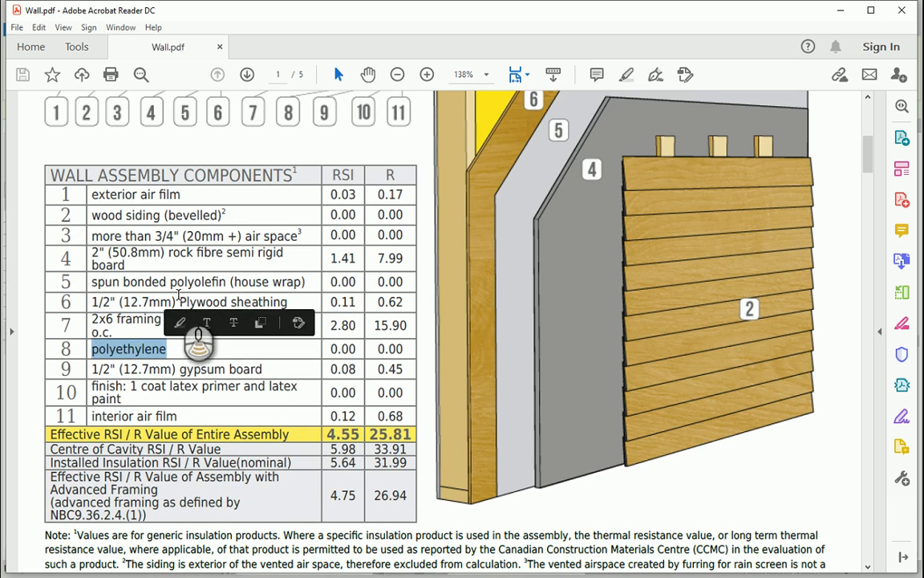
scroll(178, 295, down, 2)
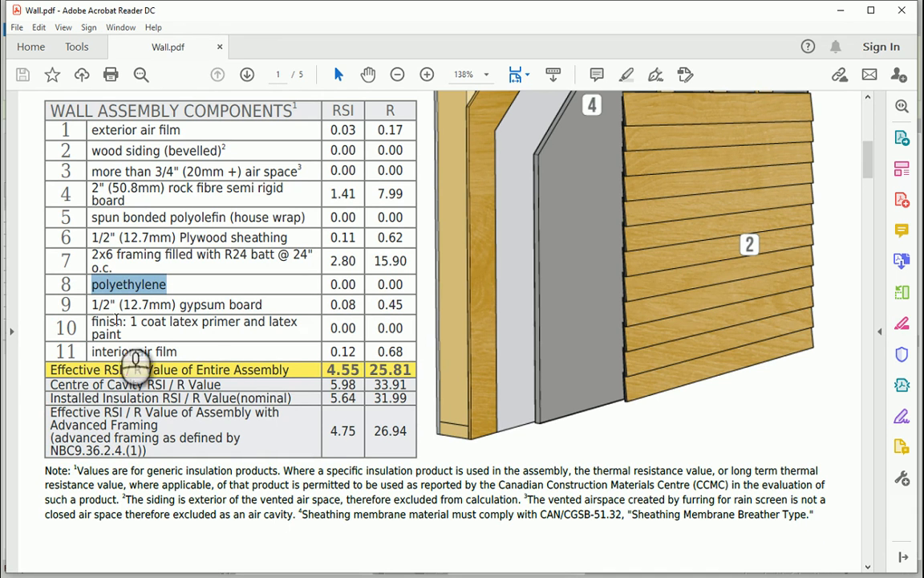
drag(93, 304, 255, 305)
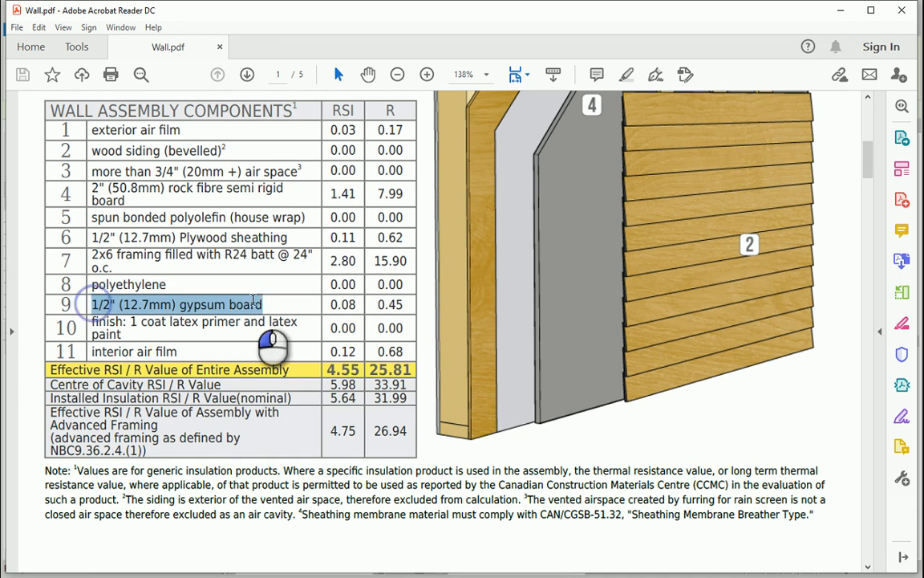
drag(93, 324, 169, 332)
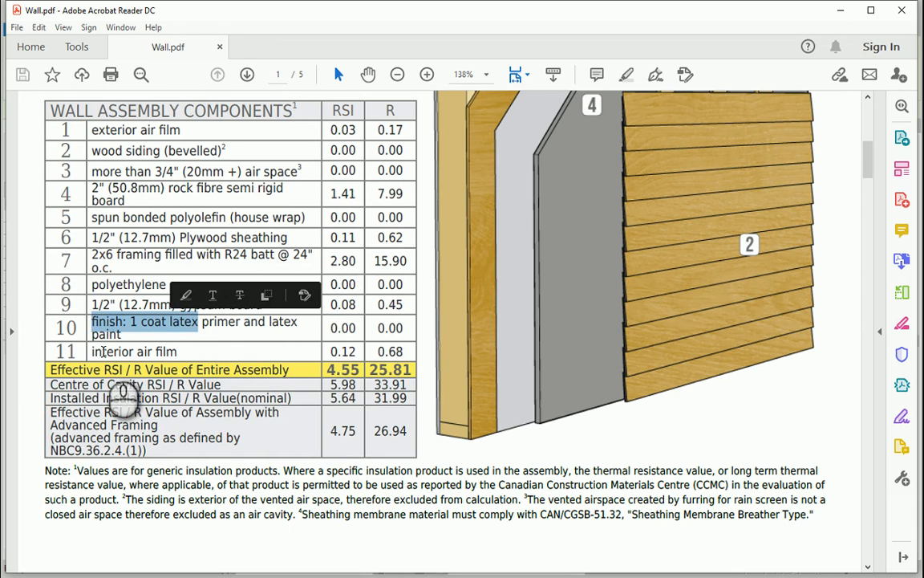
drag(93, 352, 181, 351)
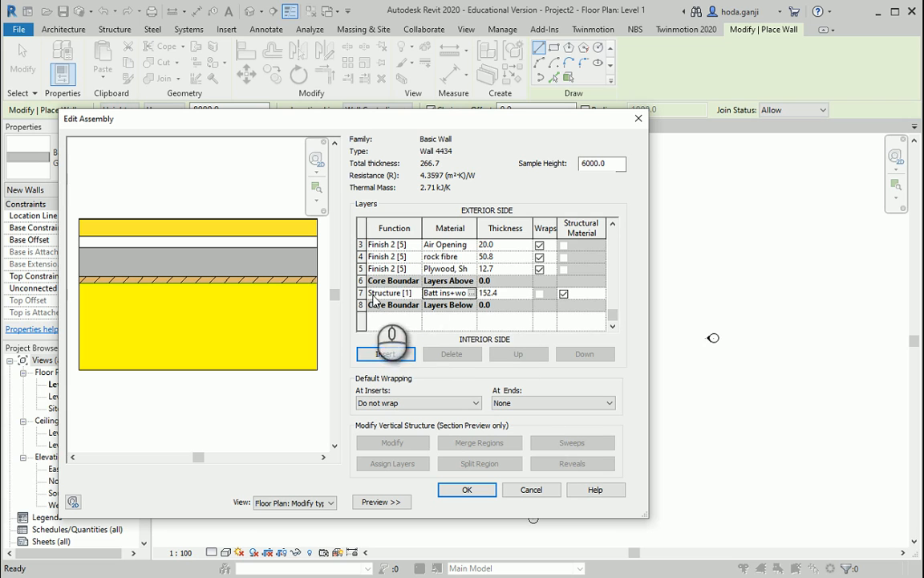
In Revit's Edit Assembly layers, insert three new layers on the interior side of the core boundary
click(361, 292)
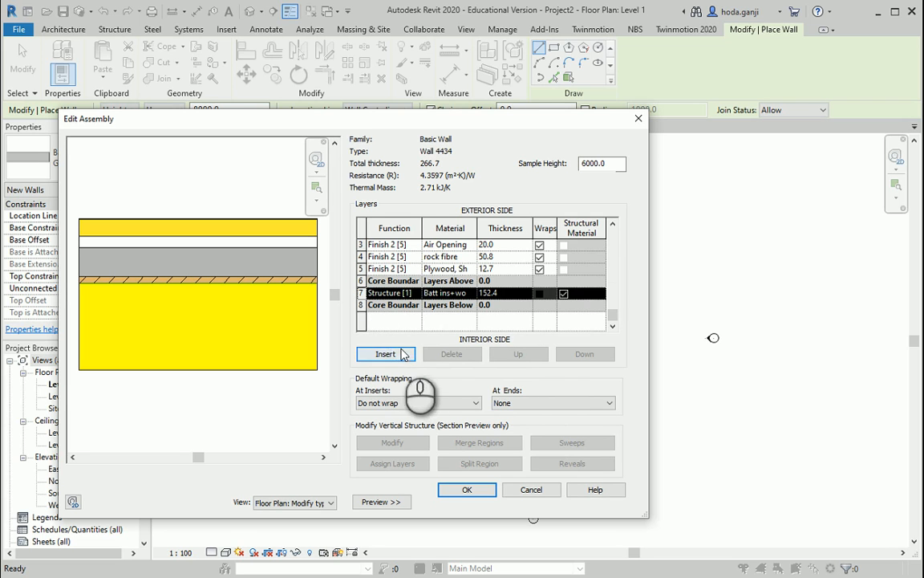
click(385, 354)
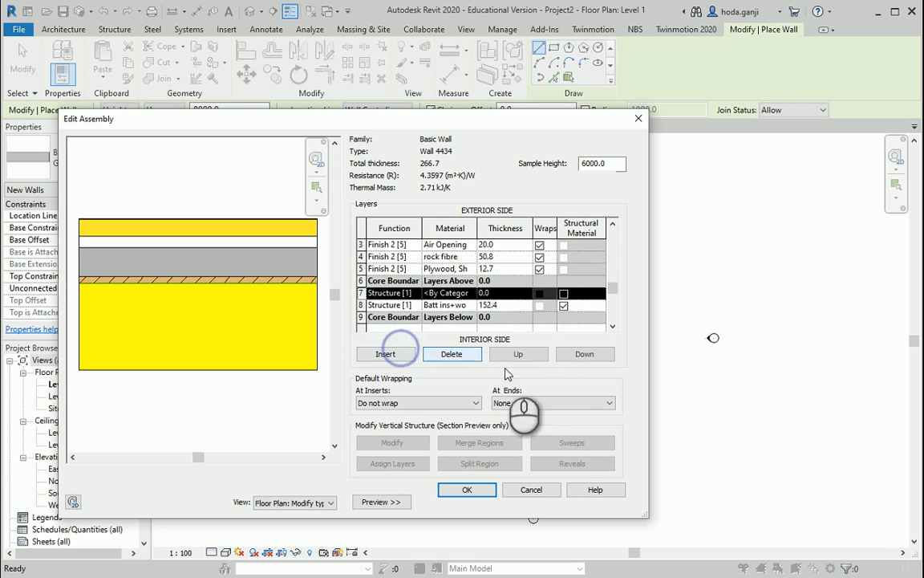
click(586, 356)
click(586, 356)
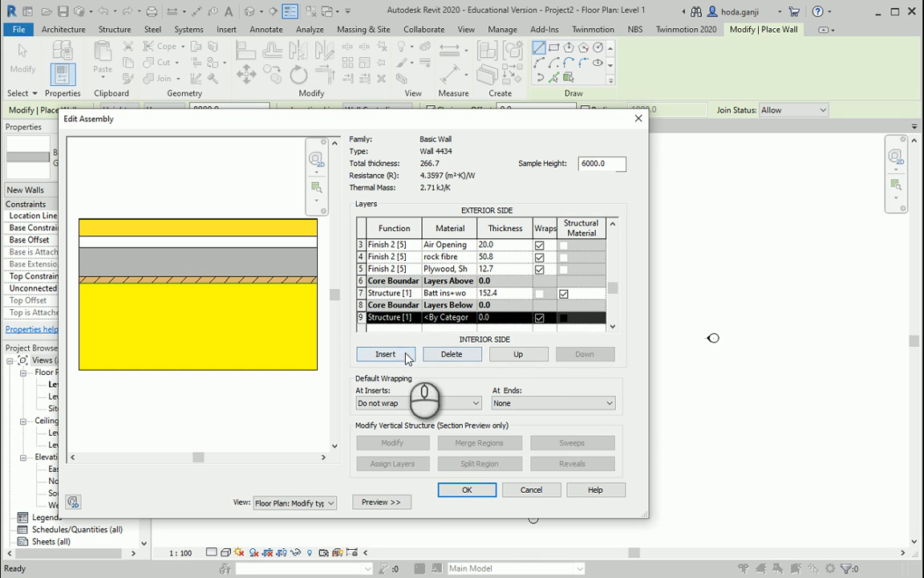
click(385, 354)
click(385, 354)
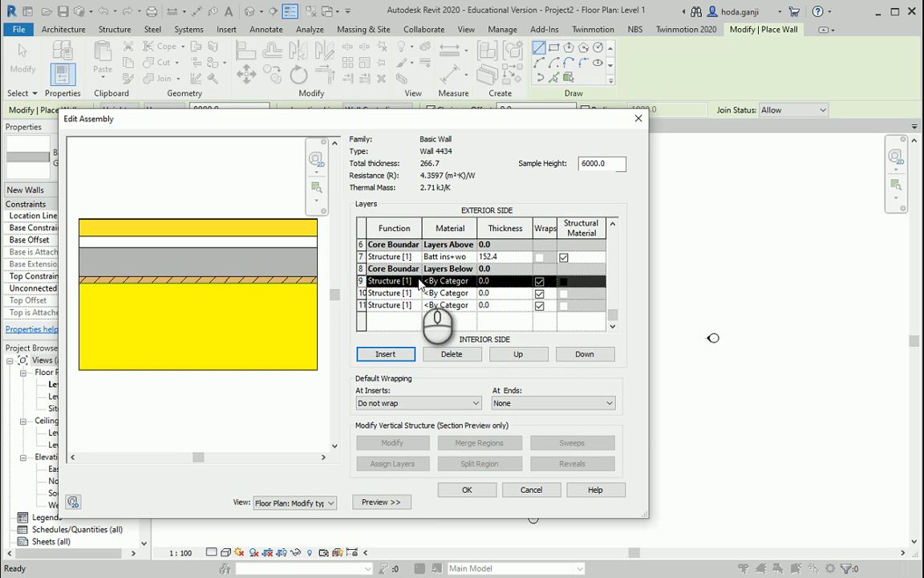
Set the function of the three new interior layers 9, 10 and 11 to Finish 1 [4]
click(401, 280)
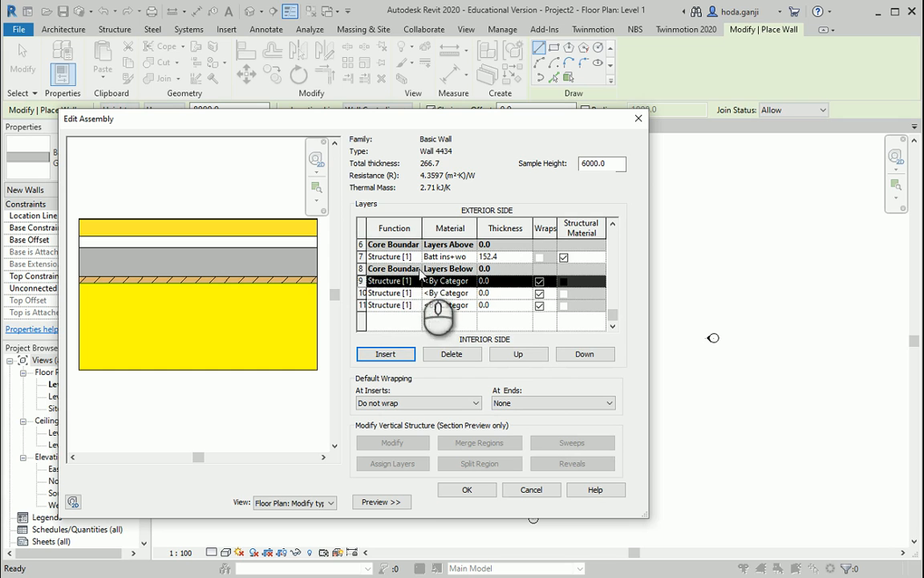
click(416, 282)
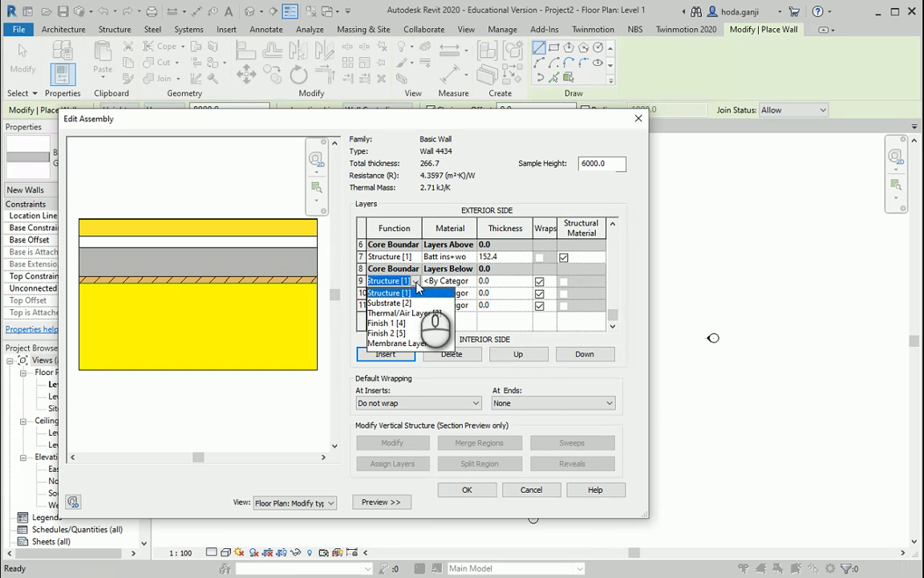
click(389, 323)
click(393, 293)
click(415, 294)
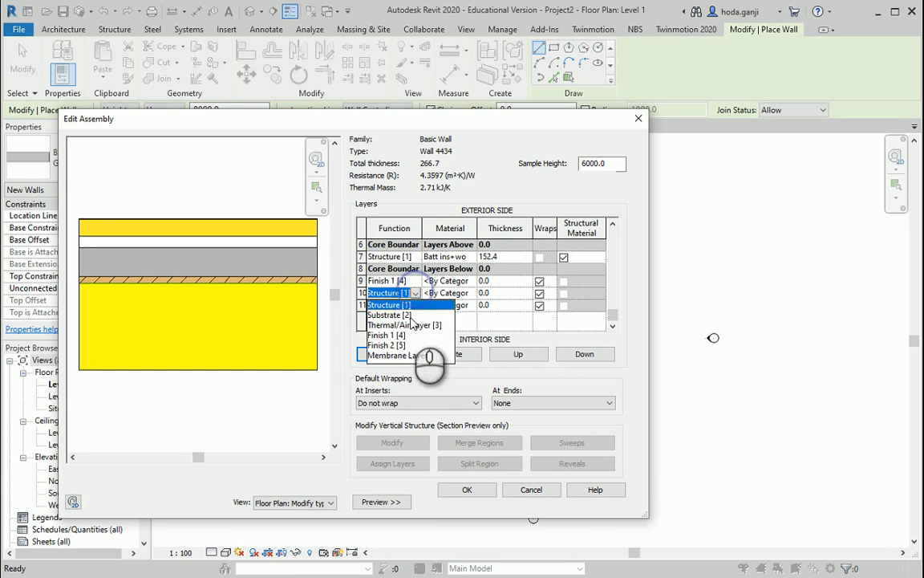
click(387, 335)
click(393, 305)
click(416, 305)
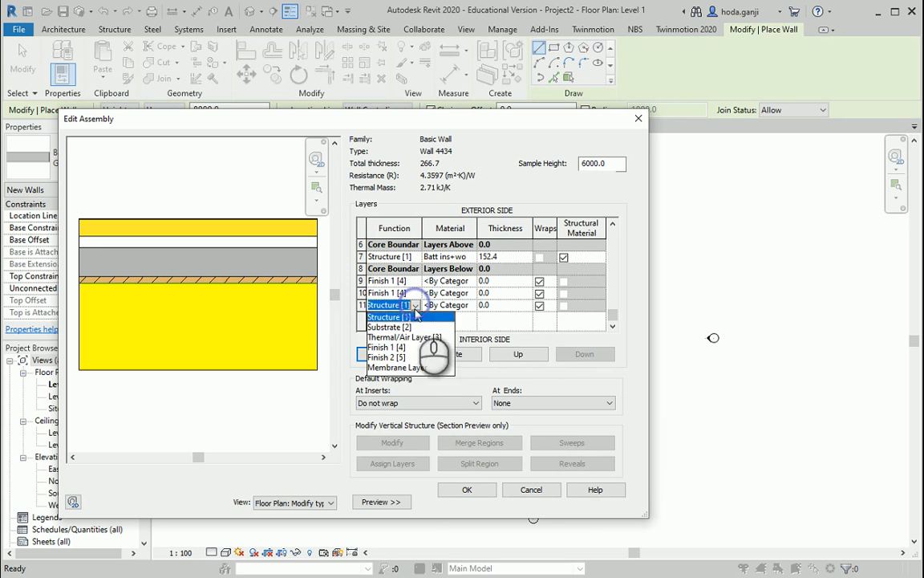
click(393, 347)
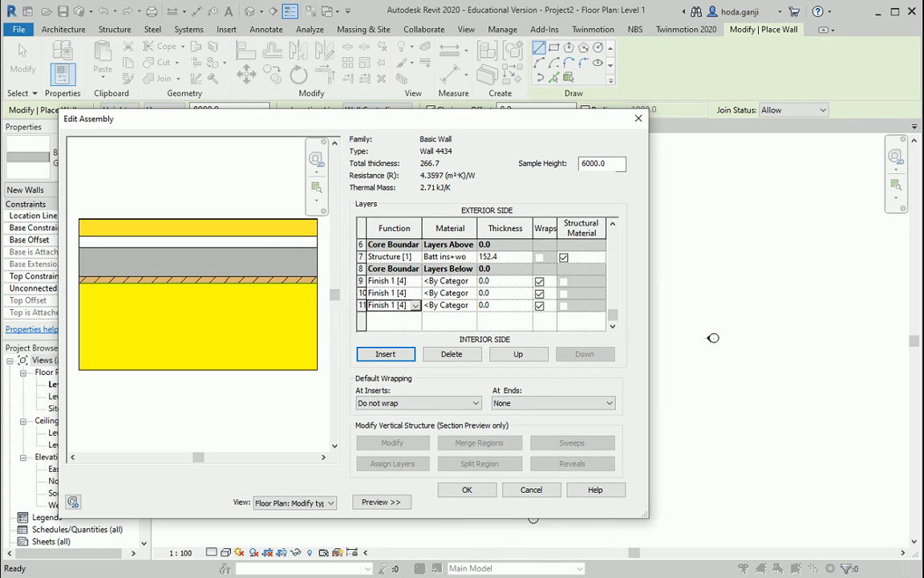
Check the gypsum board entry in Wall.pdf and set the thickness of layer 9 to 12.7 mm in Revit
click(540, 577)
click(498, 577)
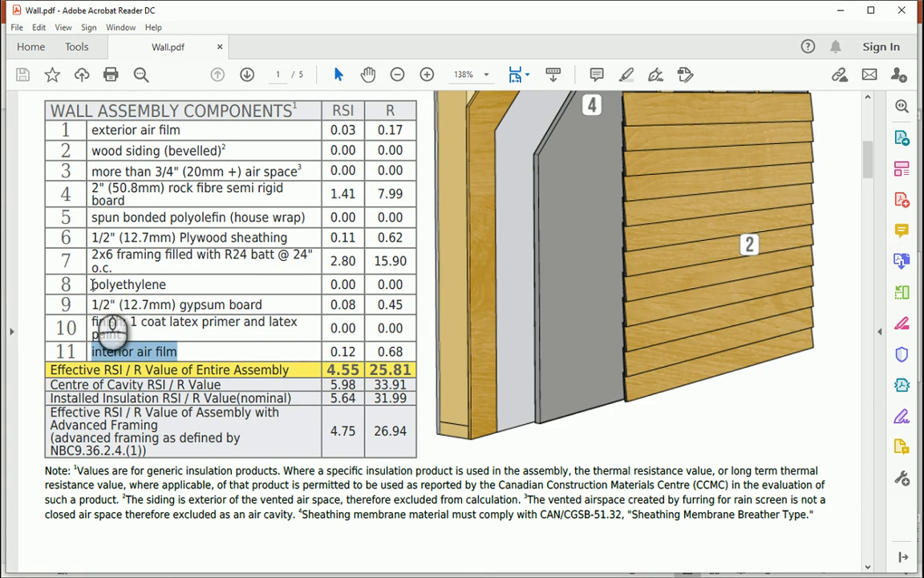
drag(93, 306, 260, 290)
click(252, 295)
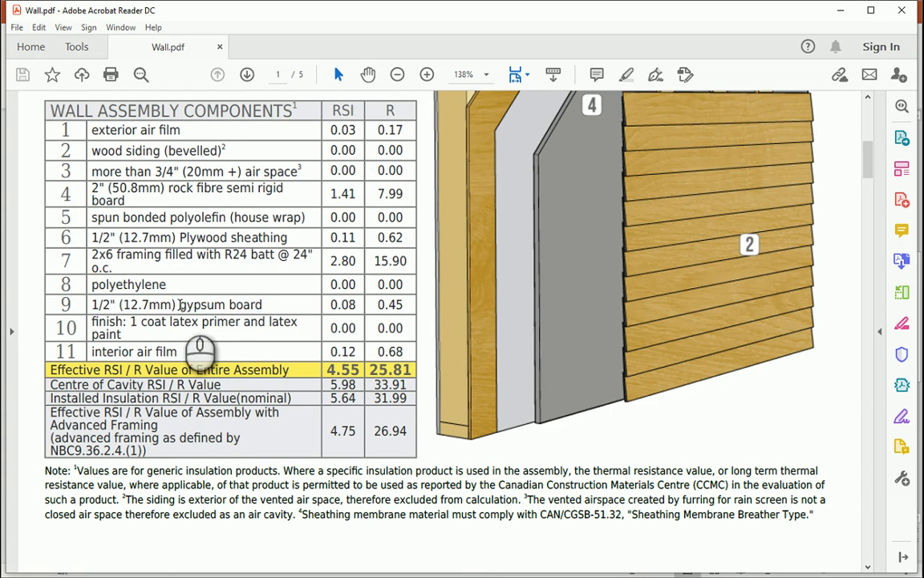
drag(181, 305, 263, 306)
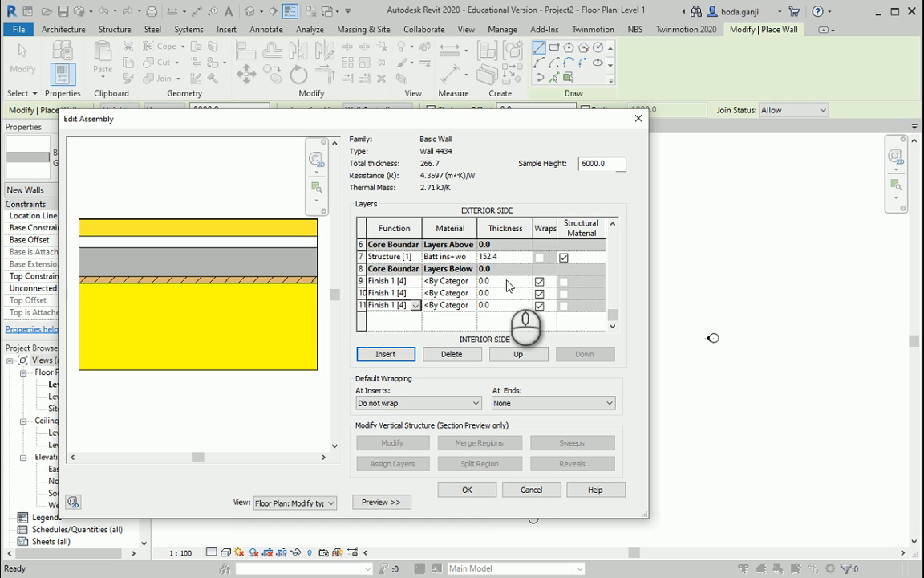
click(504, 282)
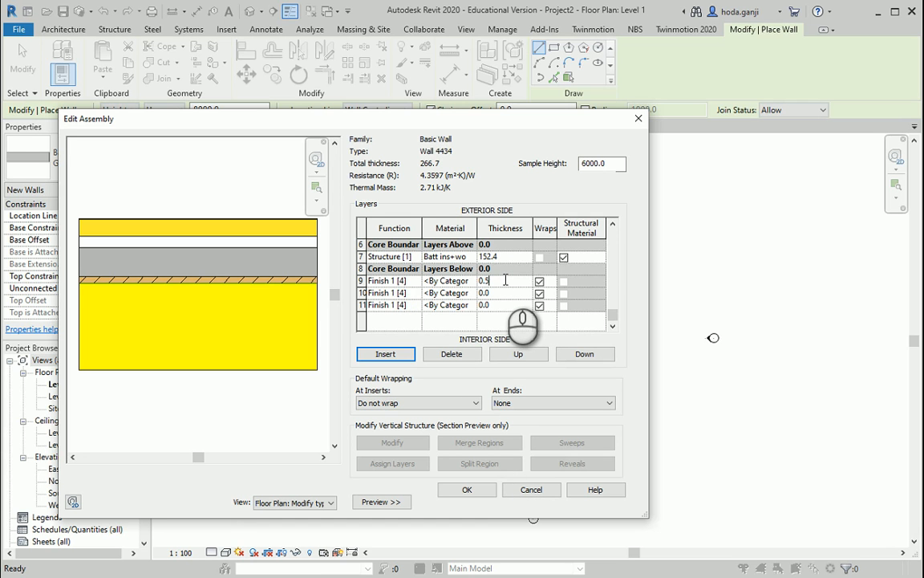
key(Tab)
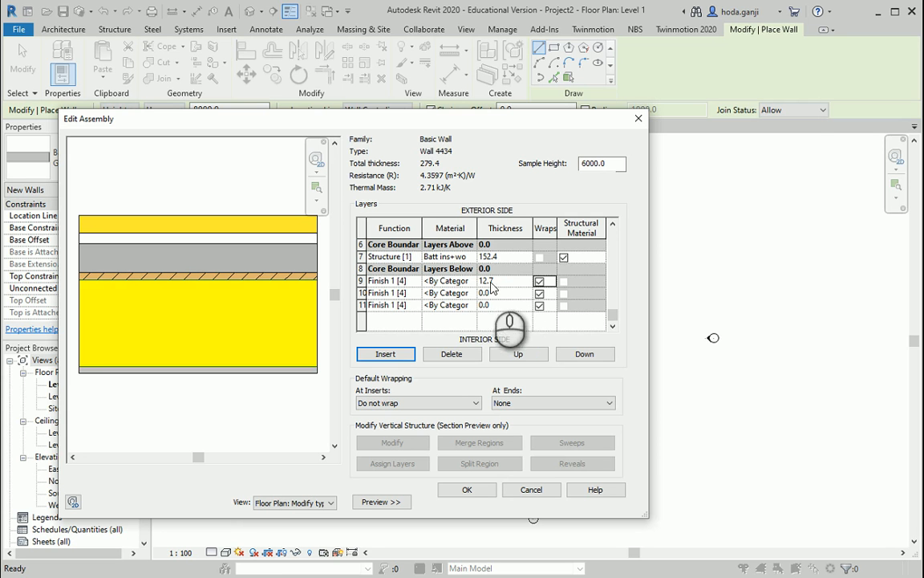
Search the materials for gypsum board, select Gypsum Wall Board for layer 9, and show its thermal properties
click(470, 281)
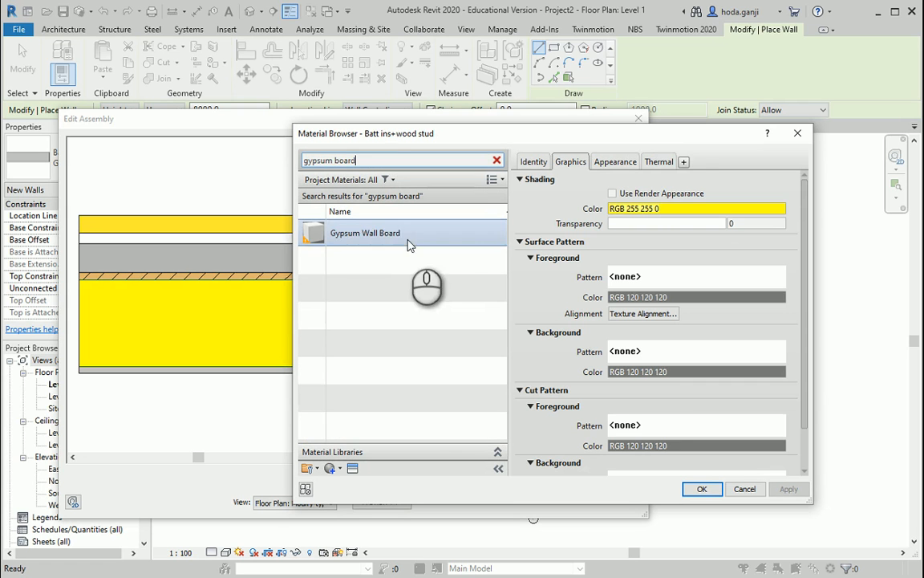
click(407, 234)
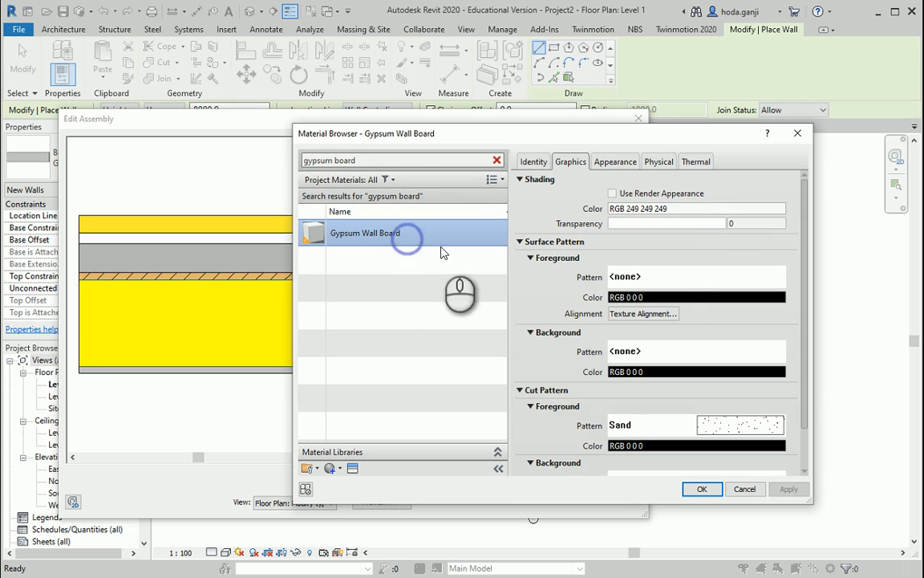
click(695, 162)
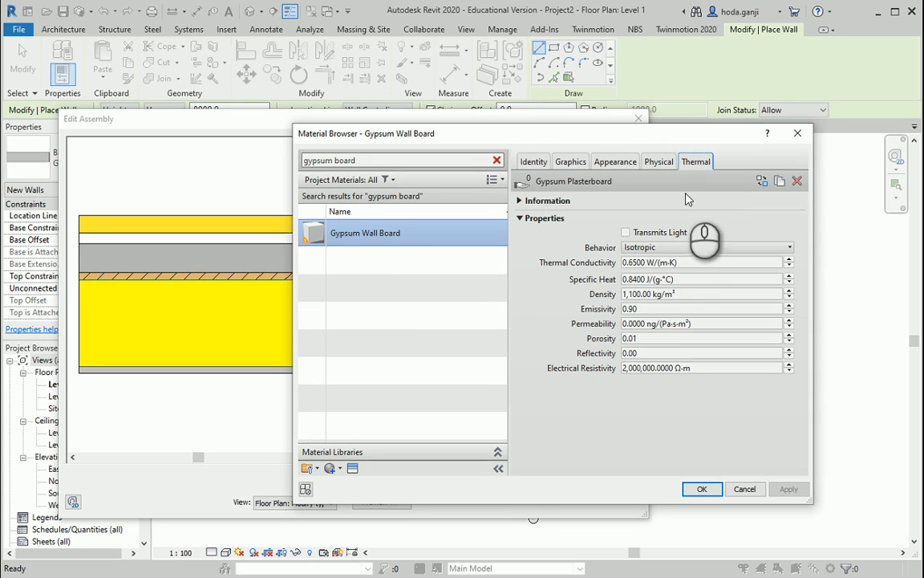
Take the gypsum board conductivity 0.1588 from the PowerPoint slide, set it as Gypsum Wall Board's thermal conductivity in Revit, and assign the material to layer 9
click(631, 265)
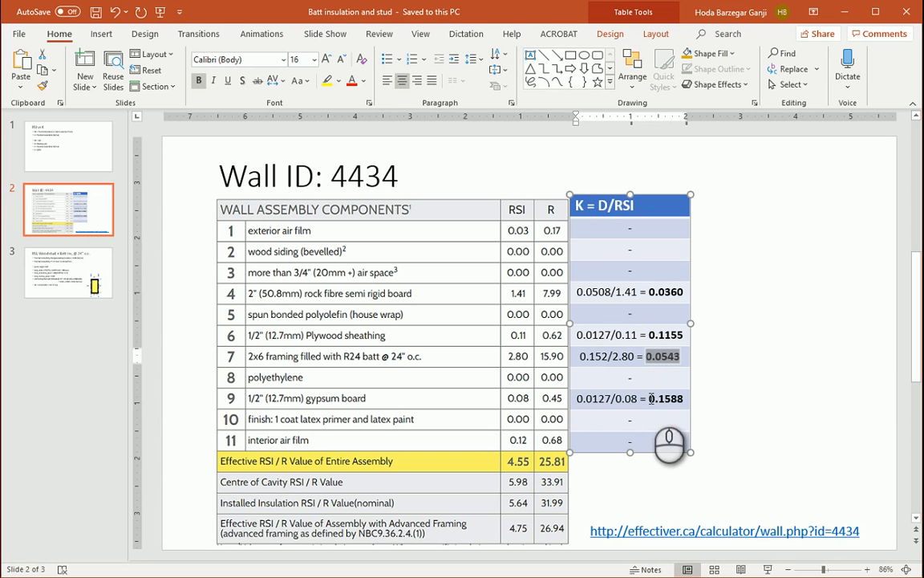
drag(651, 399, 687, 399)
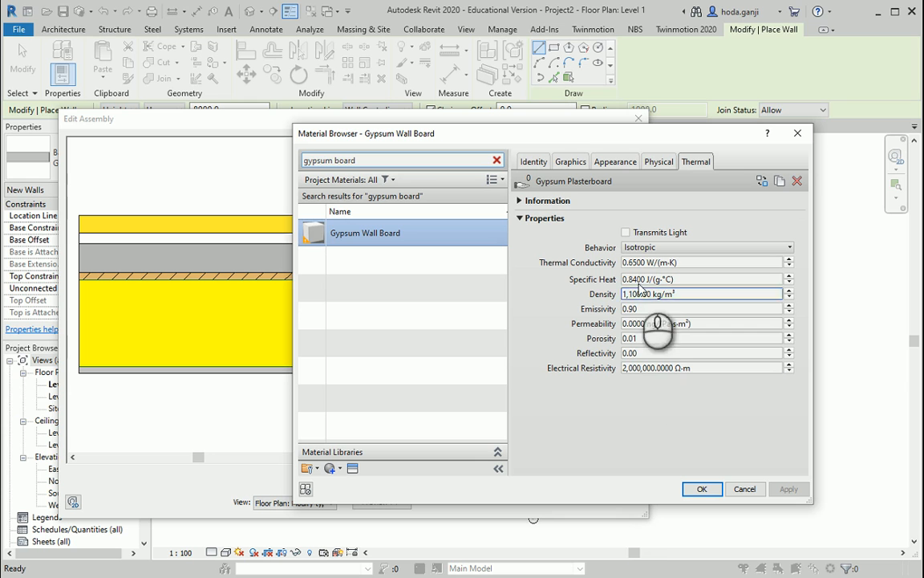
click(646, 262)
drag(622, 261, 610, 257)
text(0.1588)
click(522, 310)
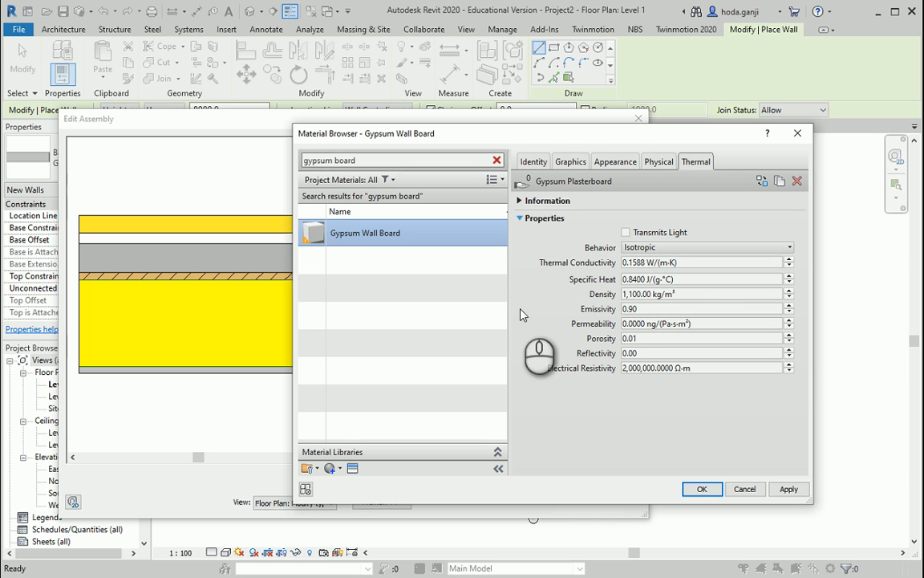
click(704, 492)
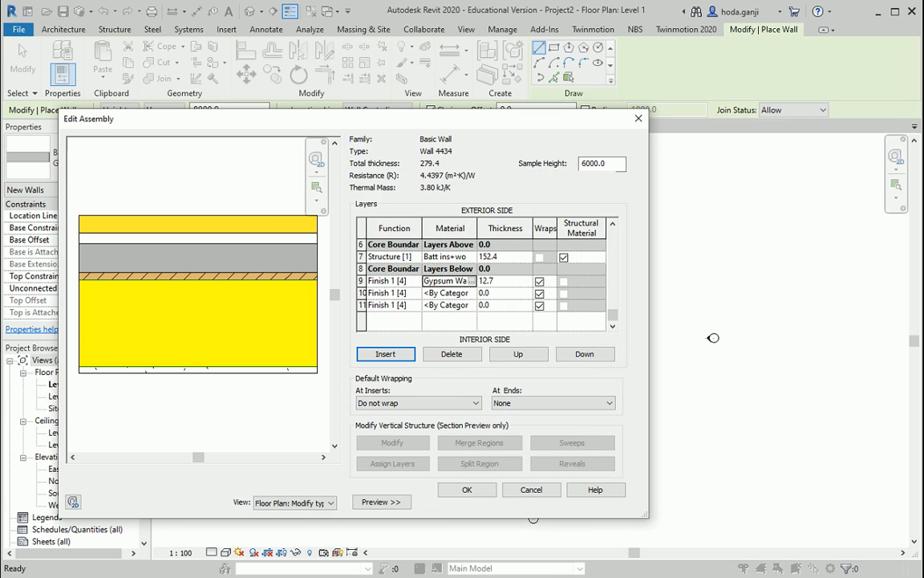
Check component 10, the latex primer and paint finish, on the Effective R Calculator page in Chrome, and return to Revit
click(417, 577)
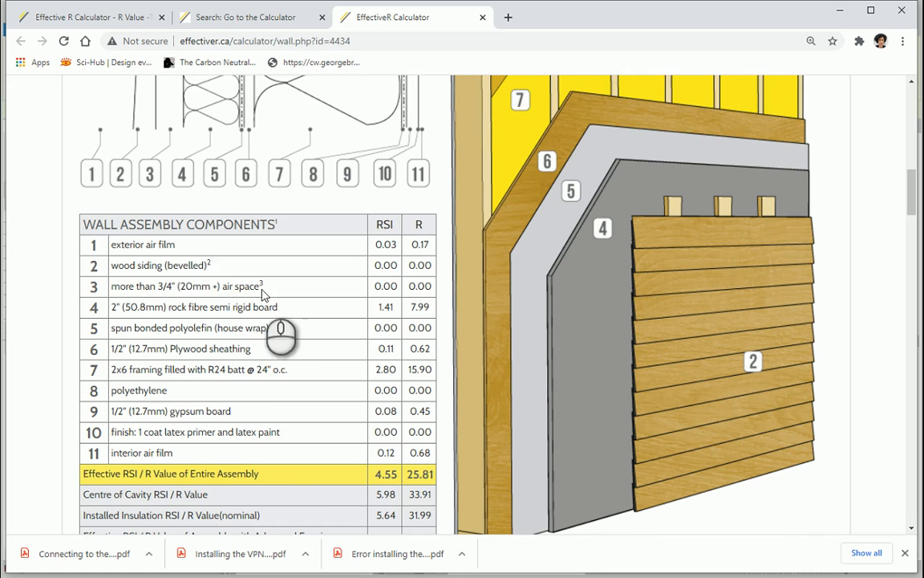
scroll(230, 286, down, 1)
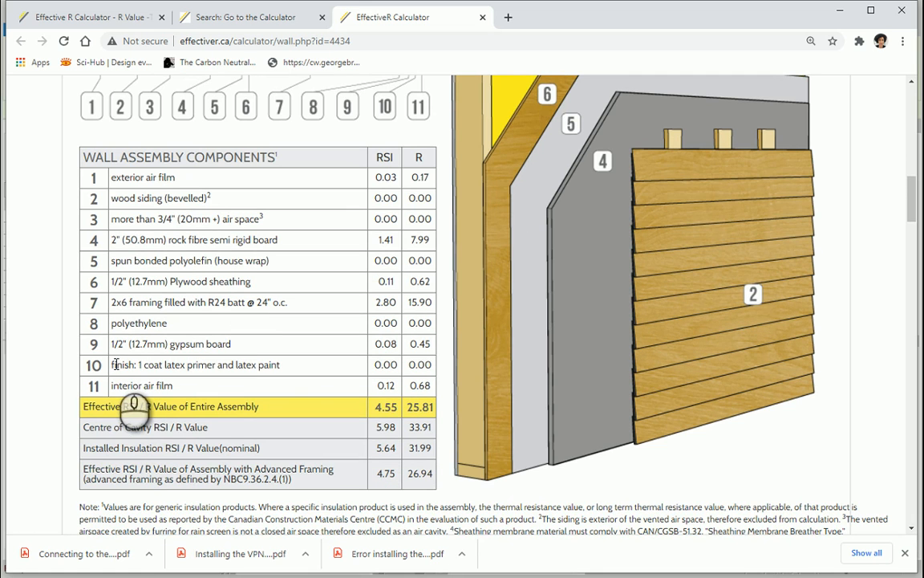
drag(114, 364, 299, 373)
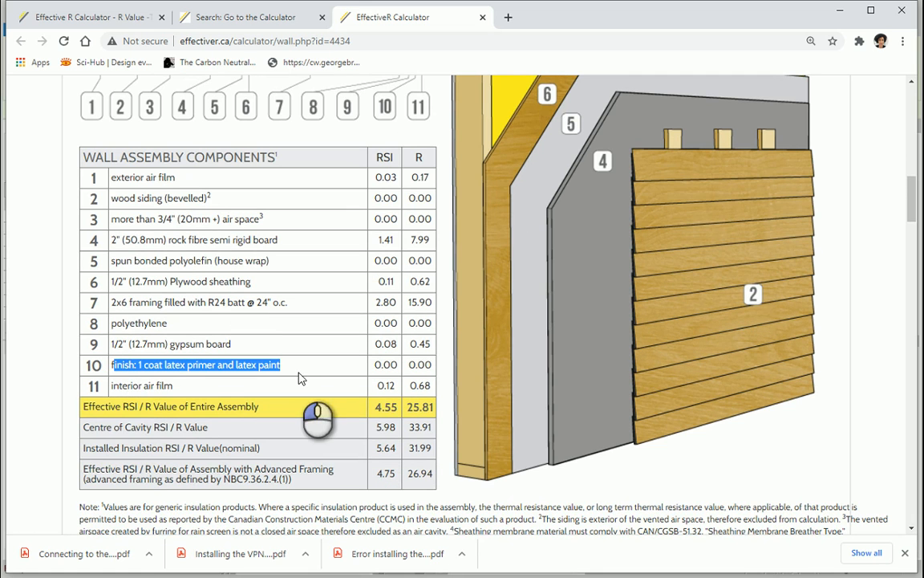
key(alt+Tab)
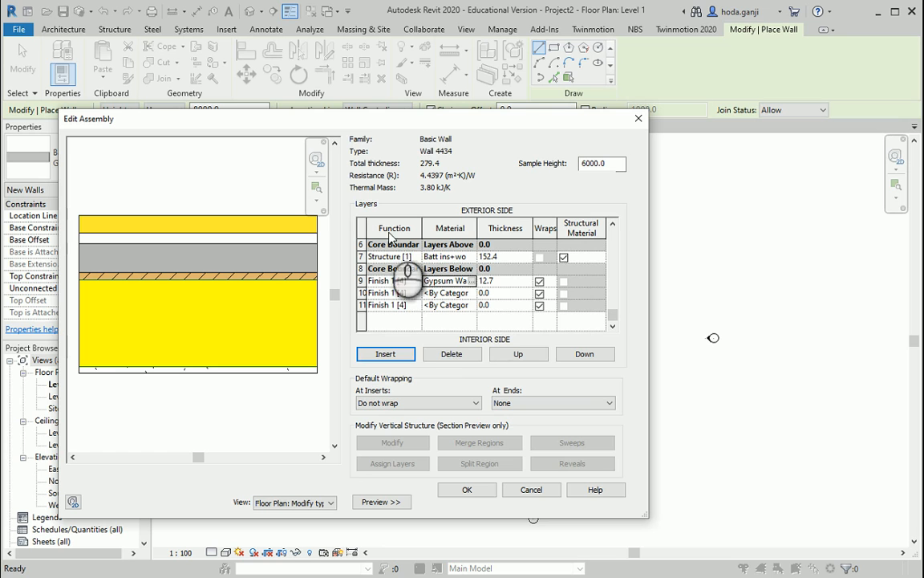
Search the materials for paint and assign Clad - White to layer 10
click(470, 295)
click(472, 294)
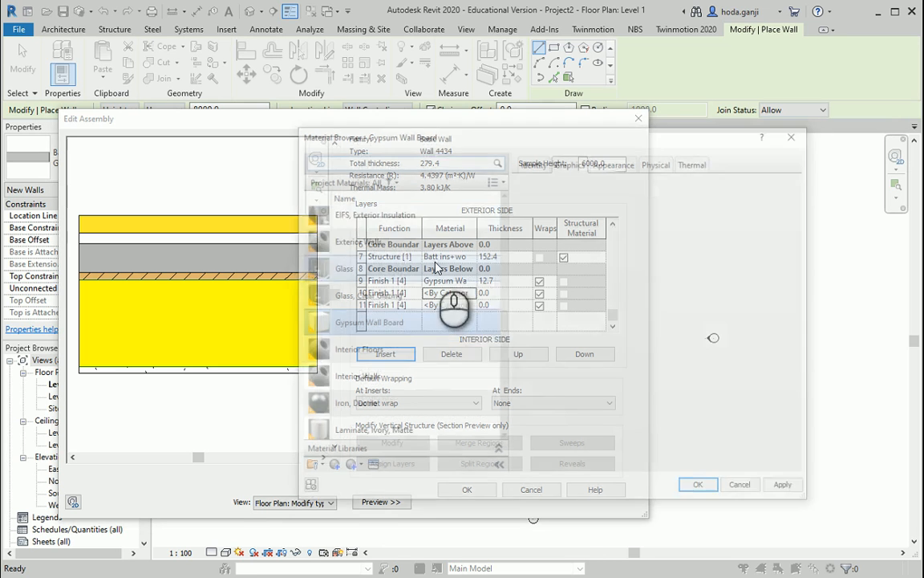
click(364, 159)
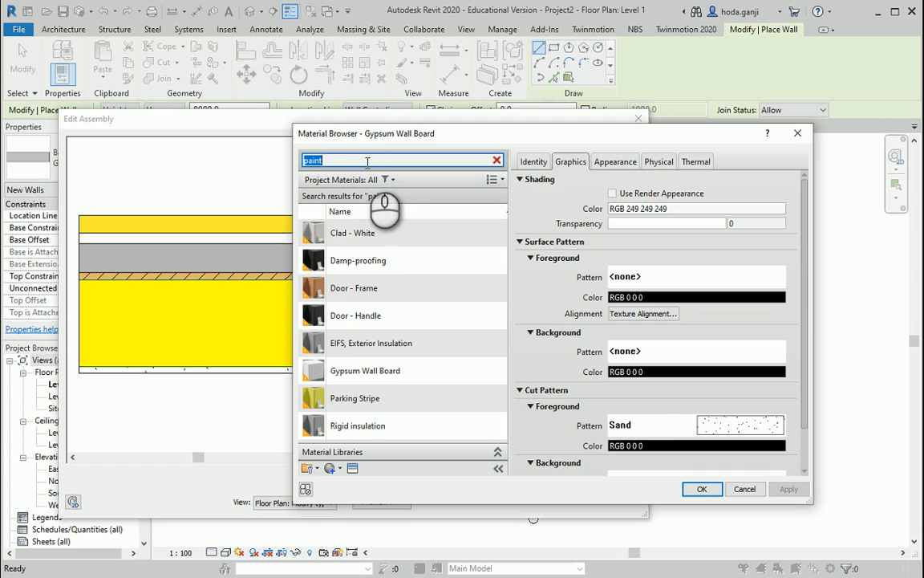
click(402, 232)
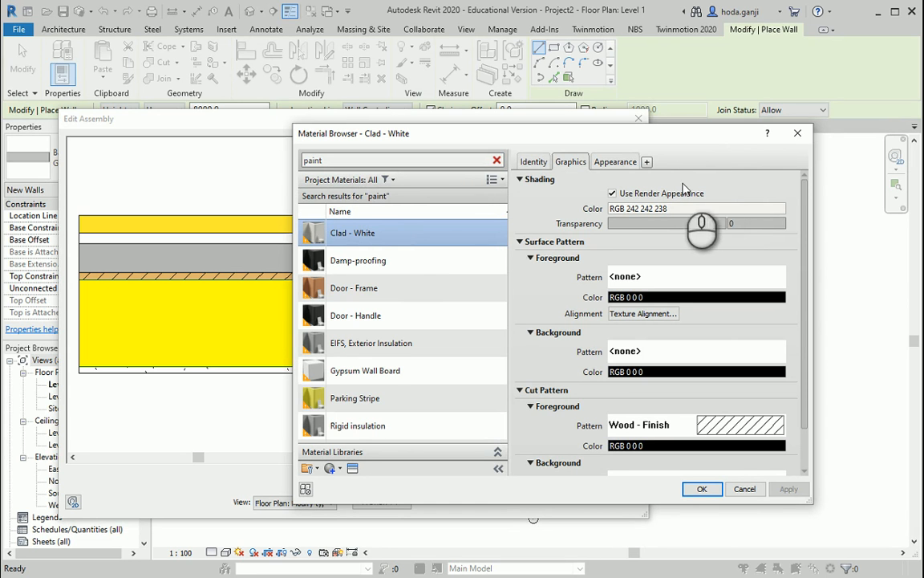
click(705, 490)
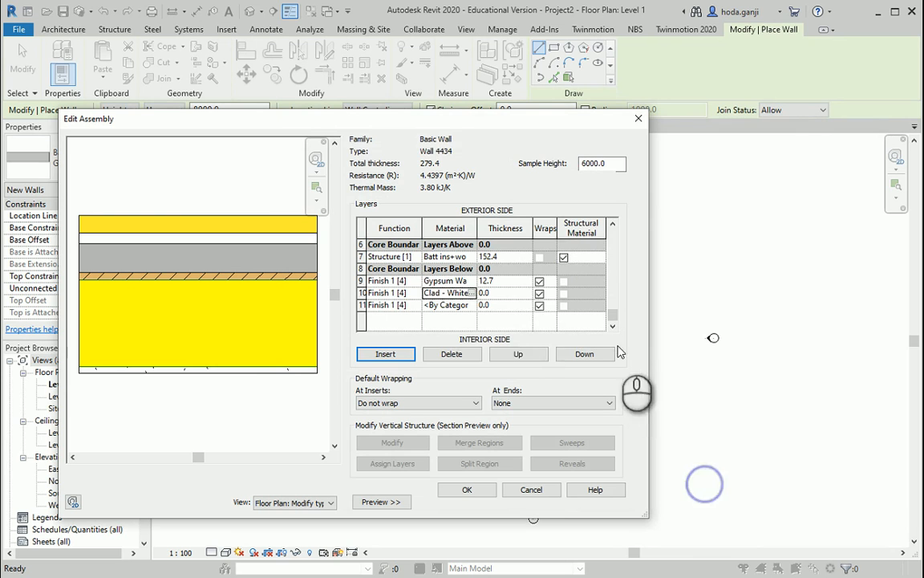
Try a thickness of 20 mm for the Clad - White layer 10, and set it to 10 mm instead
click(509, 292)
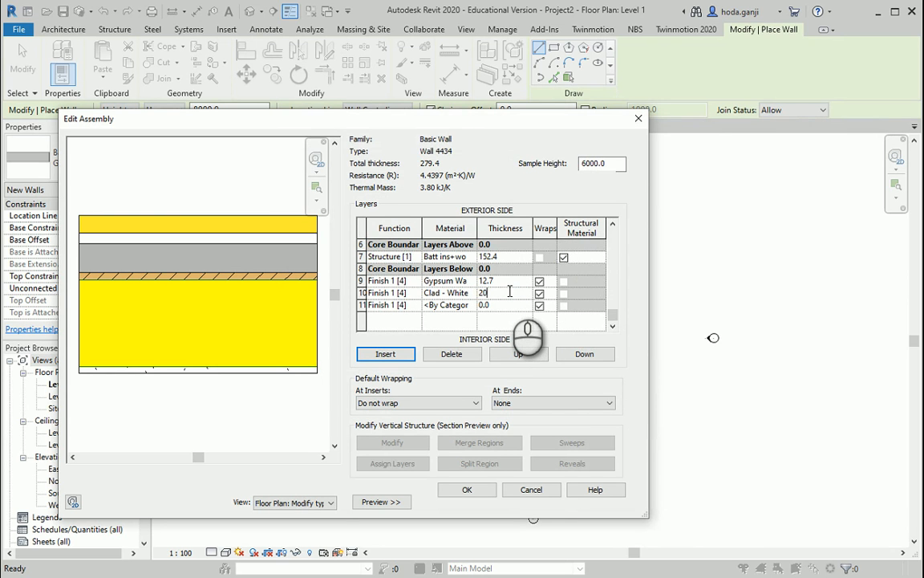
key(Tab)
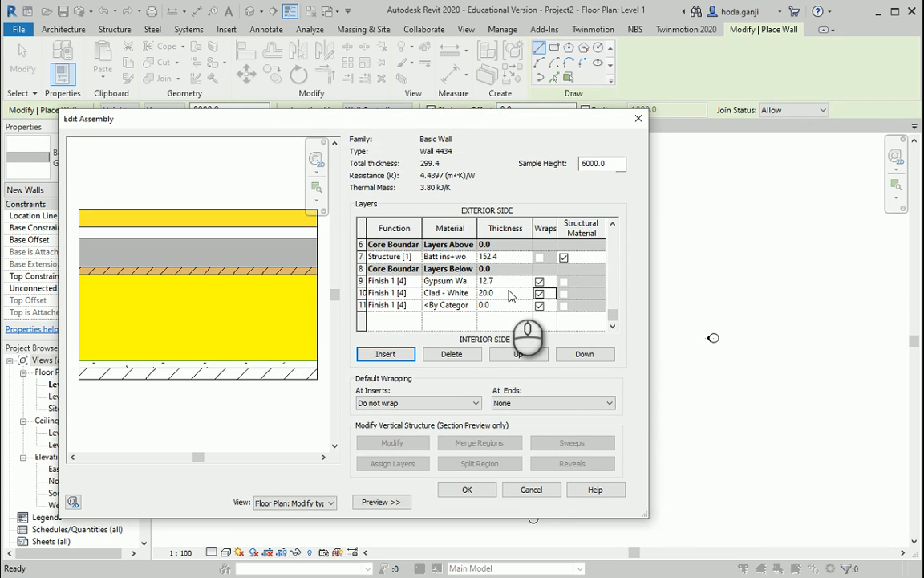
click(510, 292)
text(10)
key(Tab)
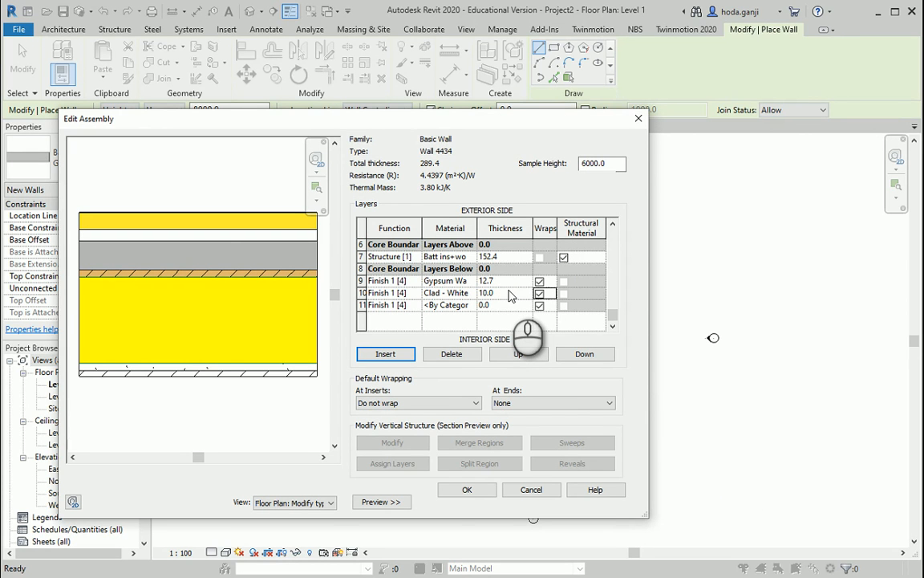
Check the interior air film entry for component 11 in Wall.pdf in Acrobat Reader, and return to Revit
click(486, 577)
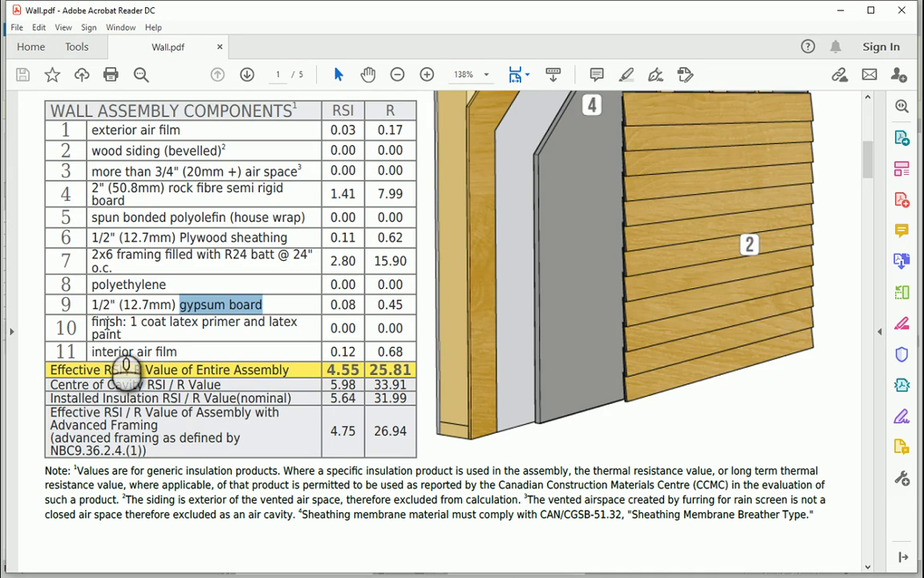
drag(93, 352, 177, 353)
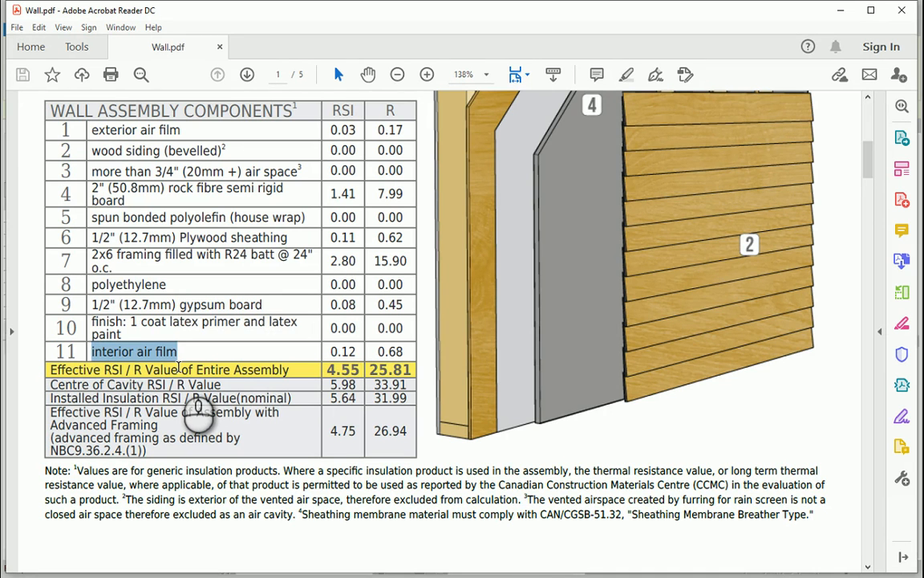
click(526, 576)
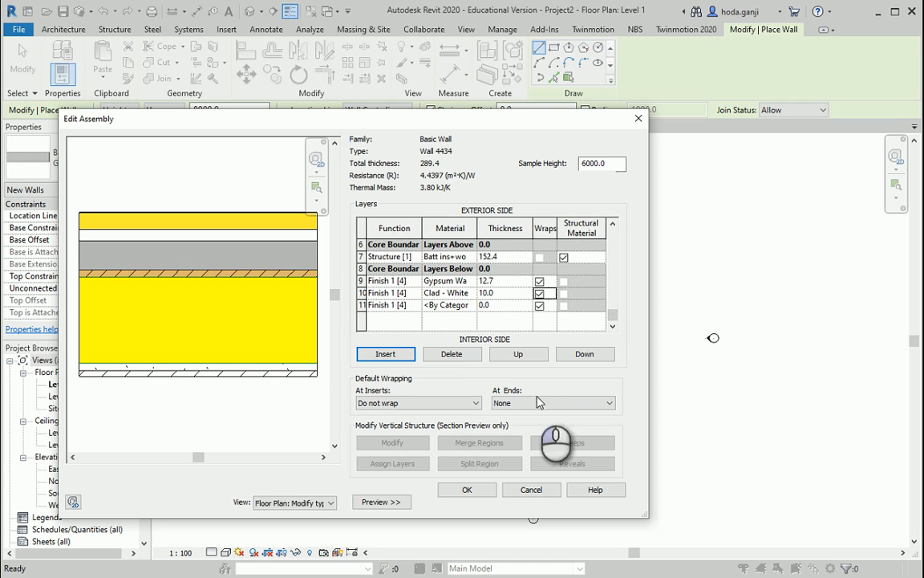
Search the materials for air, view the thermal properties of Air, and assign it to layer 11
click(470, 307)
click(445, 293)
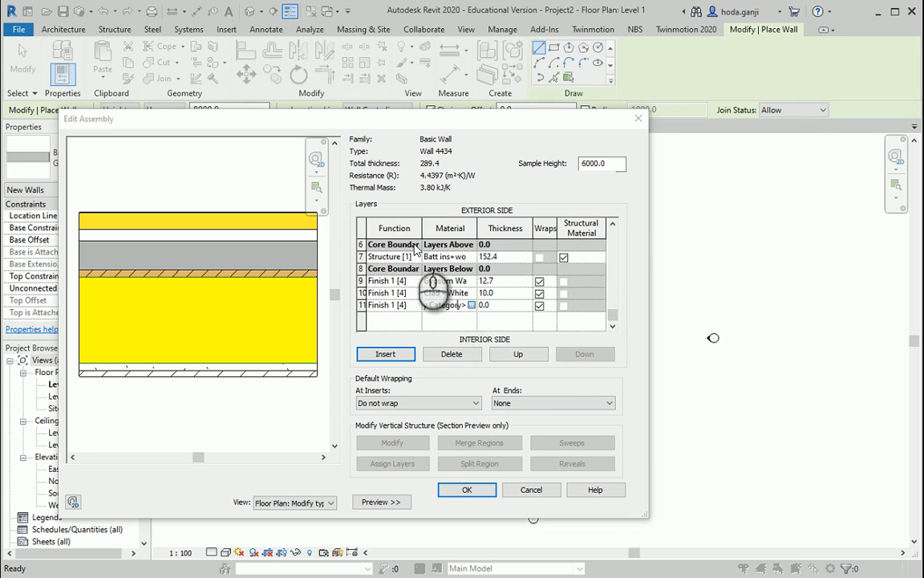
click(474, 293)
click(393, 157)
text(a)
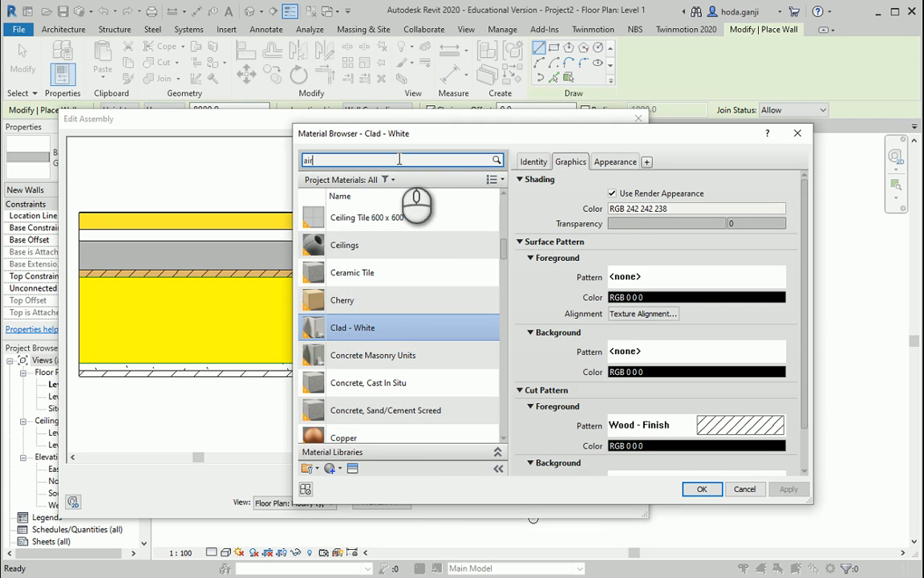
text(ir)
click(415, 232)
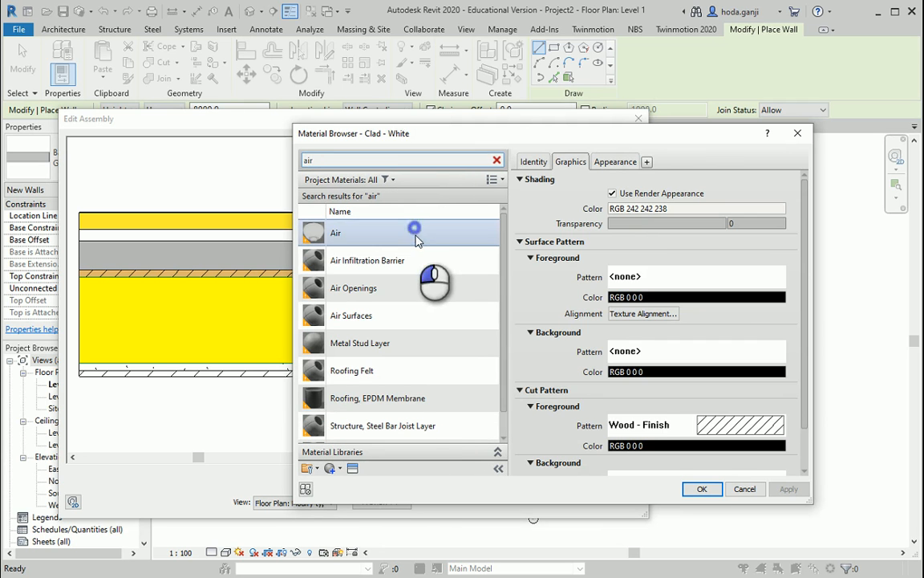
click(696, 161)
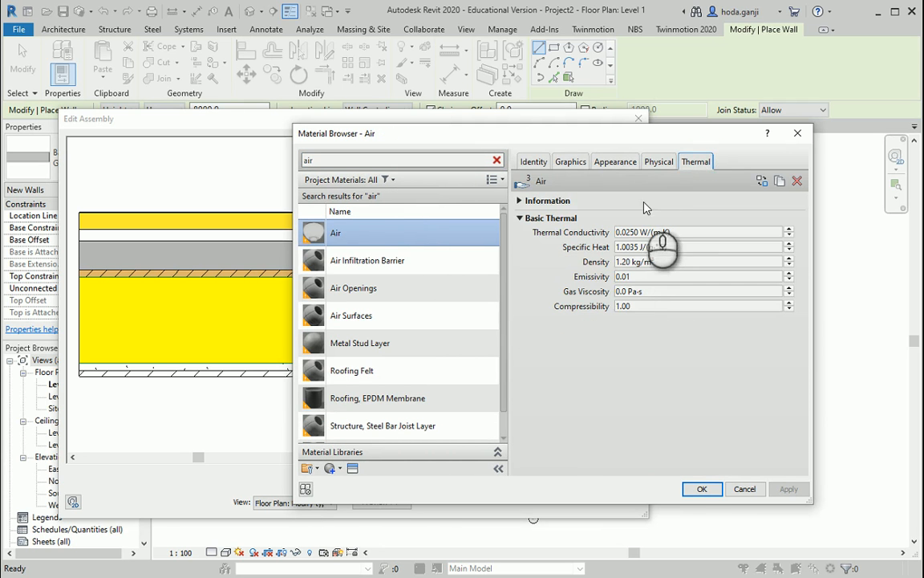
click(702, 488)
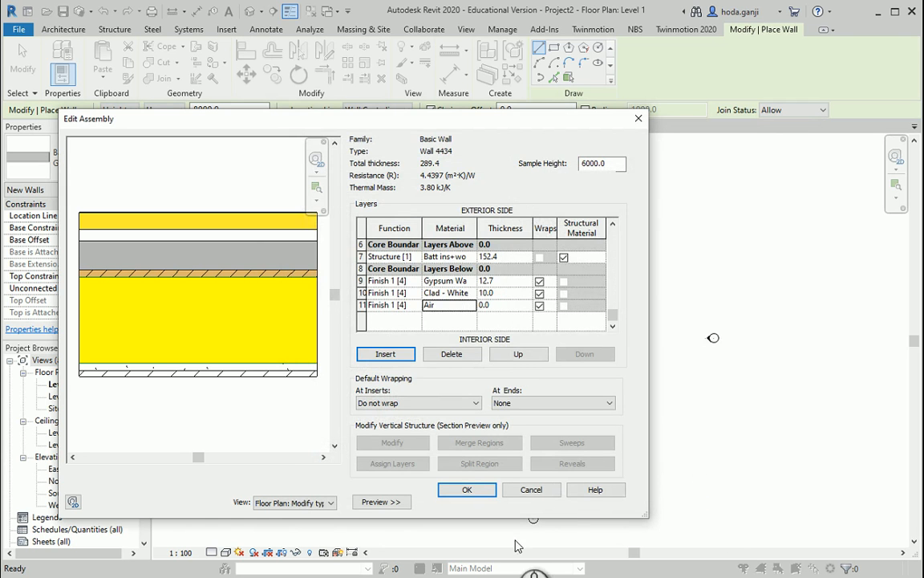
Compare with the exterior Air layer 1 and set the thickness of the interior Air layer 11 to 3 mm
click(497, 574)
scroll(325, 329, up, 1)
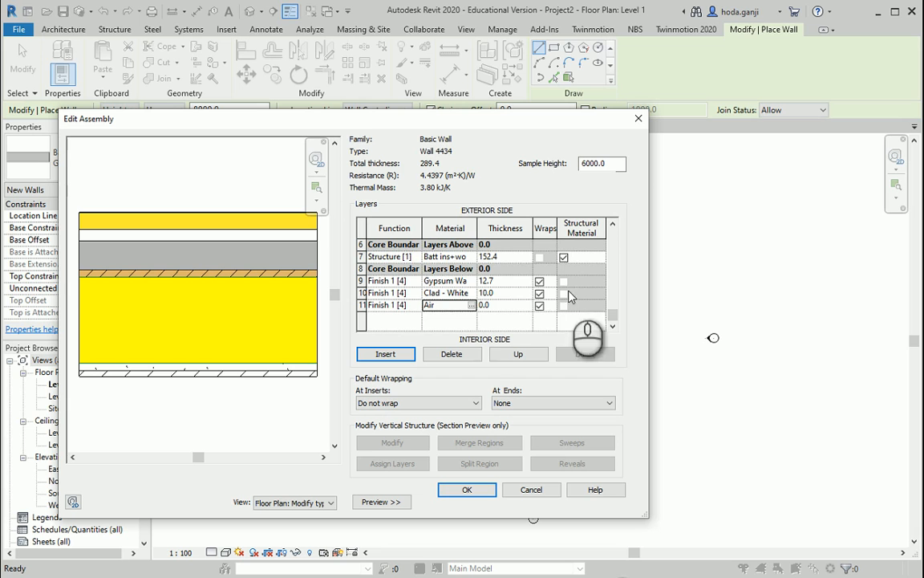
click(471, 306)
scroll(471, 309, up, 3)
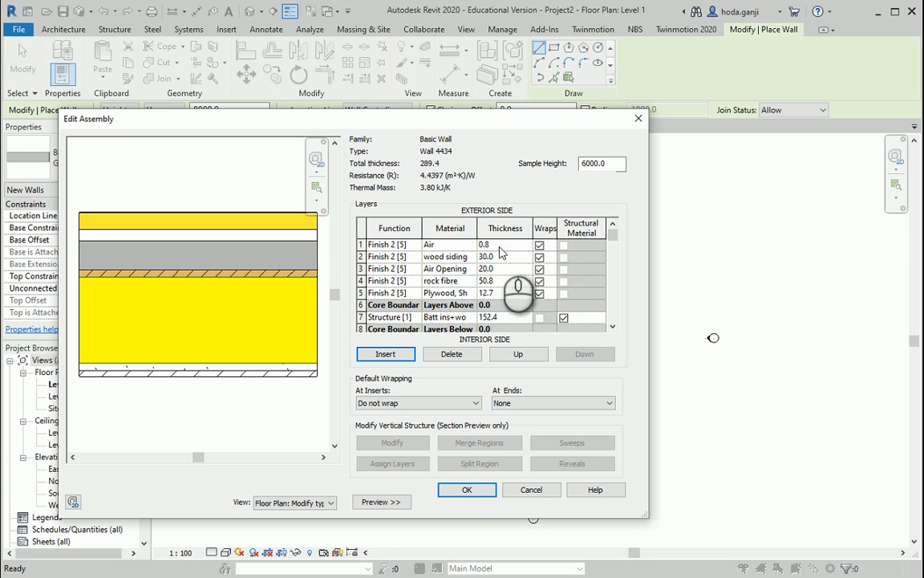
scroll(489, 248, down, 3)
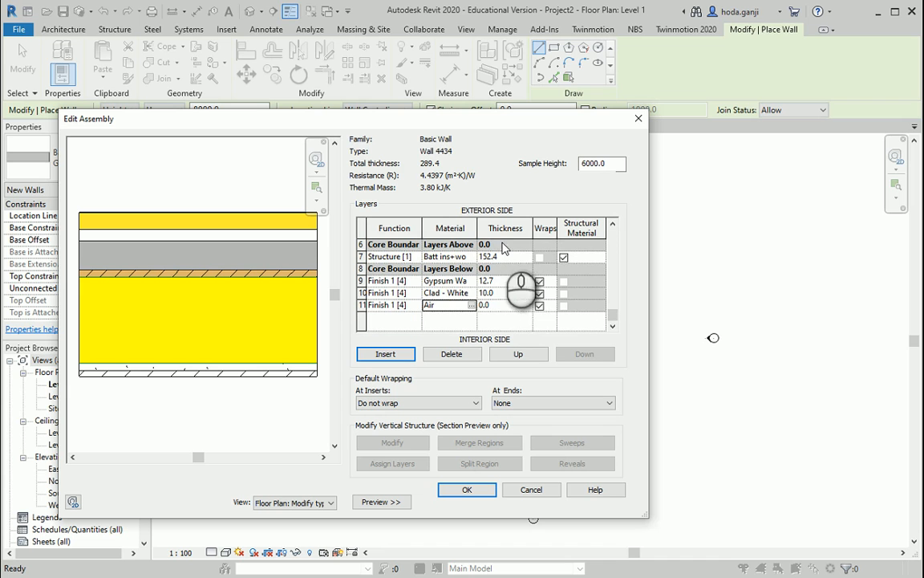
click(507, 305)
text(3)
key(Tab)
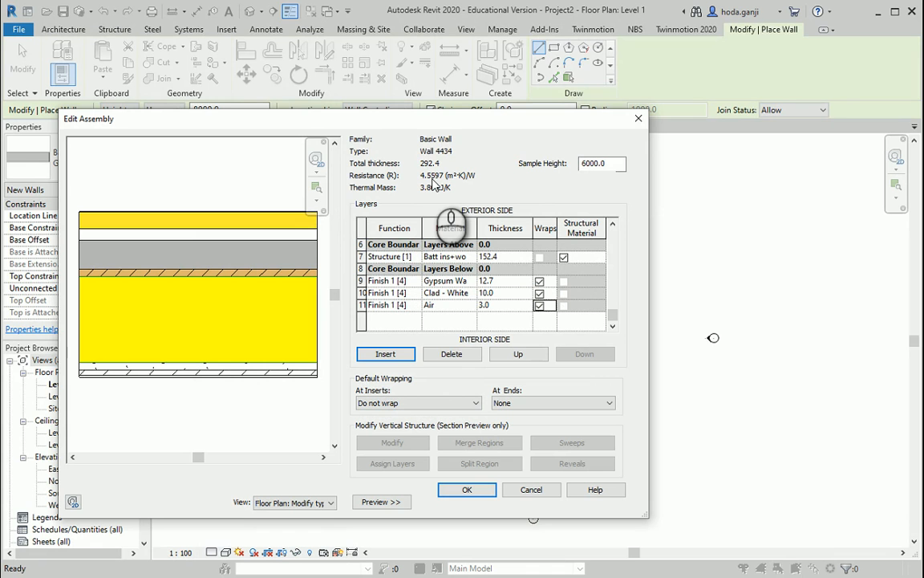
Review the materials and thicknesses of all layers of Wall 4434 and try to accept the assembly
scroll(460, 299, up, 3)
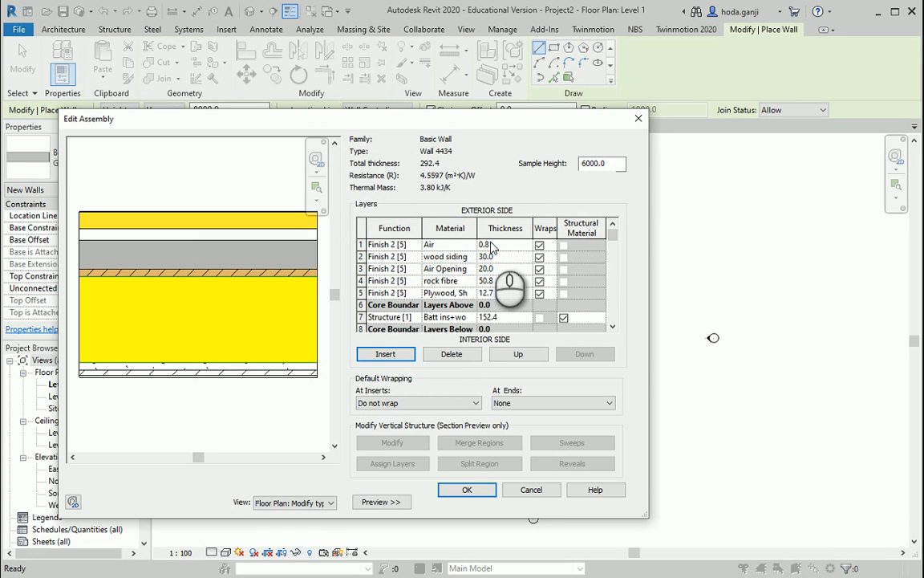
scroll(506, 285, down, 3)
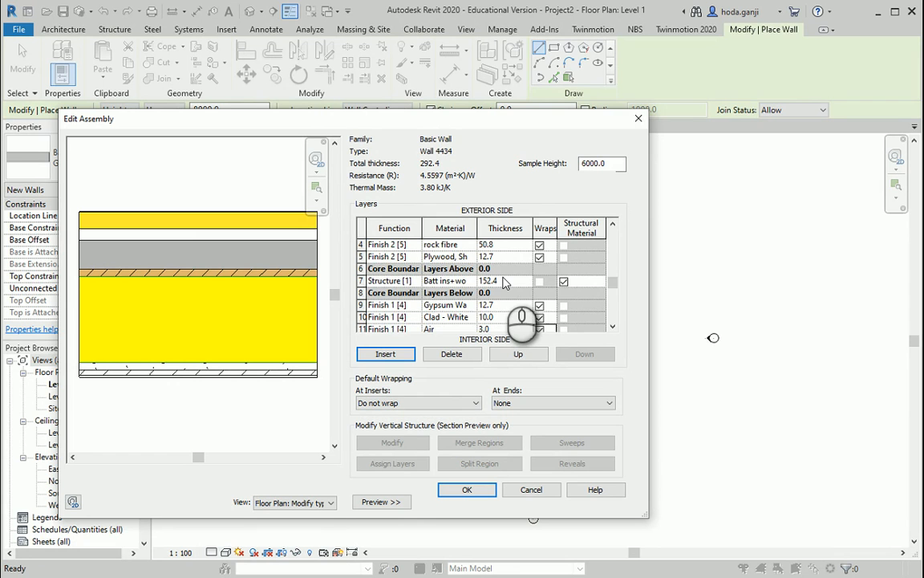
scroll(506, 283, up, 3)
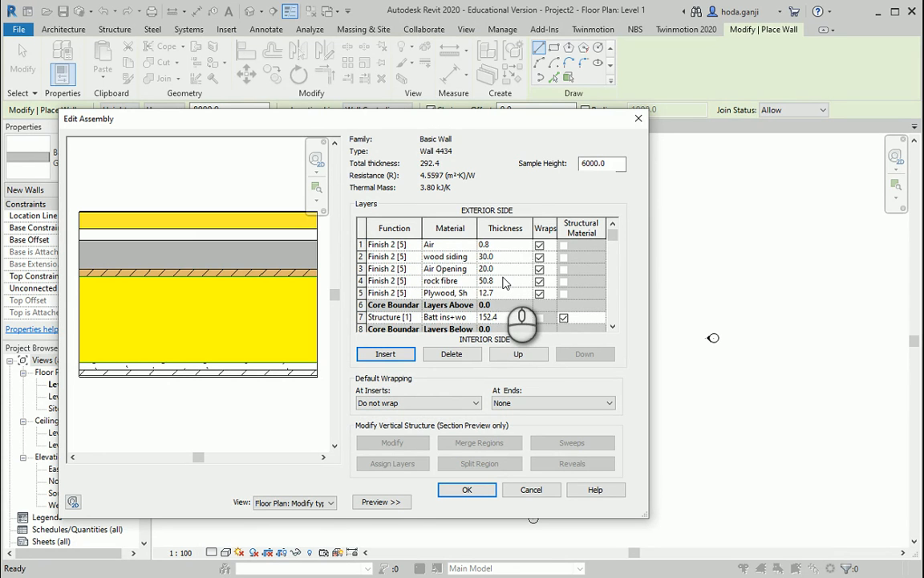
scroll(504, 282, down, 3)
scroll(514, 301, up, 3)
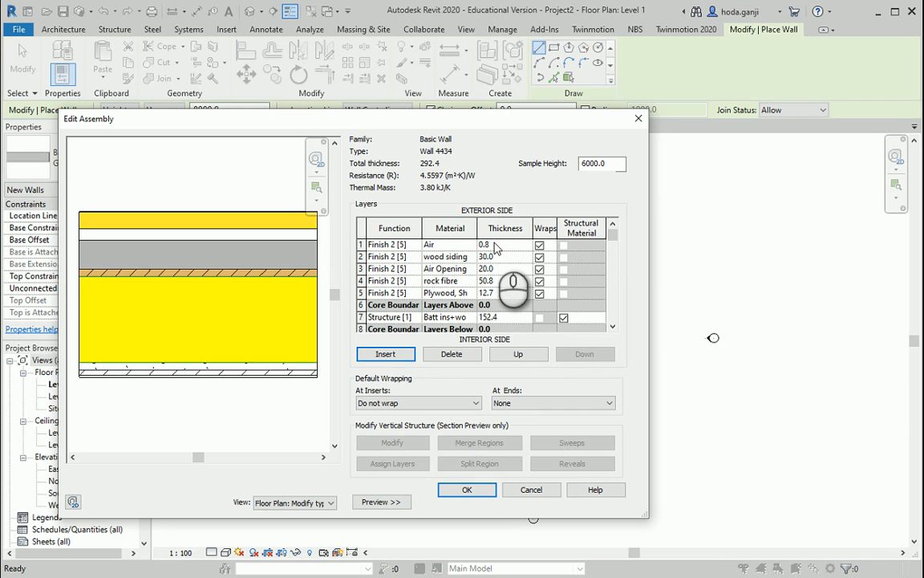
scroll(508, 262, down, 2)
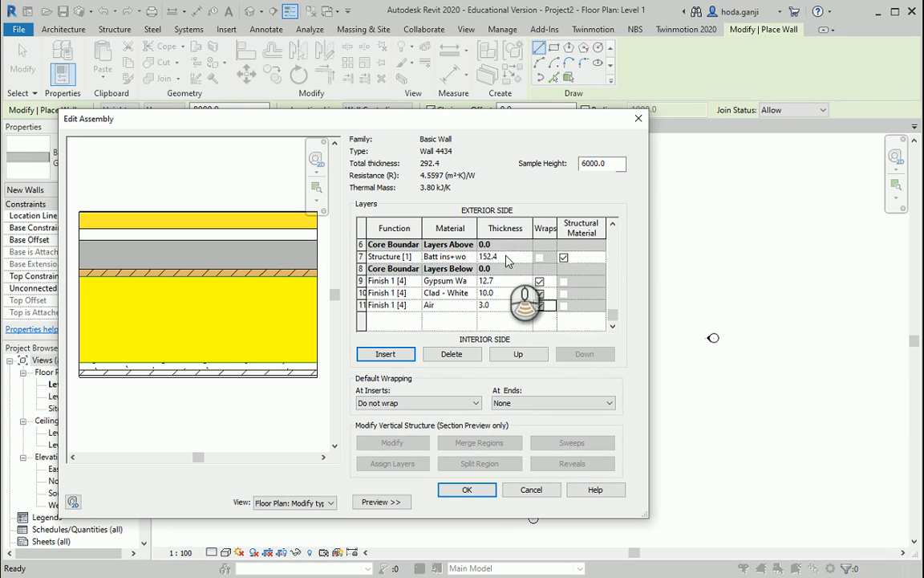
scroll(507, 261, up, 2)
click(467, 490)
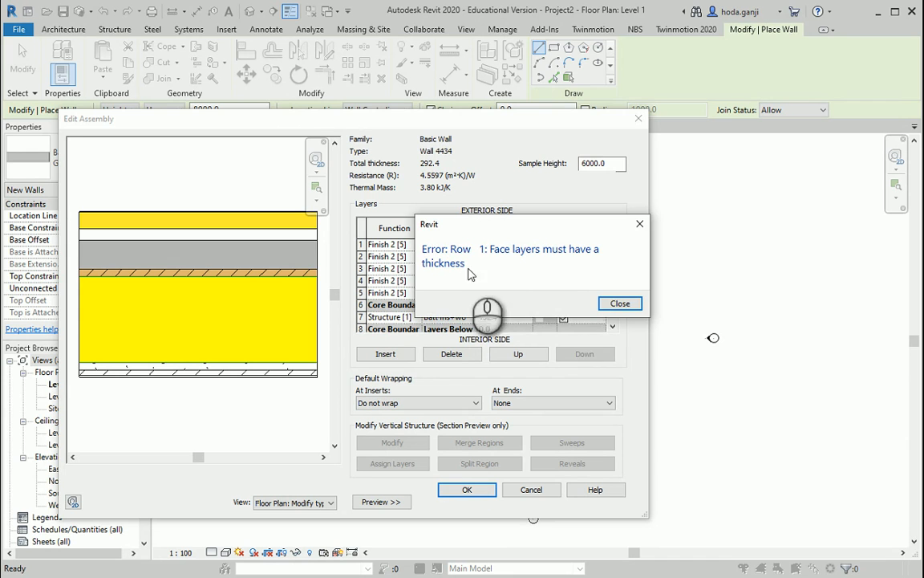
click(619, 303)
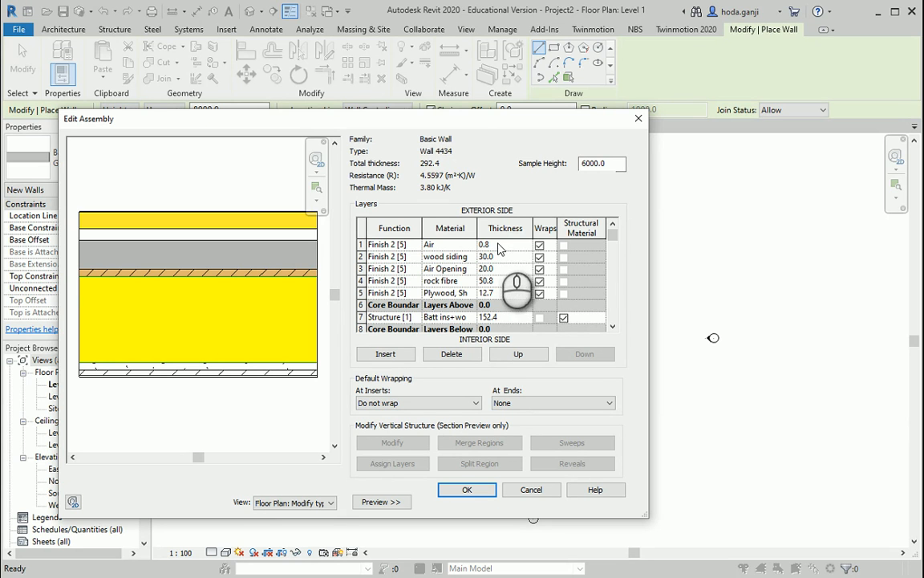
Set the thickness of the exterior Air layer 1 to 1.0 mm
click(497, 244)
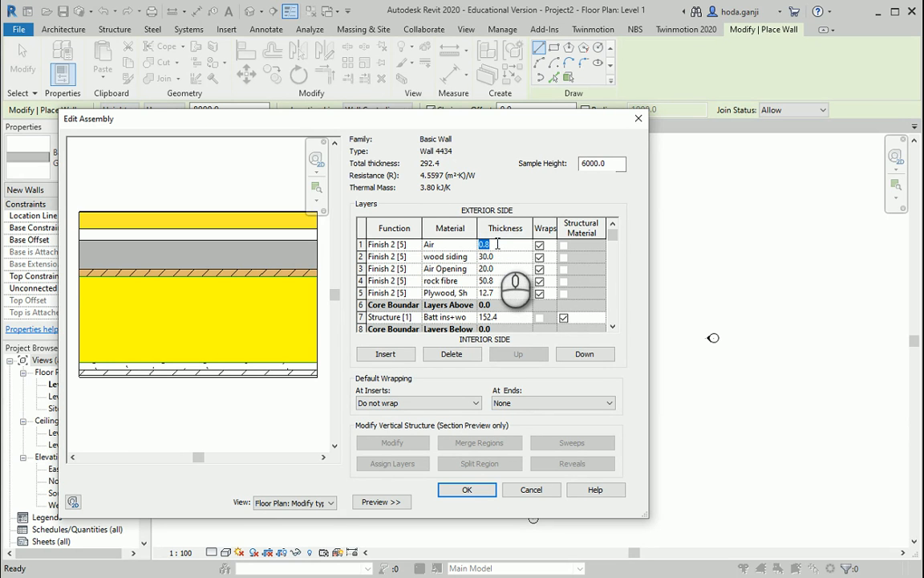
text(1.0)
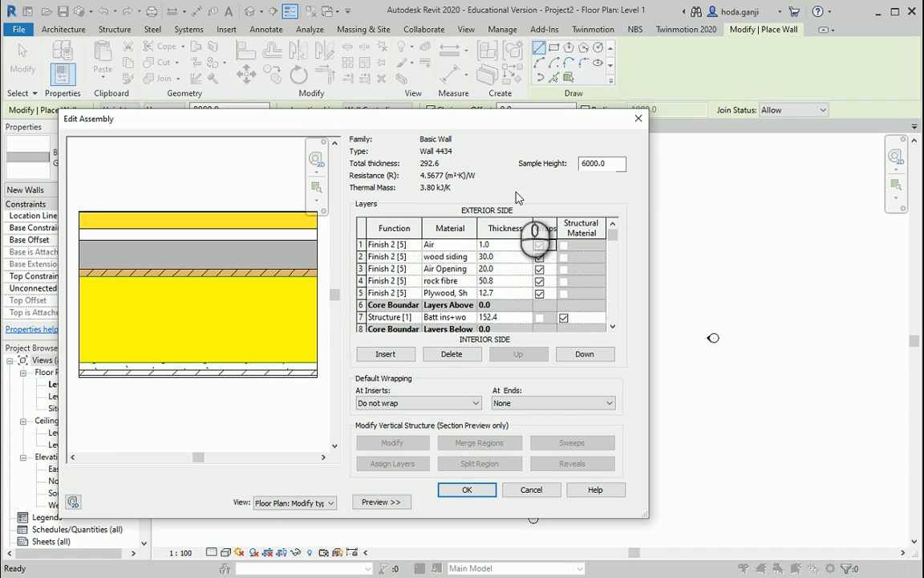
click(518, 195)
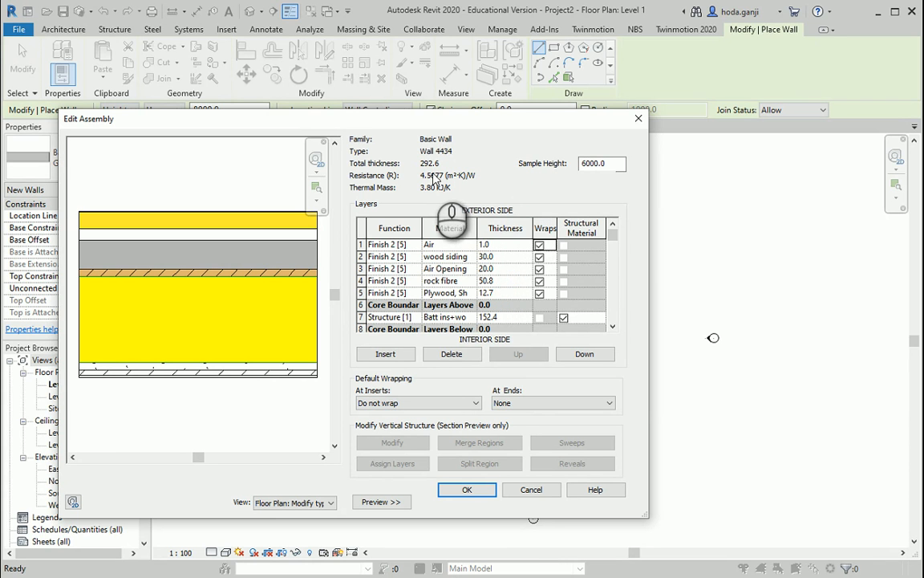
Reduce the thickness of the interior Air layer 11 to 2.8 mm and further to 2.6 mm
scroll(542, 292, down, 2)
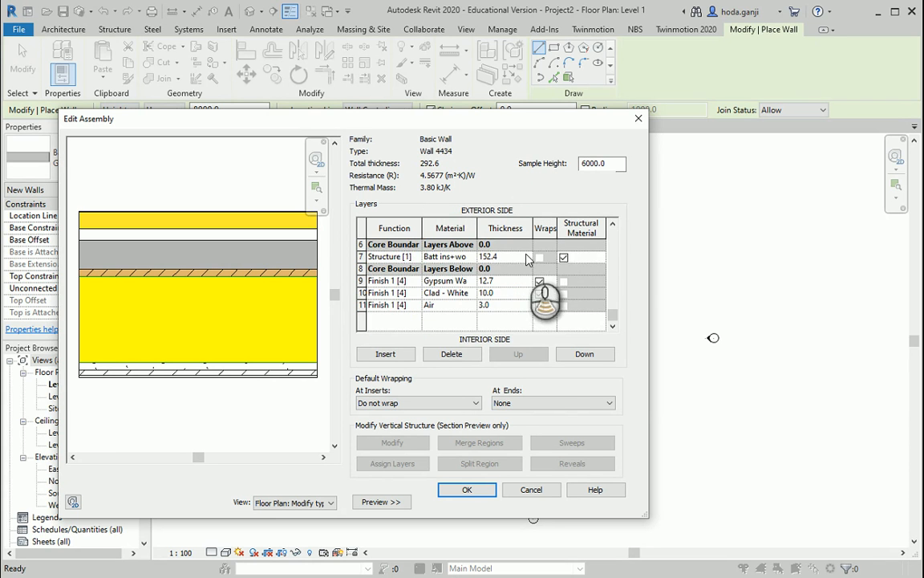
click(512, 305)
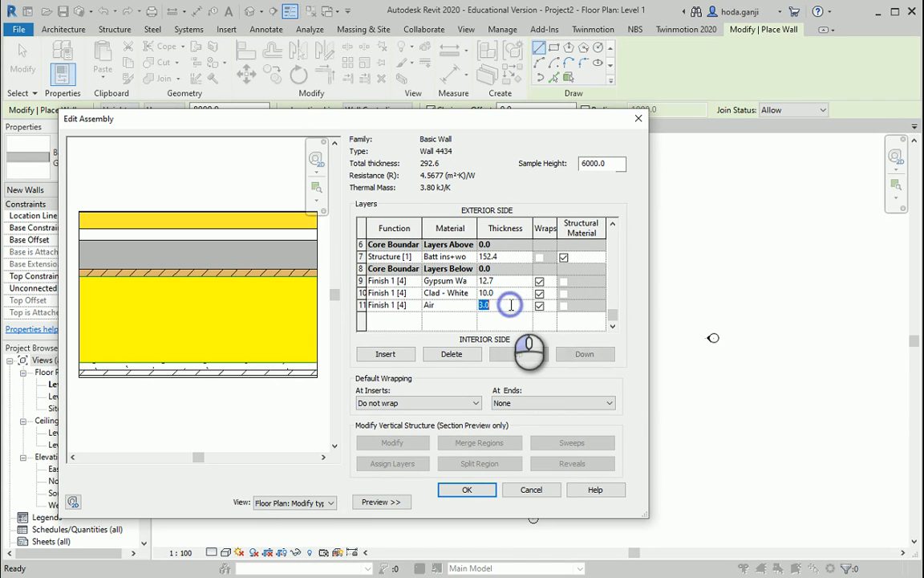
key(Tab)
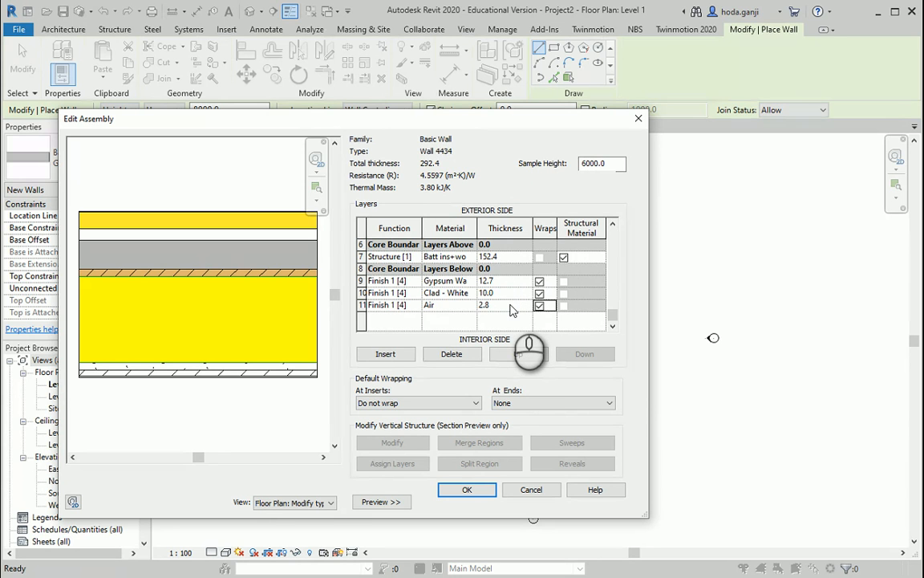
click(511, 305)
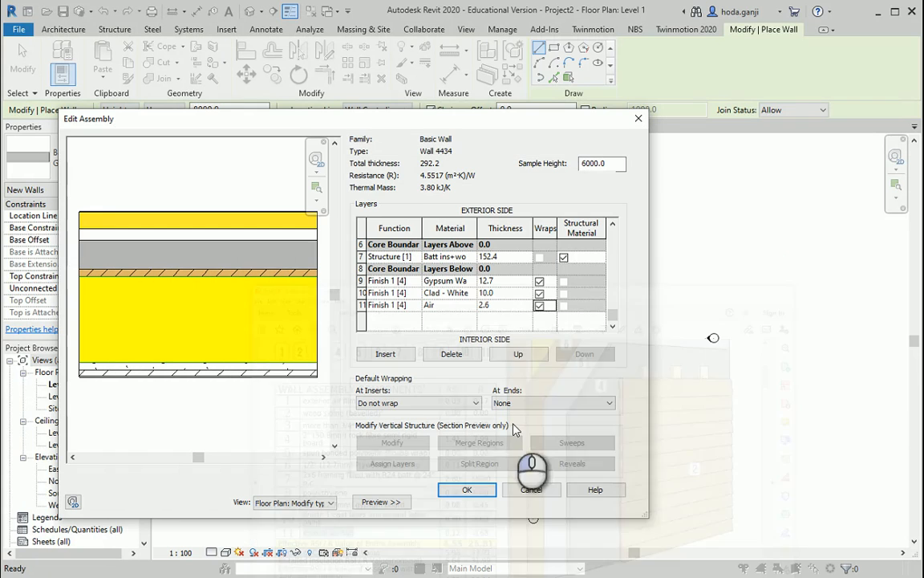
Try a thickness of 2.5 mm for the interior Air layer 11 and return it to 2.6 mm
click(501, 305)
text(2.)
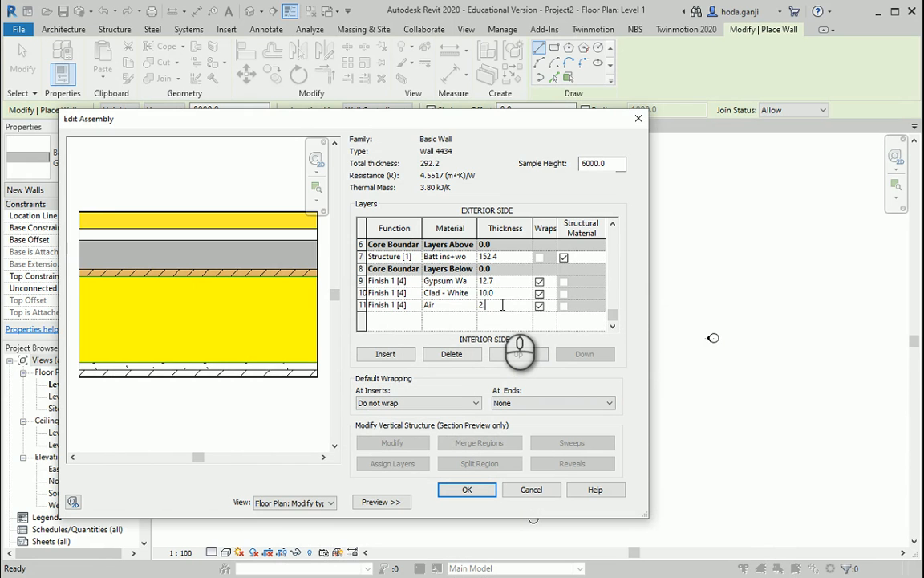
text(5)
key(Tab)
click(501, 305)
text(2)
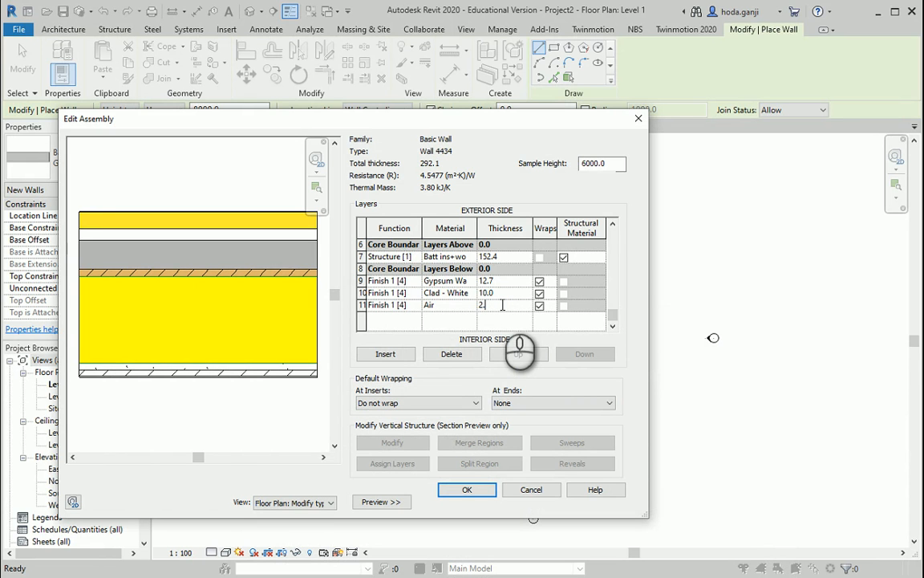
key(Tab)
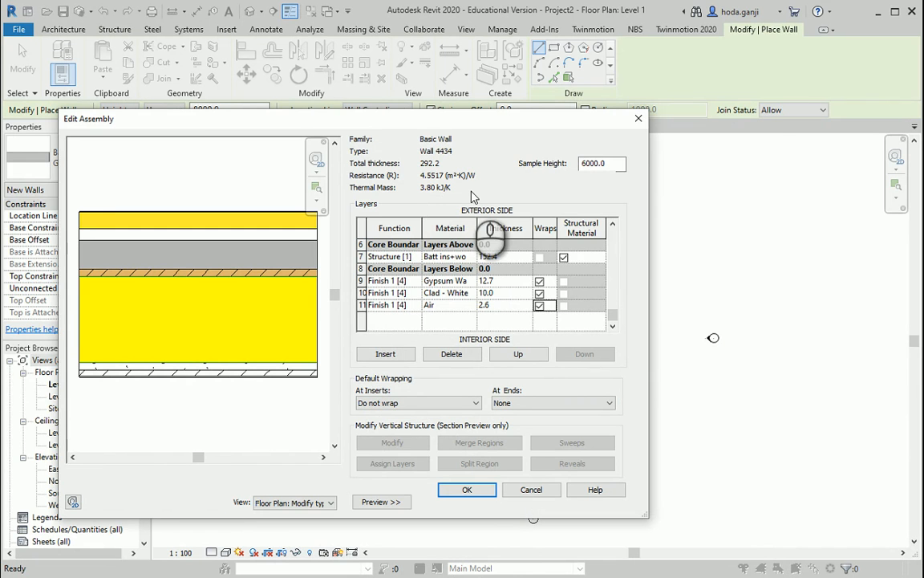
Accept the layer assembly, set the Type Mark of Wall 4434 to EX-4434, and confirm the type properties
click(468, 489)
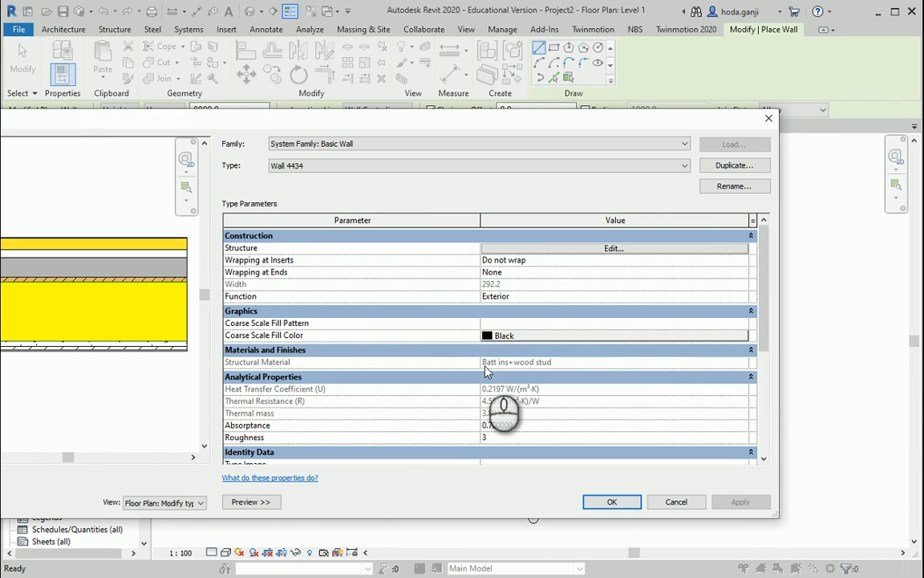
drag(778, 347, 506, 345)
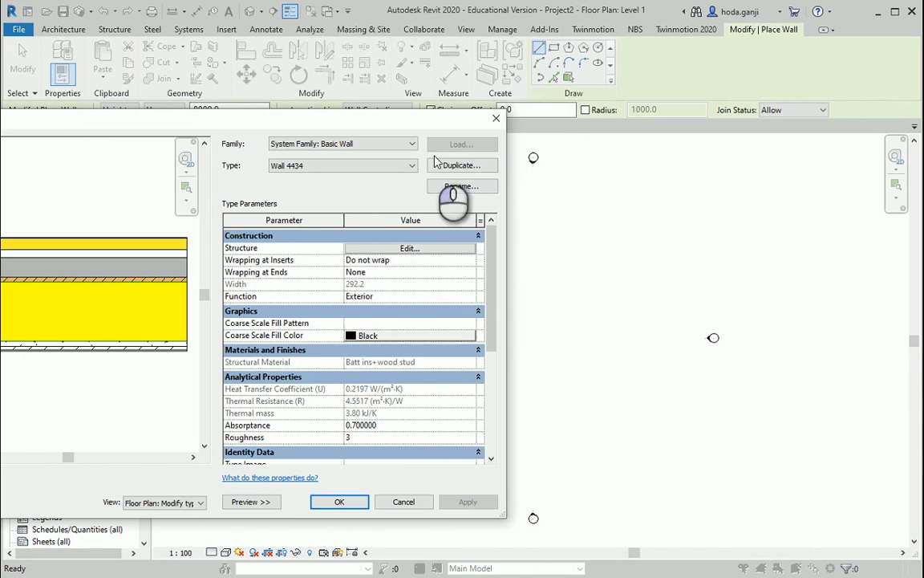
drag(432, 118, 578, 119)
scroll(498, 257, down, 4)
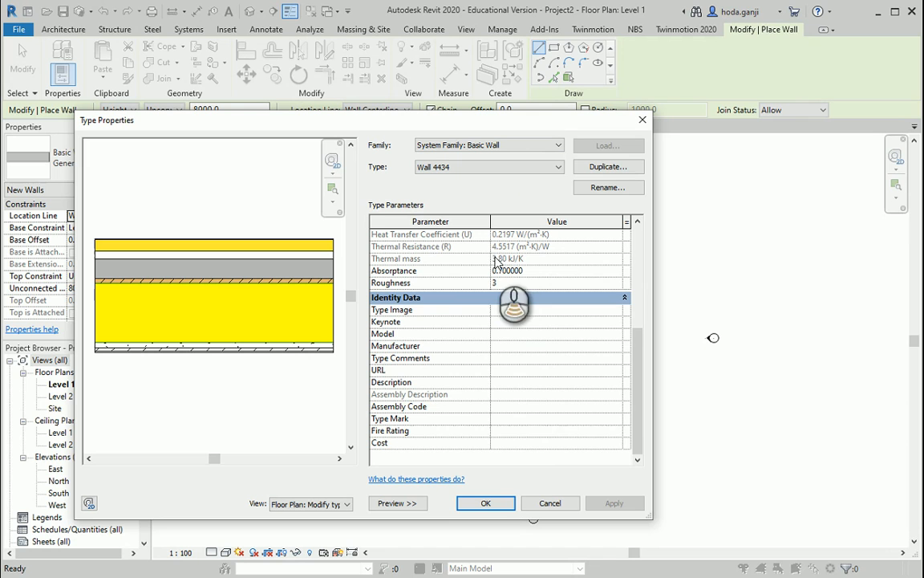
click(519, 418)
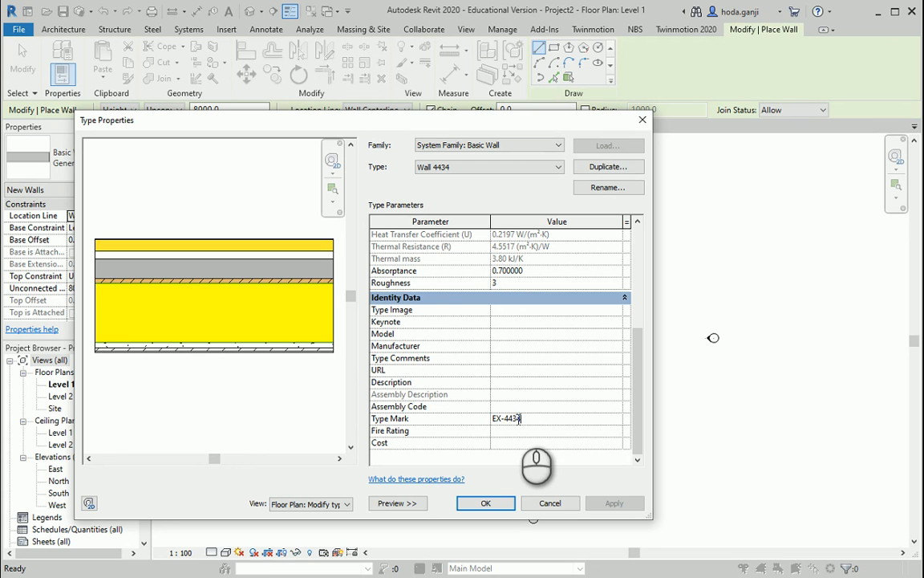
click(485, 503)
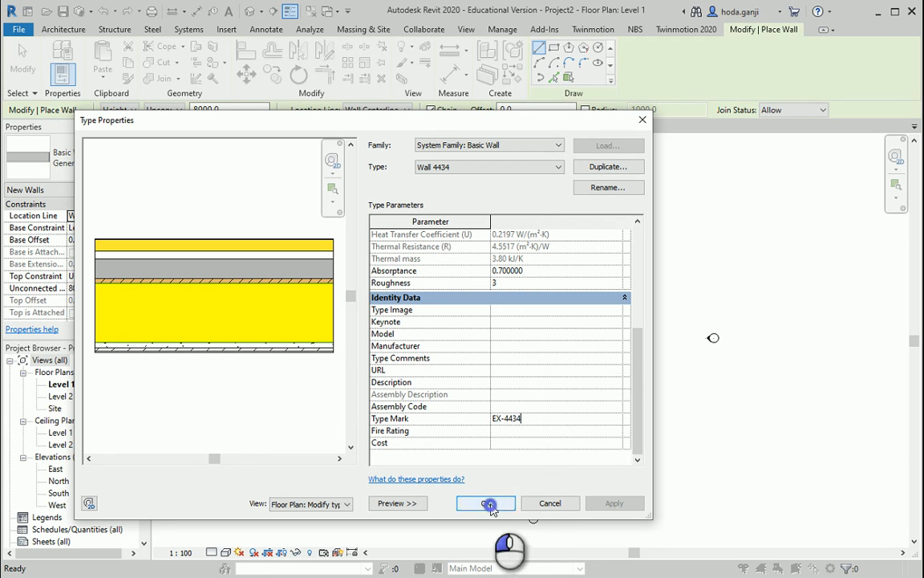
Draw a straight vertical Wall 4434 about 17000 mm long on the Level 1 plan and end wall placement
click(488, 386)
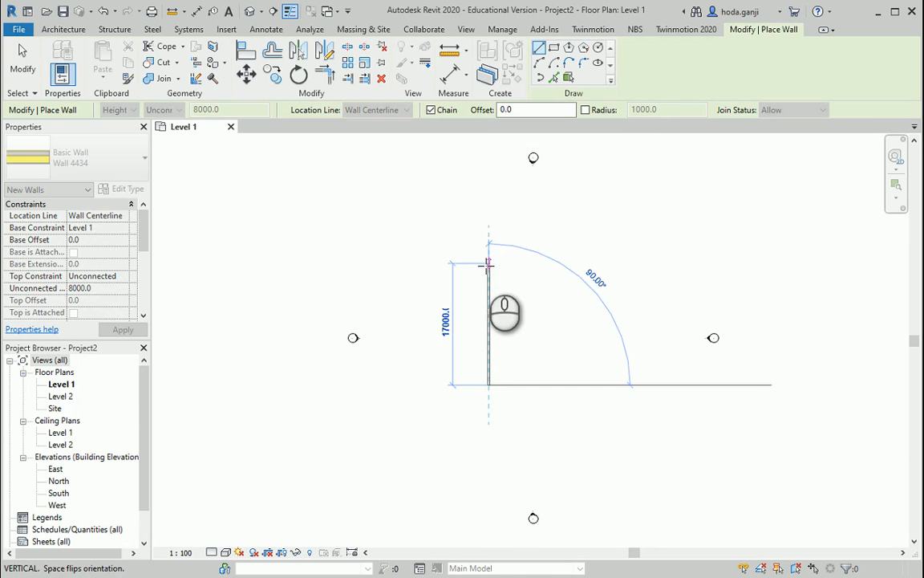
click(489, 263)
key(Escape)
key(Escape)
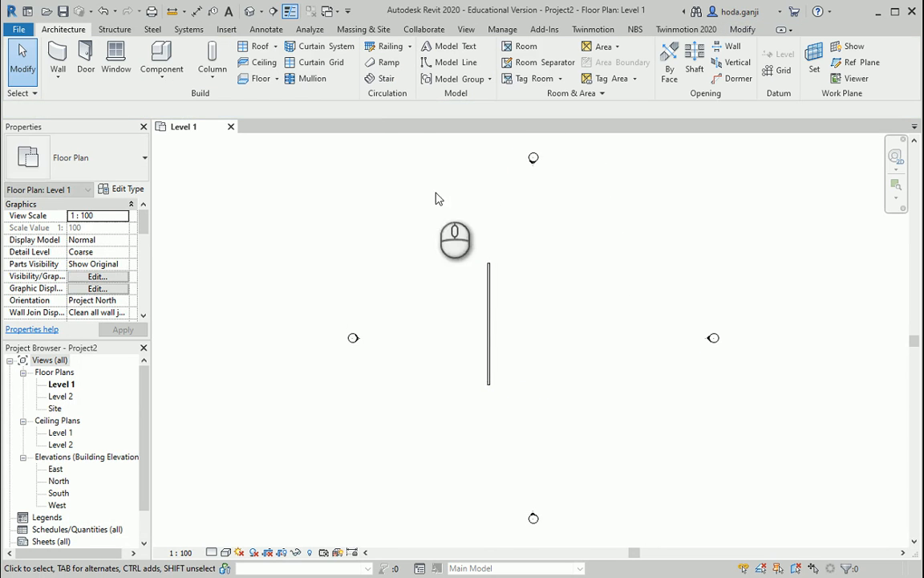
Open the default 3D view and display the wall in the Shaded visual style
click(250, 10)
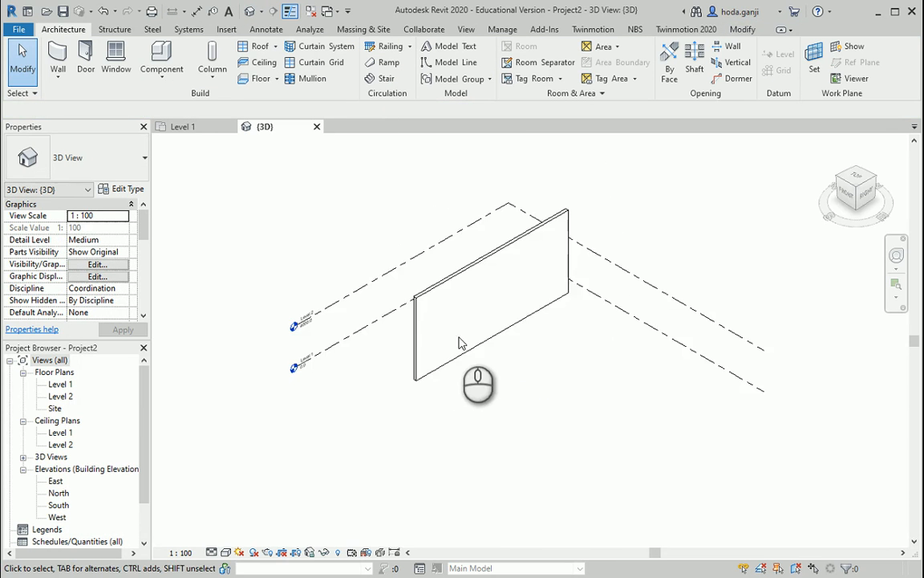
scroll(427, 351, up, 5)
scroll(392, 416, up, 2)
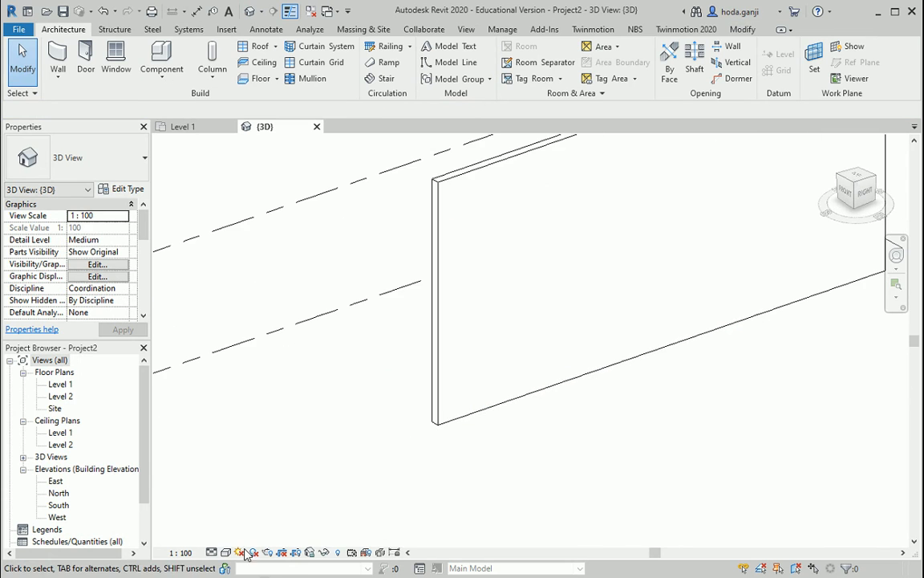
click(226, 552)
click(254, 498)
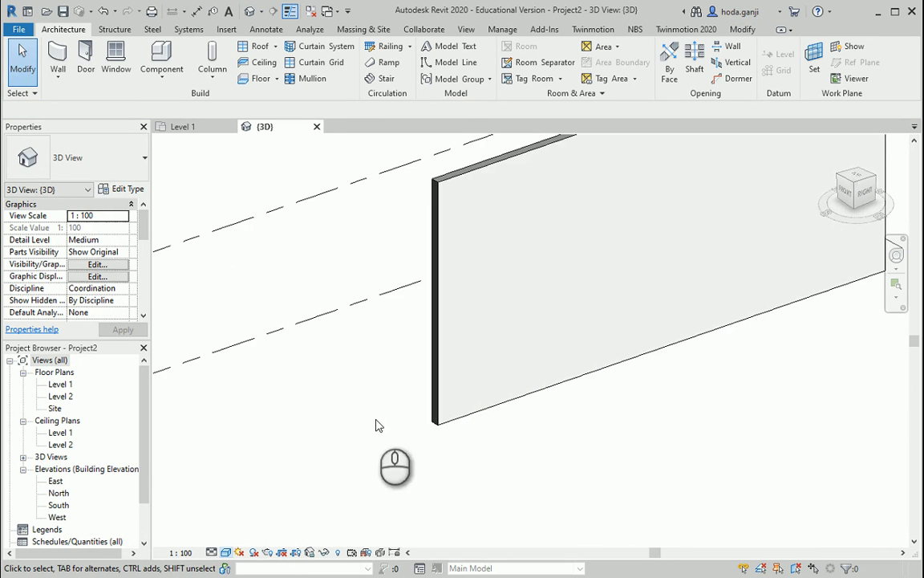
Return to the Level 1 floor plan and set its detail level to Fine to show the wall layers
click(195, 129)
scroll(479, 290, up, 4)
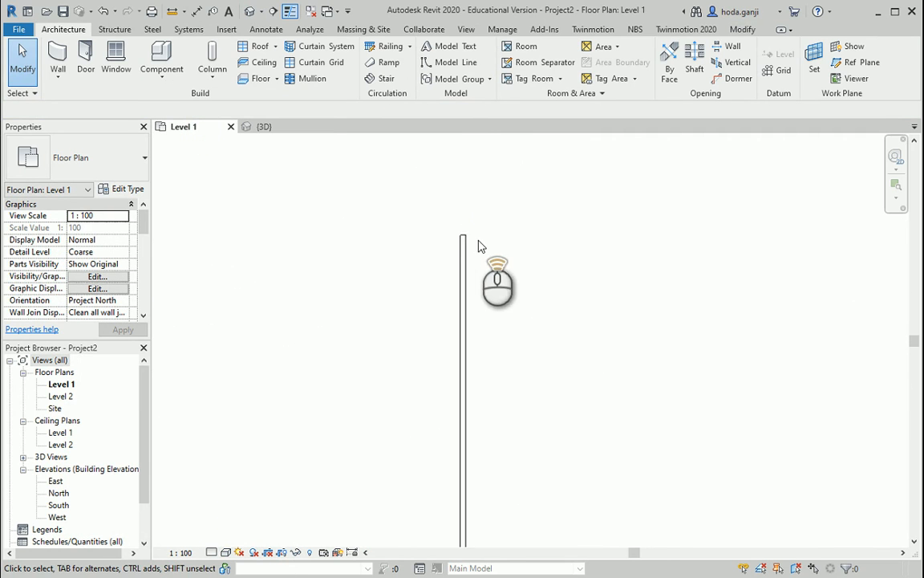
click(214, 553)
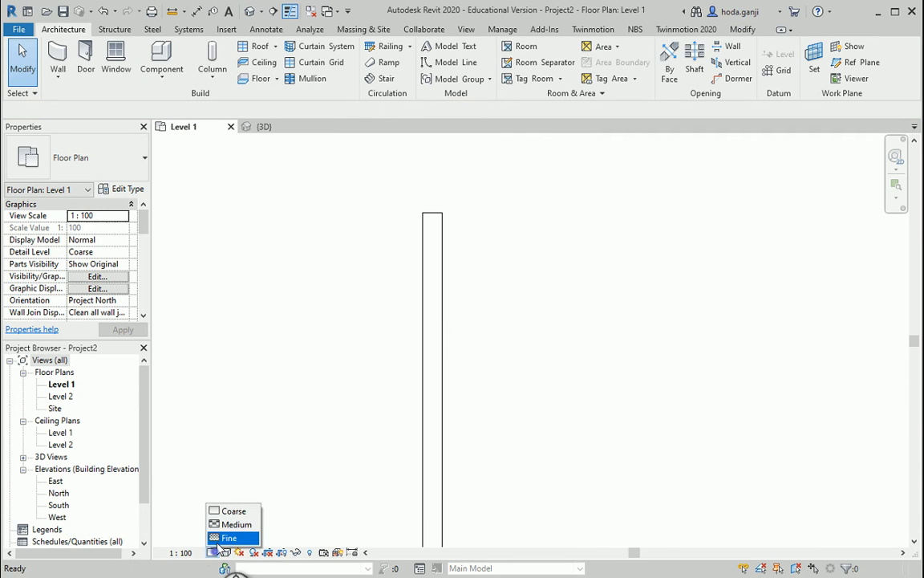
click(225, 537)
scroll(433, 221, up, 4)
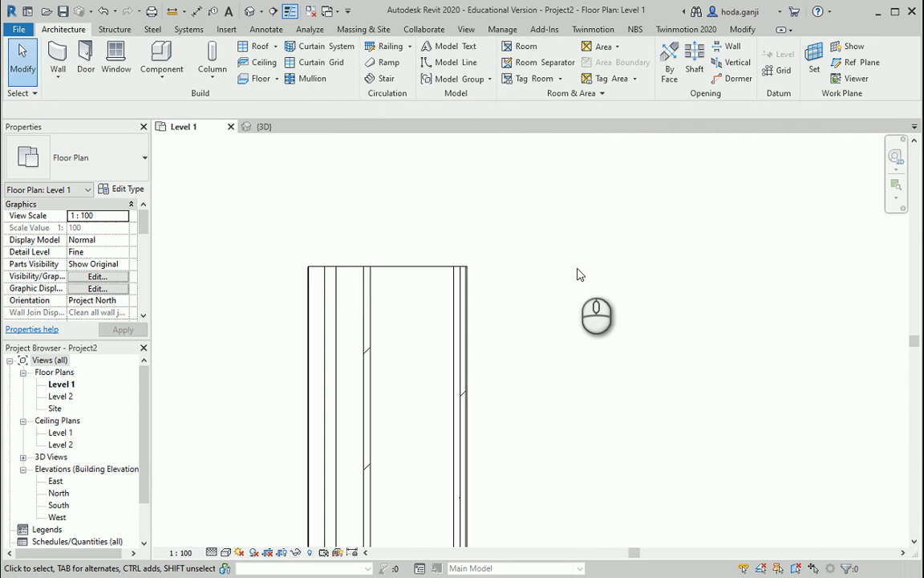
scroll(325, 261, up, 5)
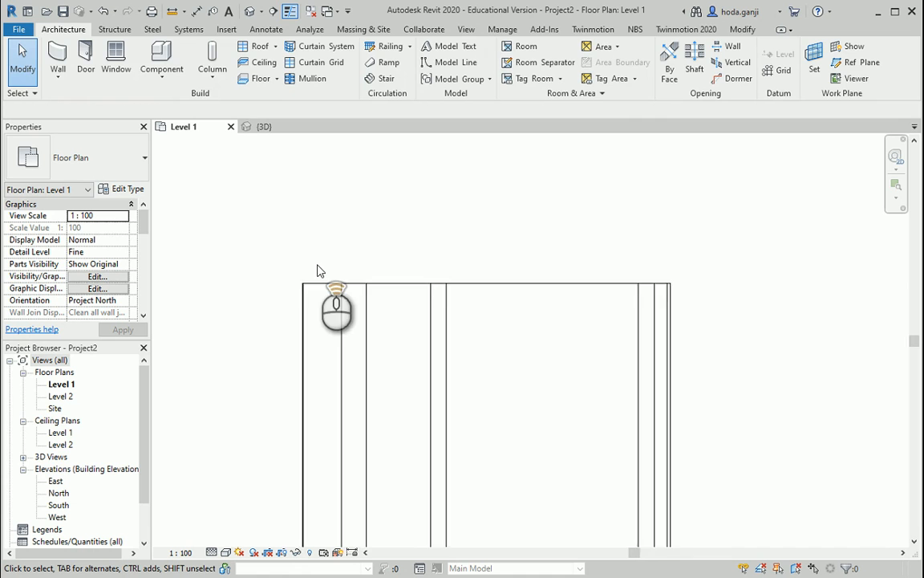
Place an aligned dimension across the wall's full thickness, just above its upper end in the plan
click(265, 29)
scroll(262, 328, up, 5)
click(68, 69)
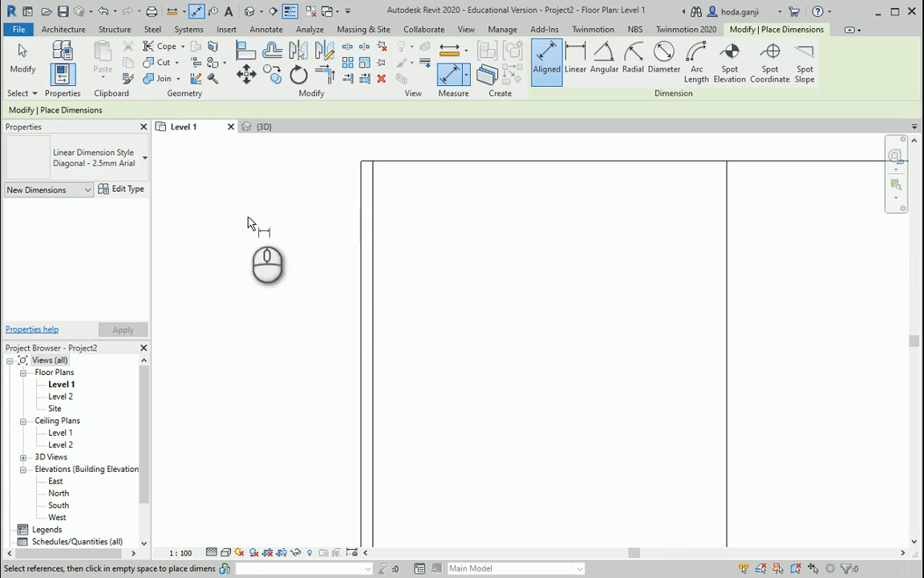
click(362, 277)
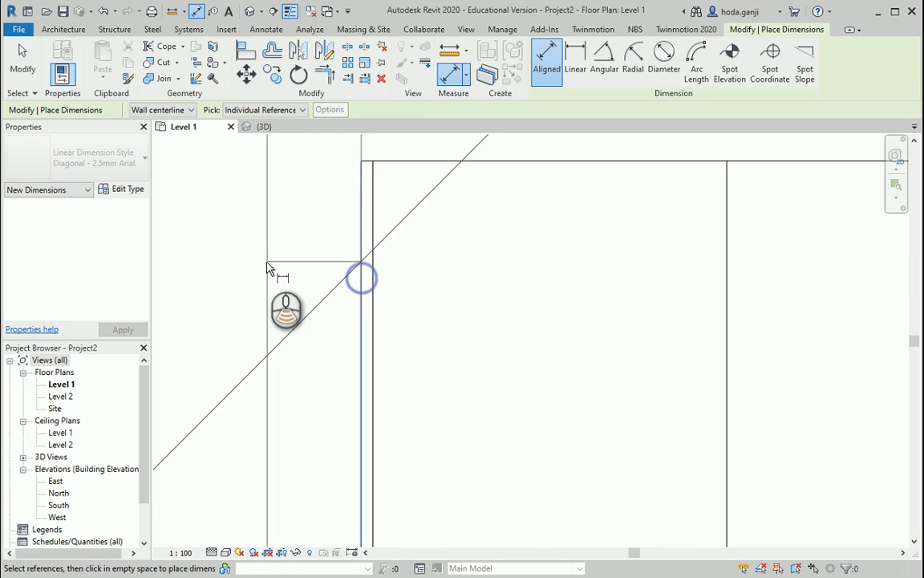
scroll(266, 263, down, 5)
scroll(674, 271, up, 4)
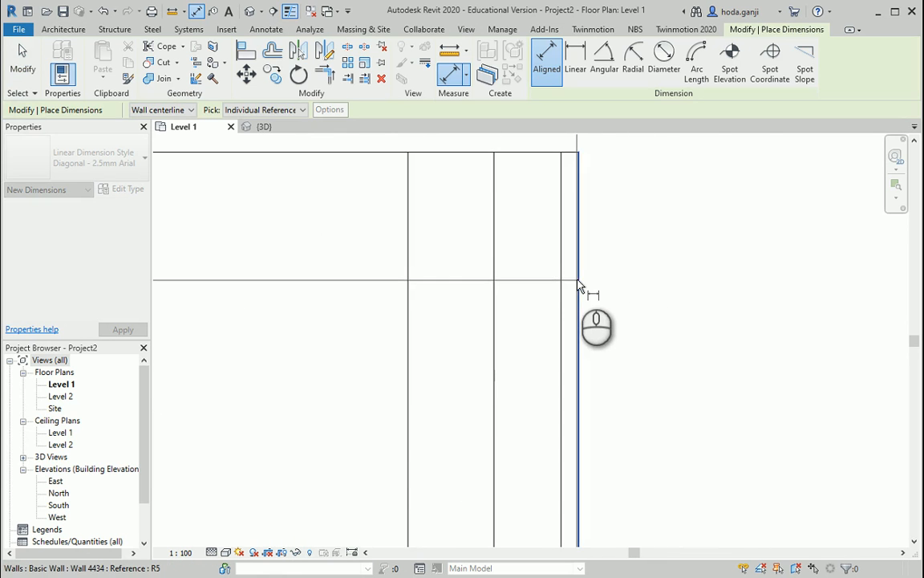
click(585, 282)
scroll(582, 289, down, 4)
scroll(539, 250, down, 1)
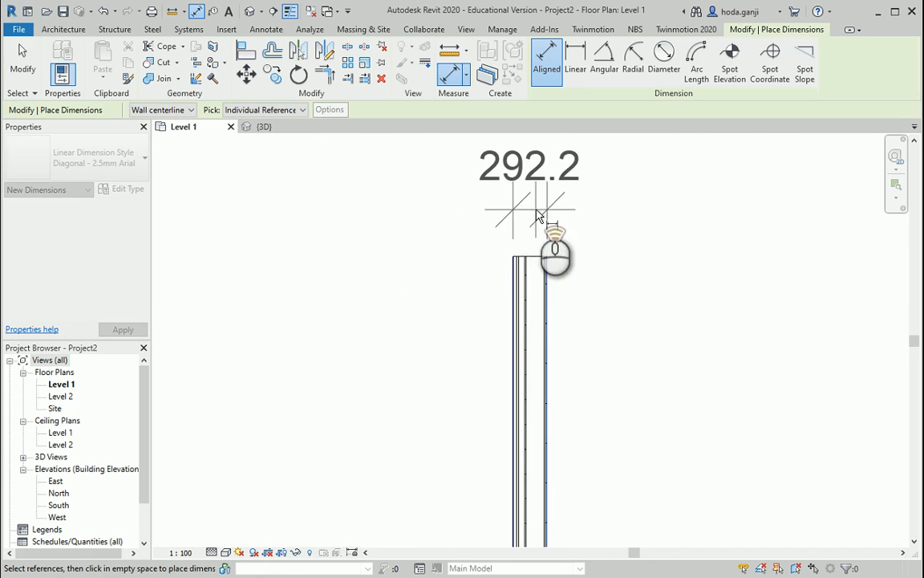
click(545, 221)
scroll(450, 273, down, 2)
scroll(343, 254, down, 1)
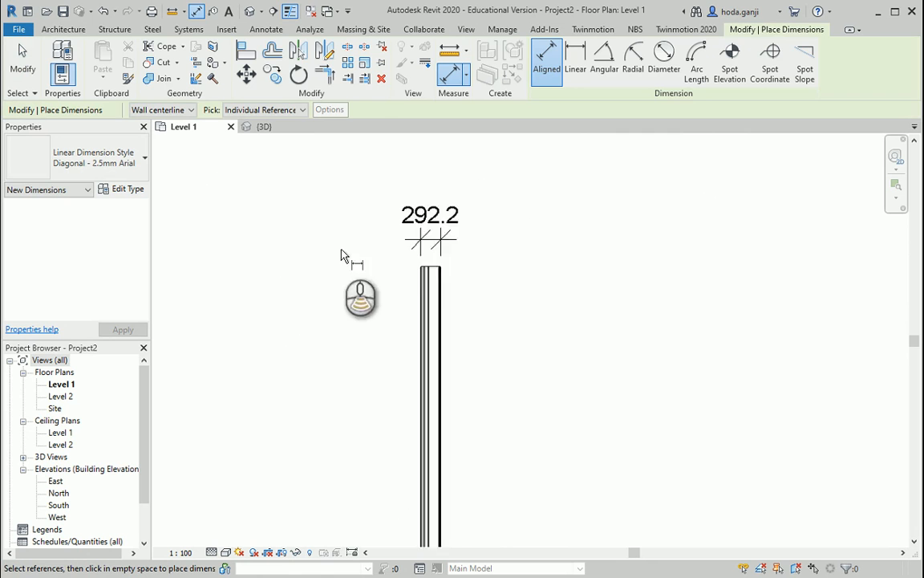
scroll(418, 238, up, 3)
key(Escape)
Set the project length units to millimetres rounded to 0 decimal places
key(u)
key(n)
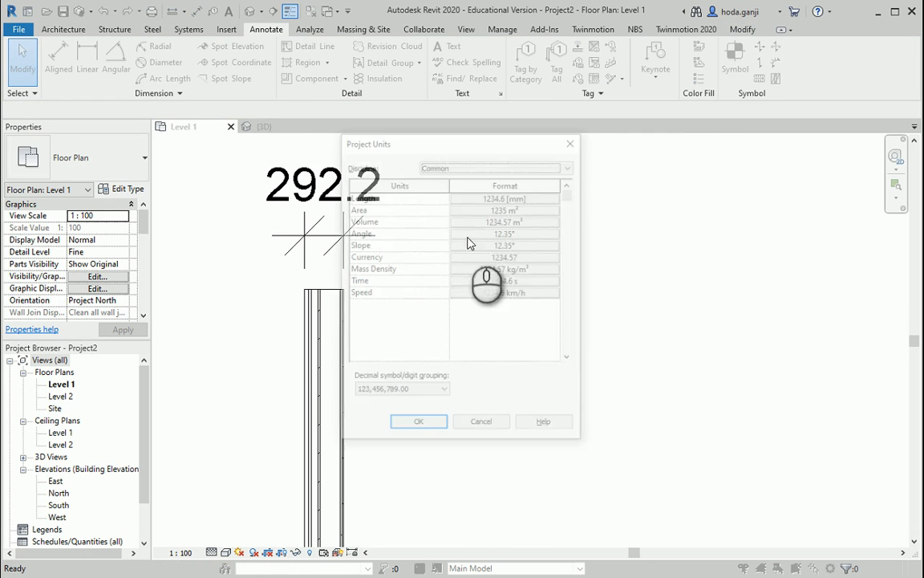
click(541, 192)
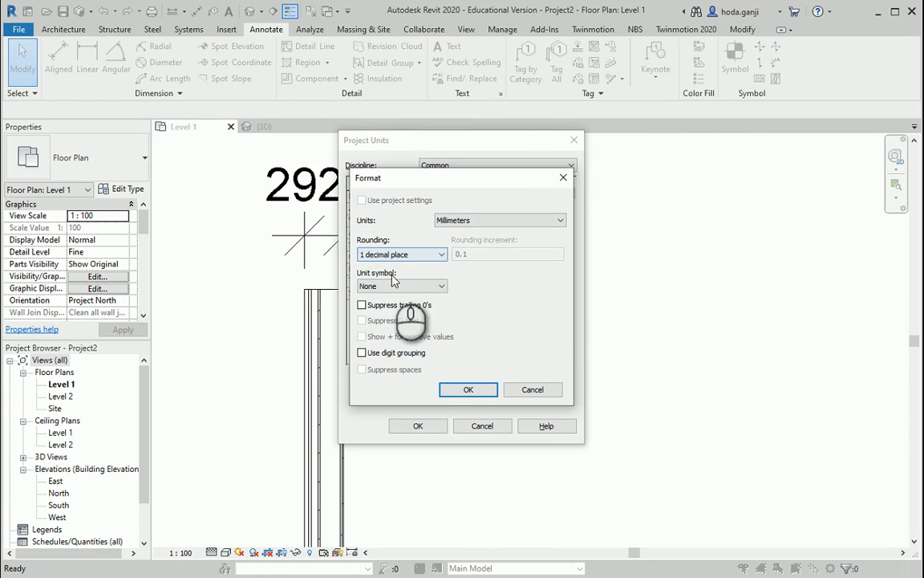
click(418, 262)
click(407, 286)
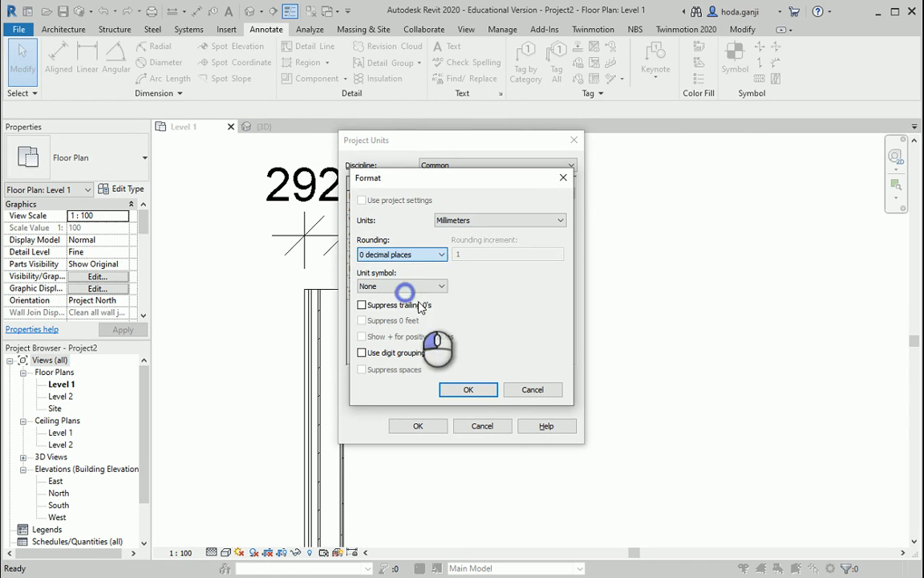
click(480, 391)
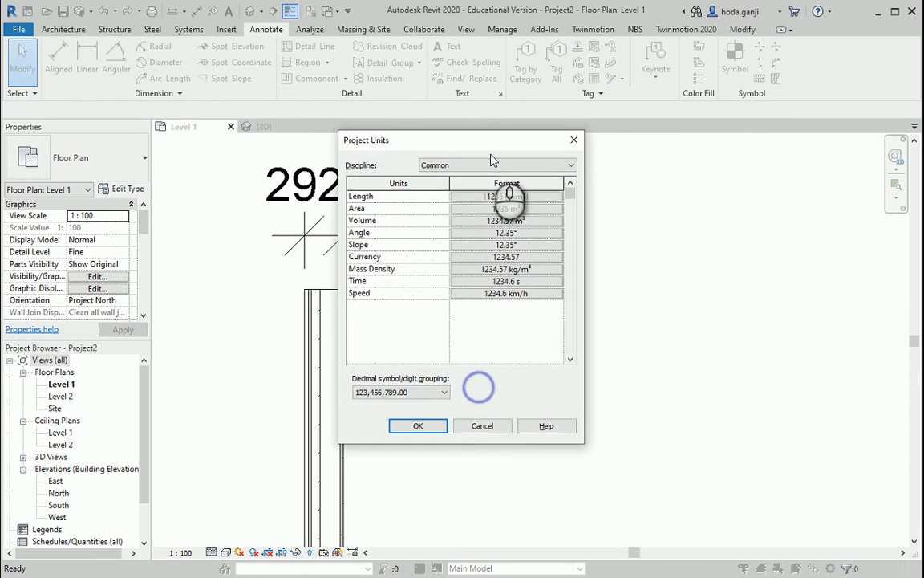
drag(441, 139, 542, 161)
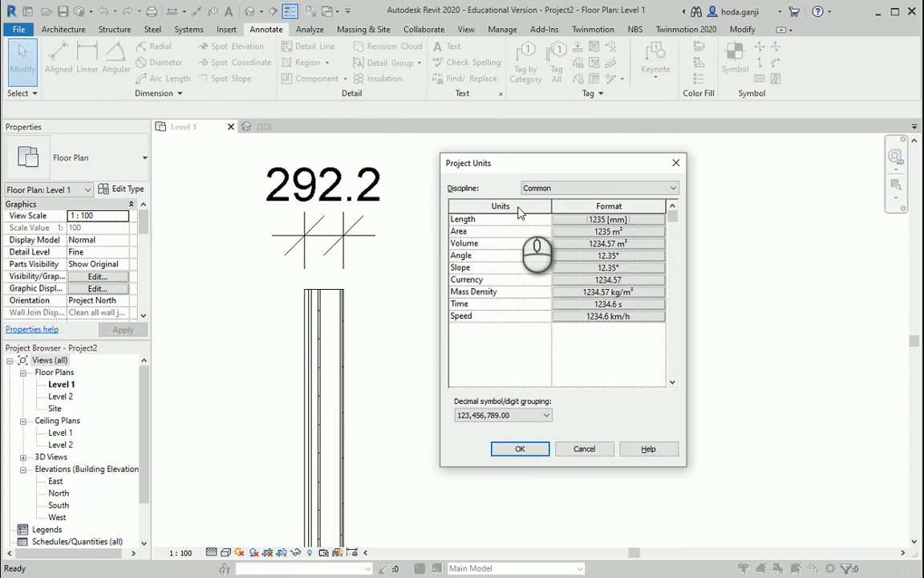
click(519, 448)
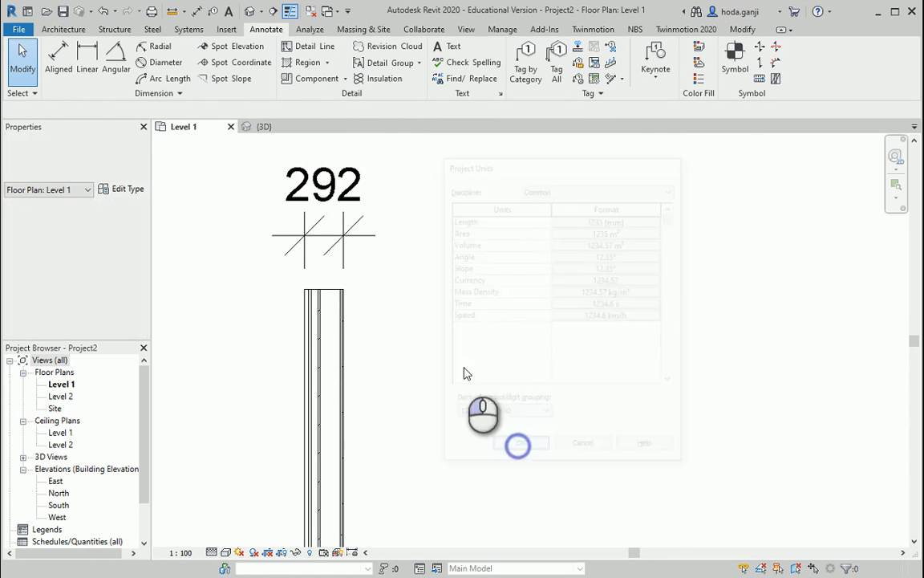
Tag the wall by category with a horizontal tag and leader near its upper end
scroll(391, 210, up, 1)
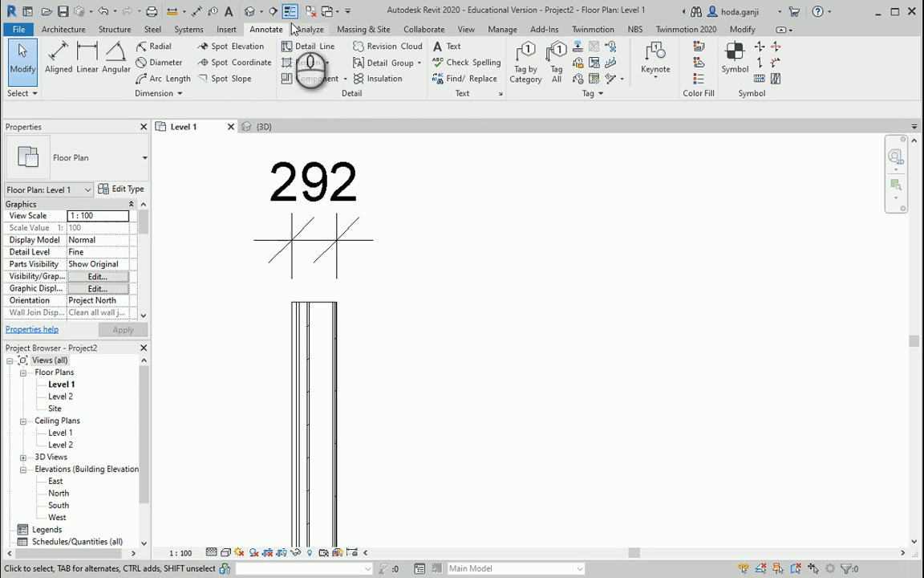
click(526, 64)
click(342, 353)
scroll(467, 332, down, 2)
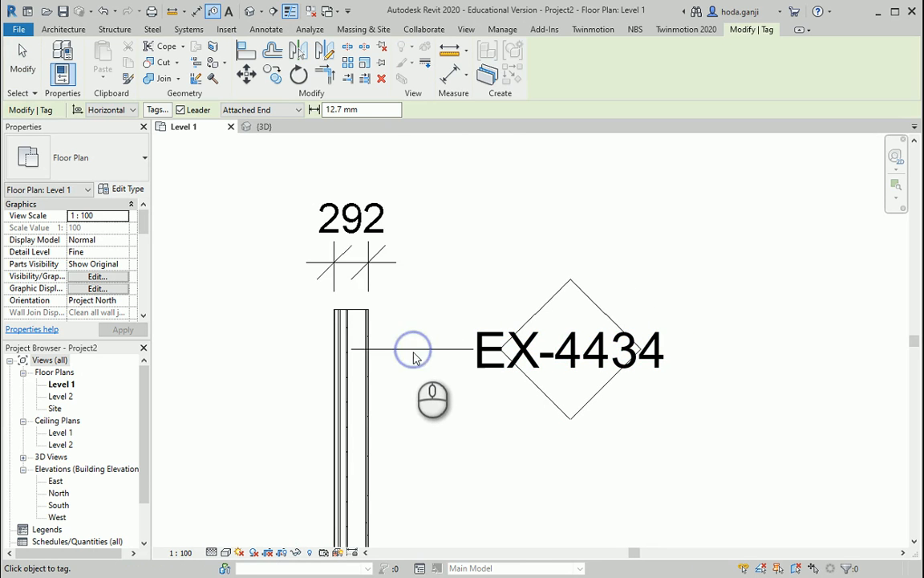
click(542, 305)
scroll(557, 390, down, 2)
scroll(524, 325, up, 2)
key(Escape)
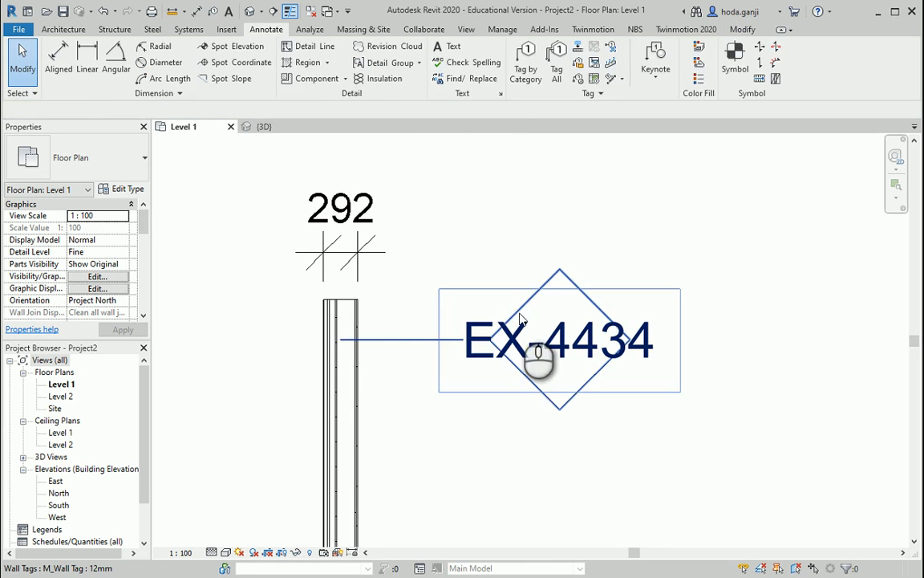
Bend the wall tag's leader by moving its elbow down below the tag's midline, leaving the tag deselected
click(520, 319)
drag(402, 337, 412, 408)
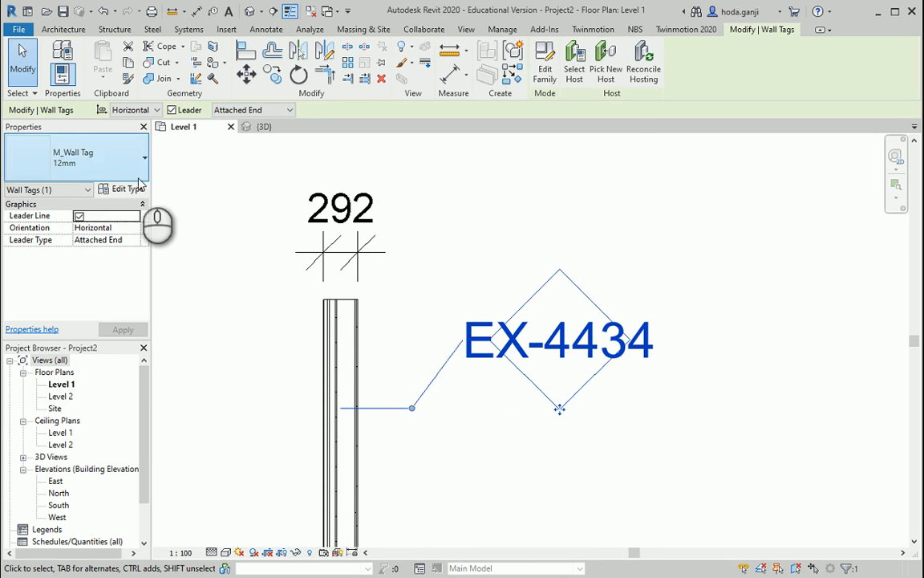
click(131, 187)
key(Escape)
key(Escape)
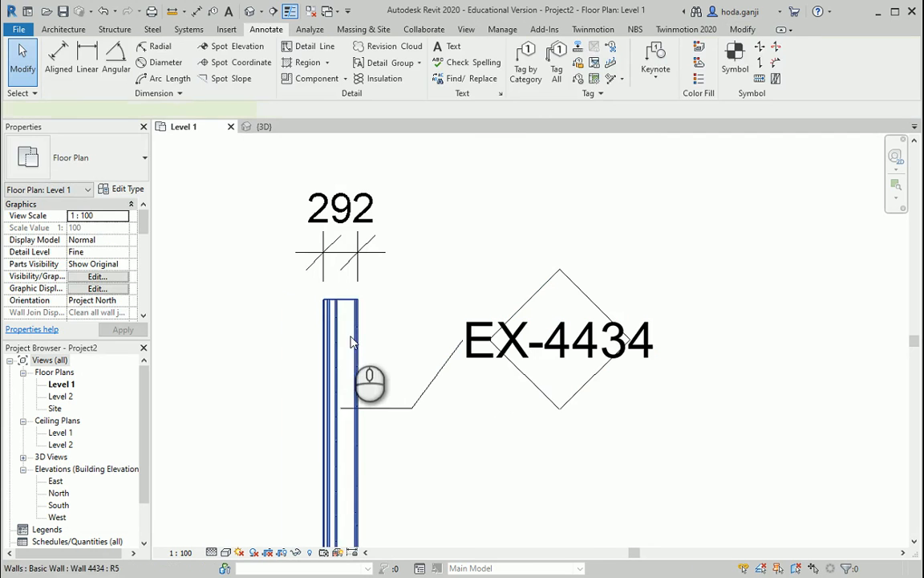
Check the Type Mark under Identity Data in the type properties of Wall 4434
click(351, 342)
click(128, 188)
scroll(507, 337, down, 5)
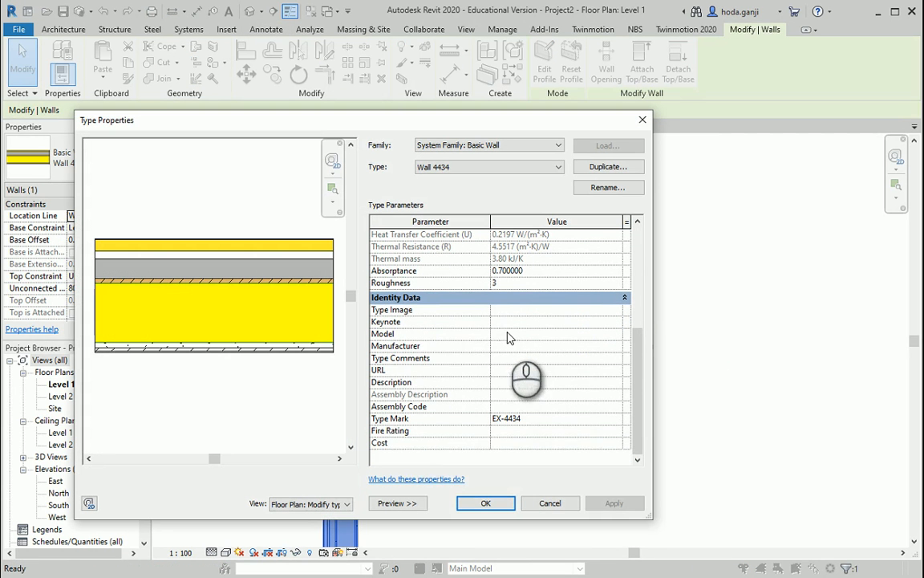
click(485, 503)
click(481, 406)
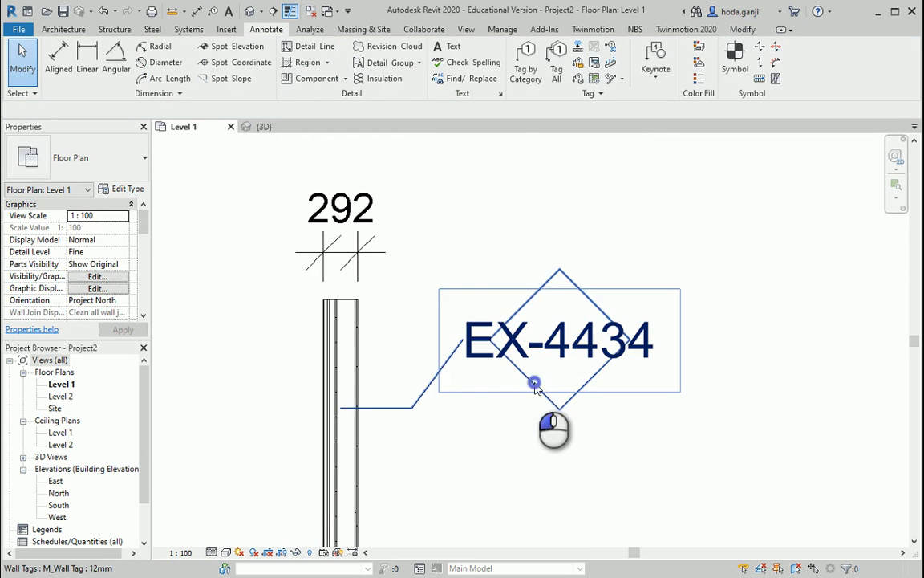
Increase the w parameter of the 12mm M_Wall Tag type so the diamond encloses the type mark text
click(535, 384)
click(126, 187)
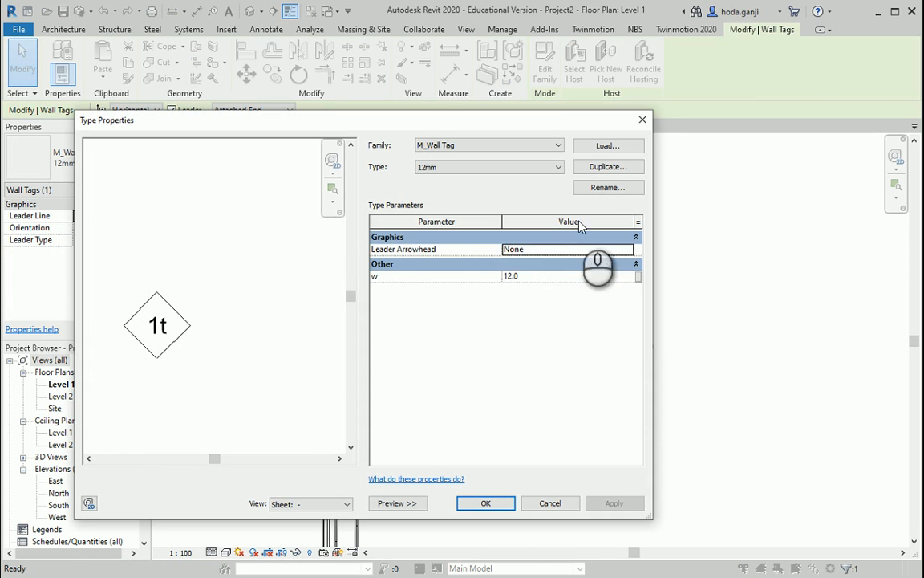
click(539, 276)
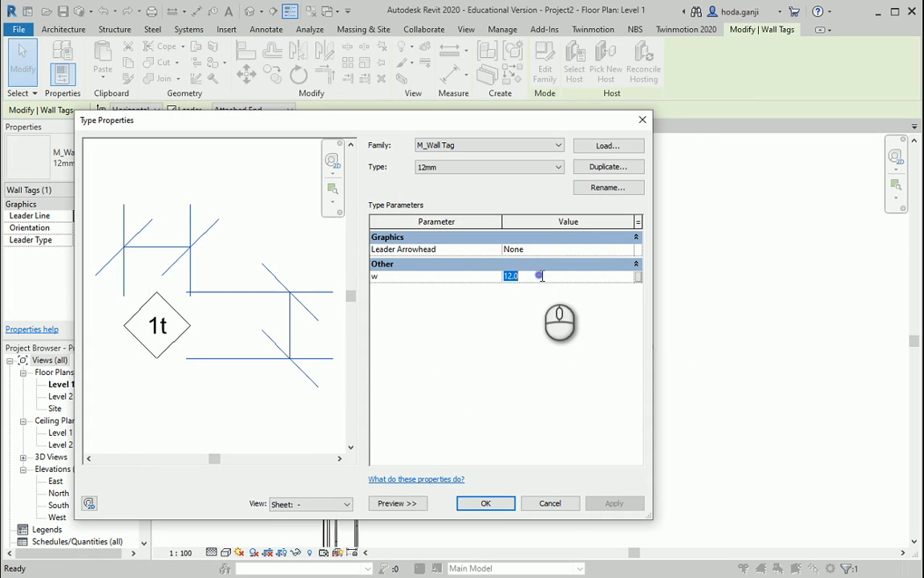
click(484, 502)
click(476, 291)
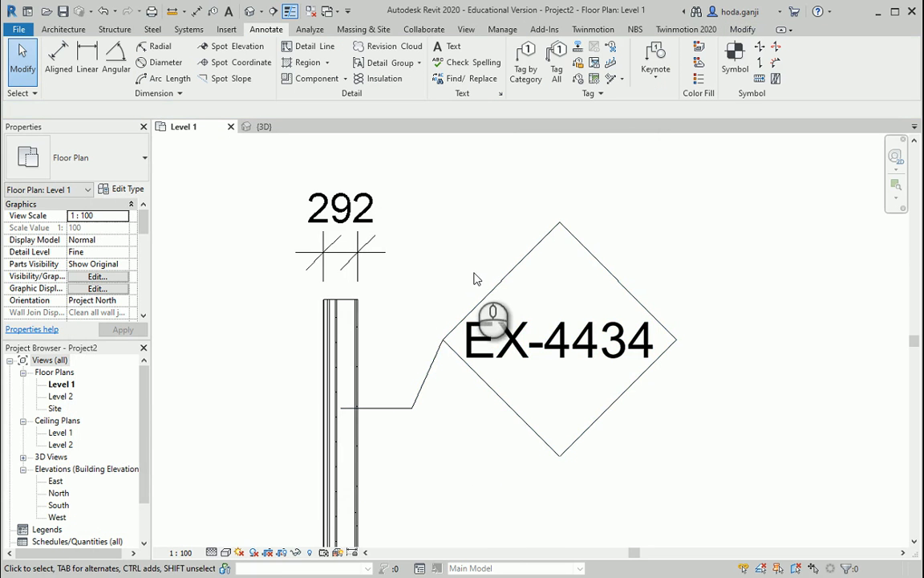
Create a building-component schedule for the Walls category named Wall Schedule, in the New Construction phase
scroll(471, 217, down, 2)
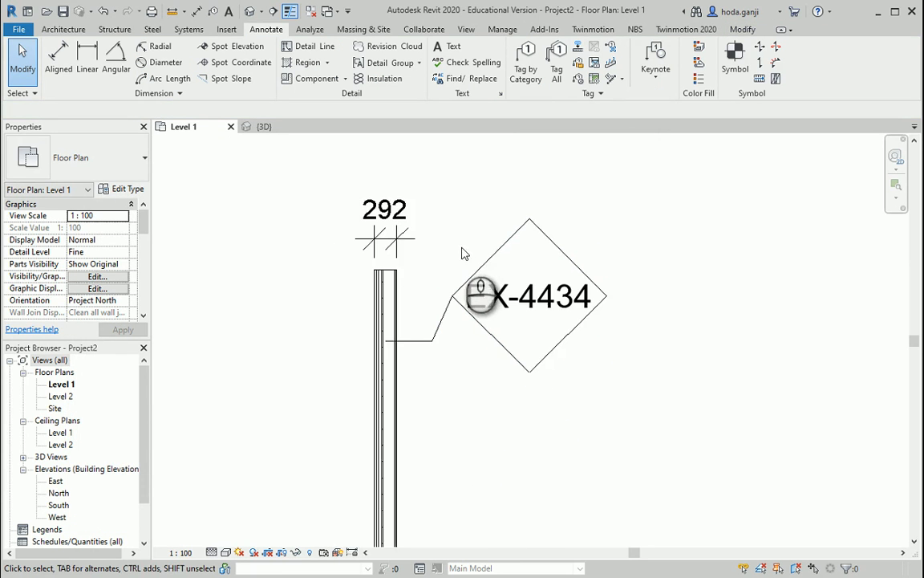
scroll(603, 305, up, 3)
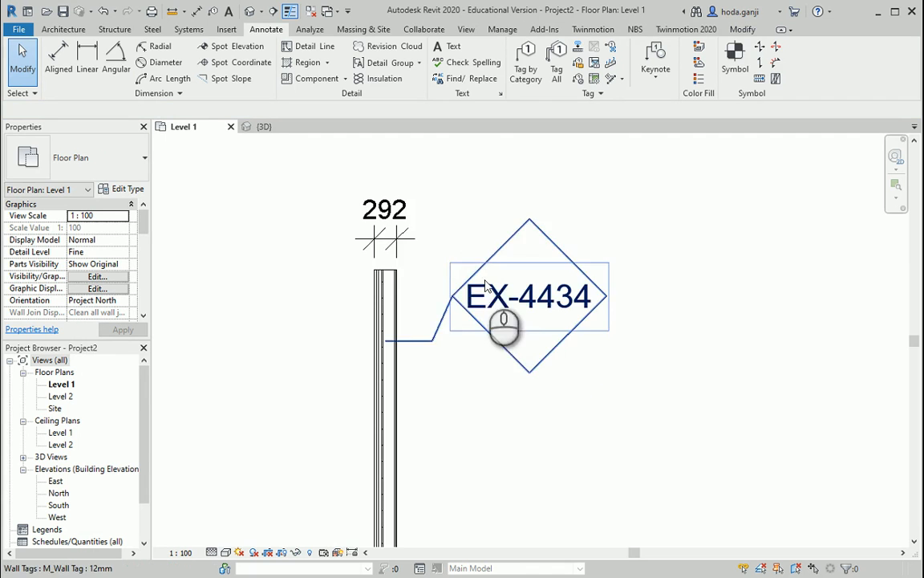
click(466, 29)
click(554, 62)
click(600, 66)
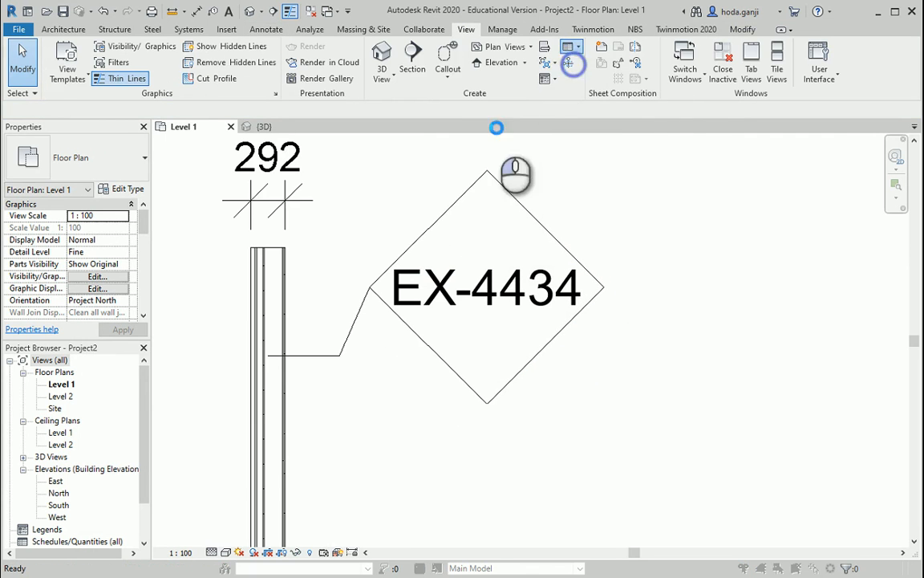
click(363, 296)
key(w)
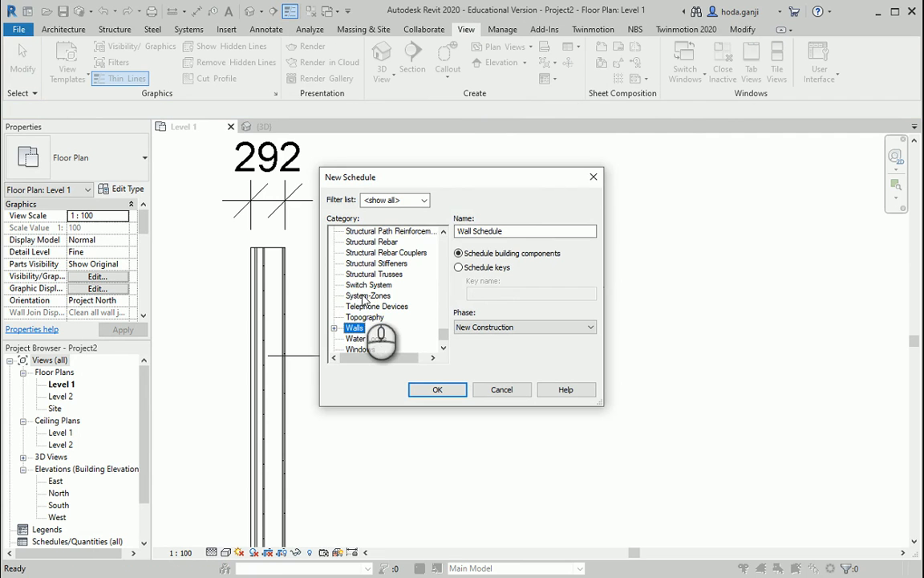
scroll(363, 299, down, 1)
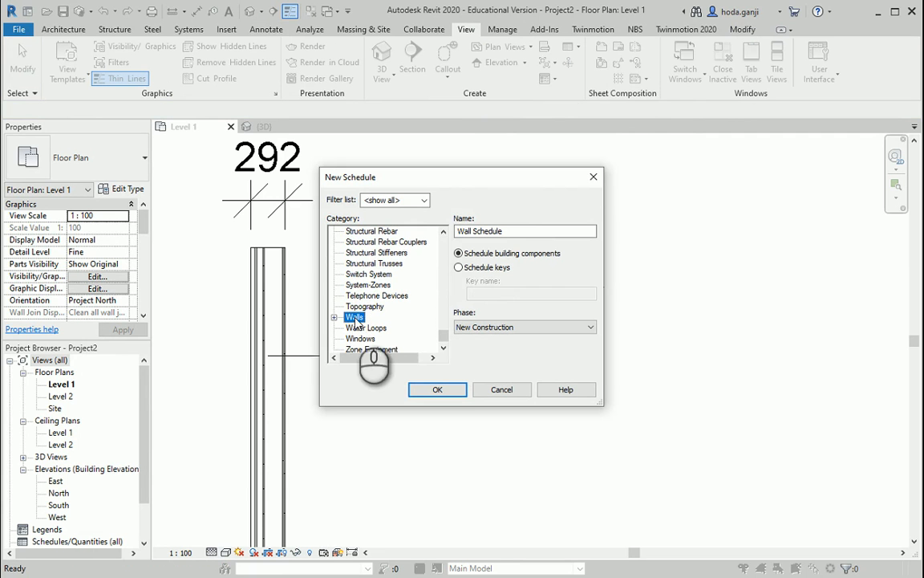
click(439, 390)
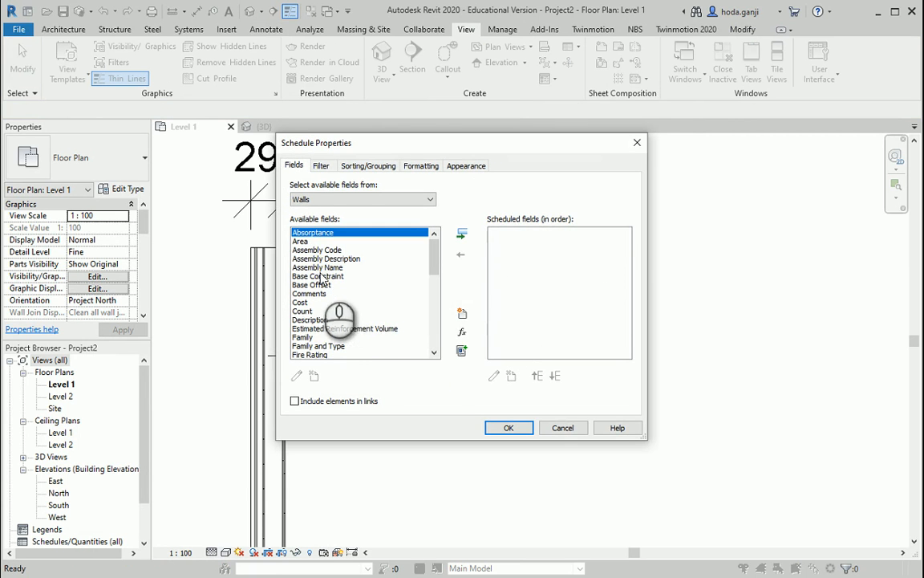
Add the Type Mark and Thermal Resistance (R) fields to the wall schedule
scroll(433, 264, down, 9)
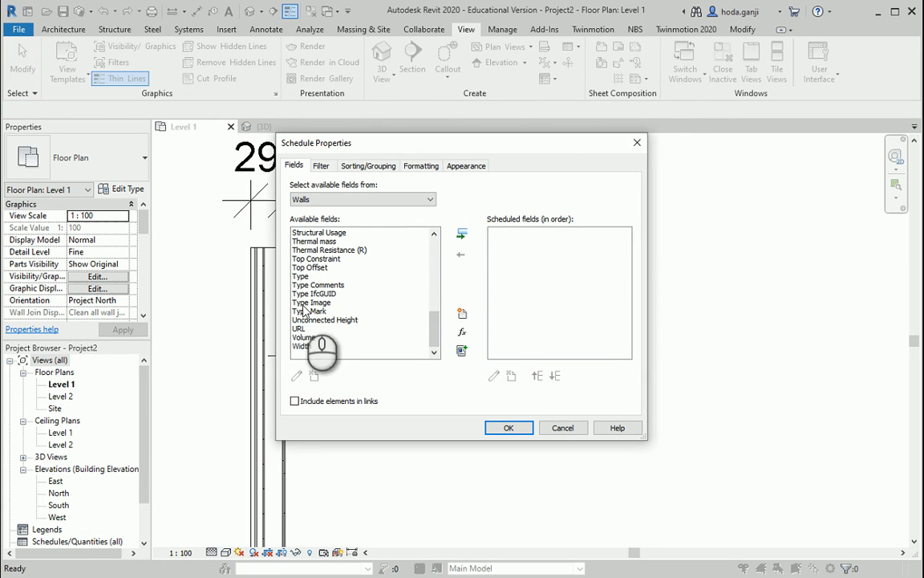
click(303, 312)
click(461, 233)
scroll(423, 239, up, 9)
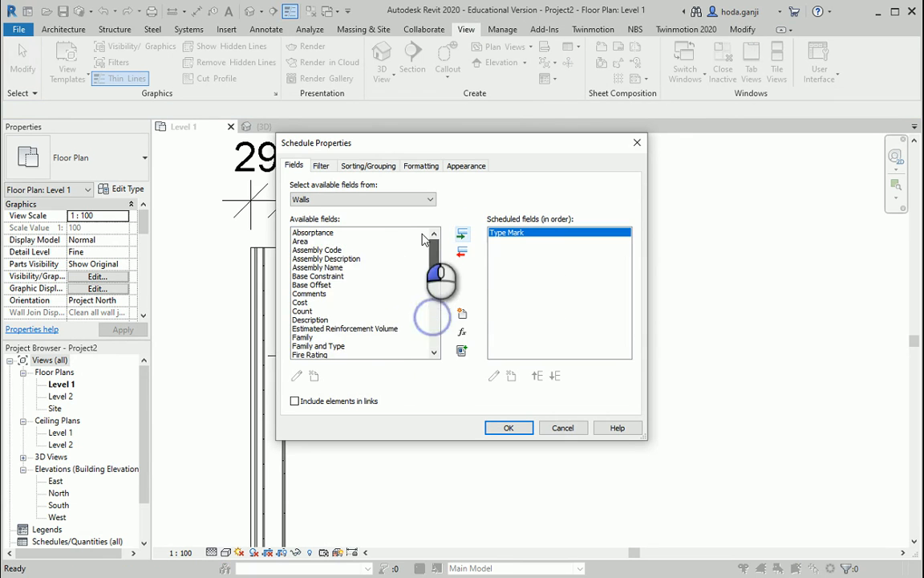
drag(433, 263, 438, 313)
click(345, 319)
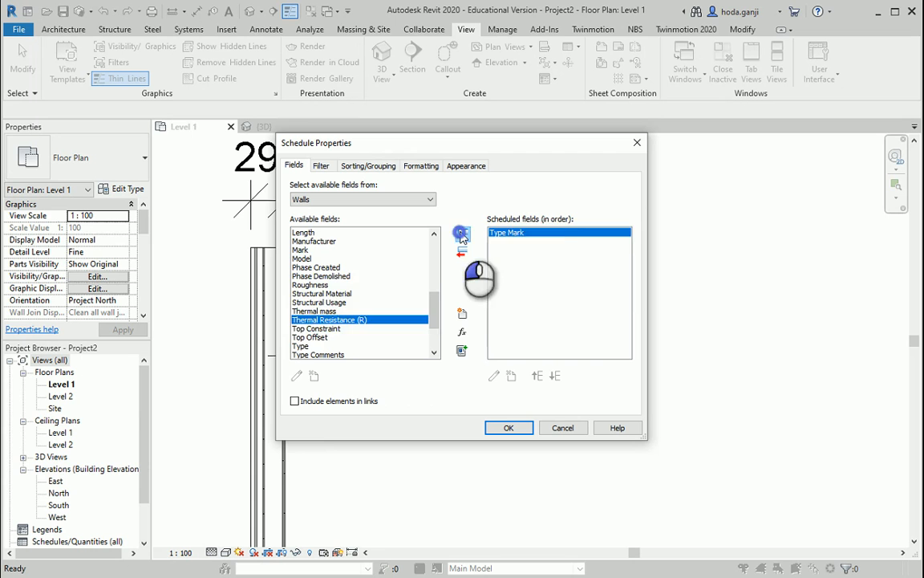
click(462, 233)
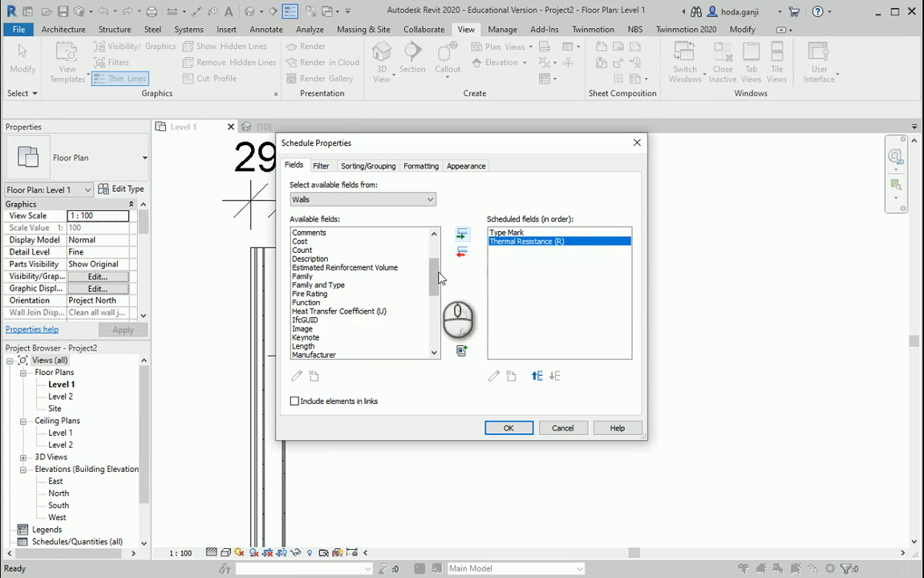
Add the Width, Area and Volume fields after Thermal Resistance (R) and generate the wall schedule
drag(434, 275, 440, 246)
click(302, 345)
click(461, 233)
click(309, 241)
click(461, 233)
click(377, 346)
click(461, 233)
click(510, 428)
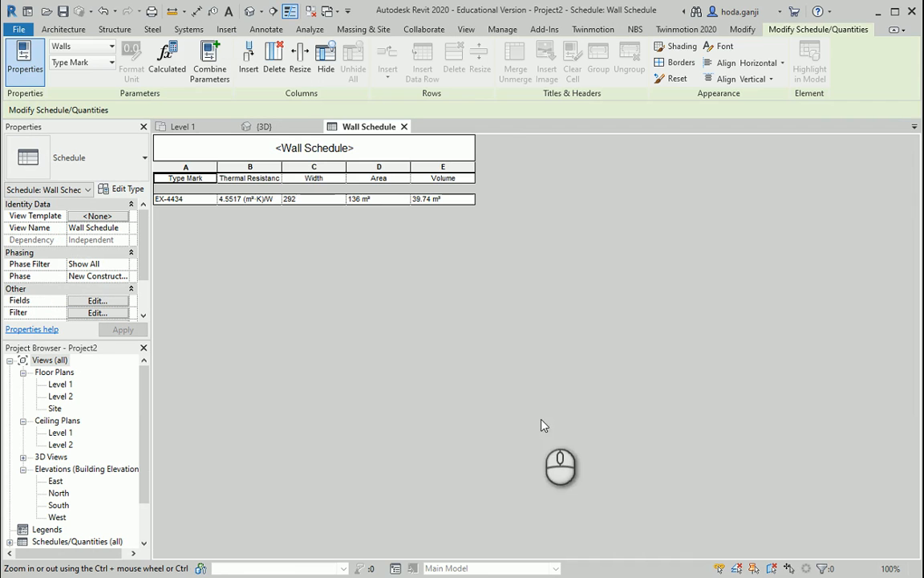
ctrl+scroll(473, 357, up, 6)
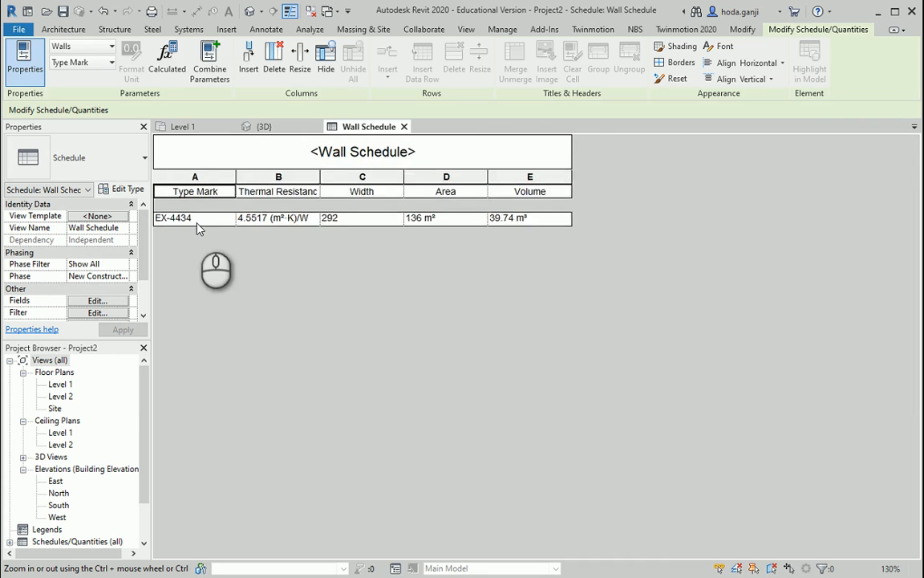
ctrl+scroll(223, 289, up, 1)
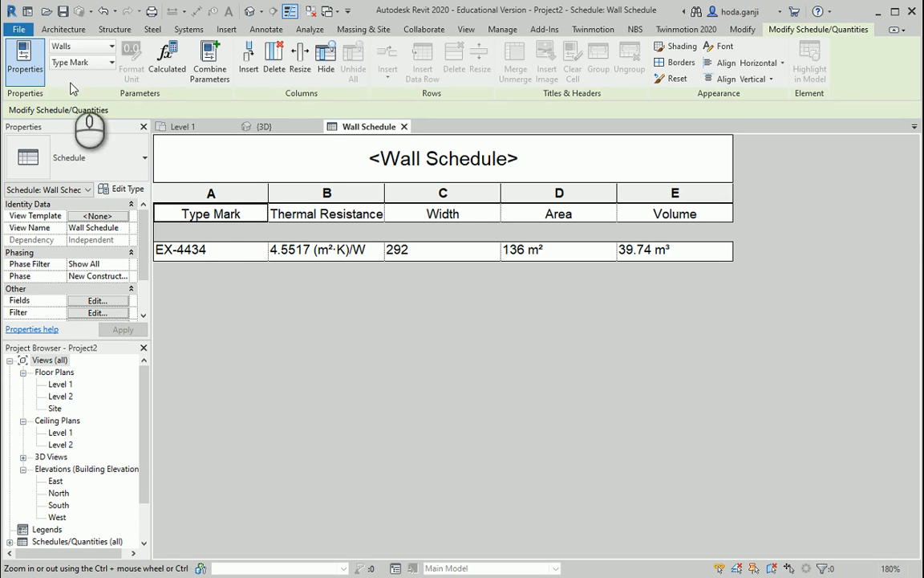
Return to the Level 1 floor plan and look up Wall 4434 among the types offered for a new architectural wall
click(64, 30)
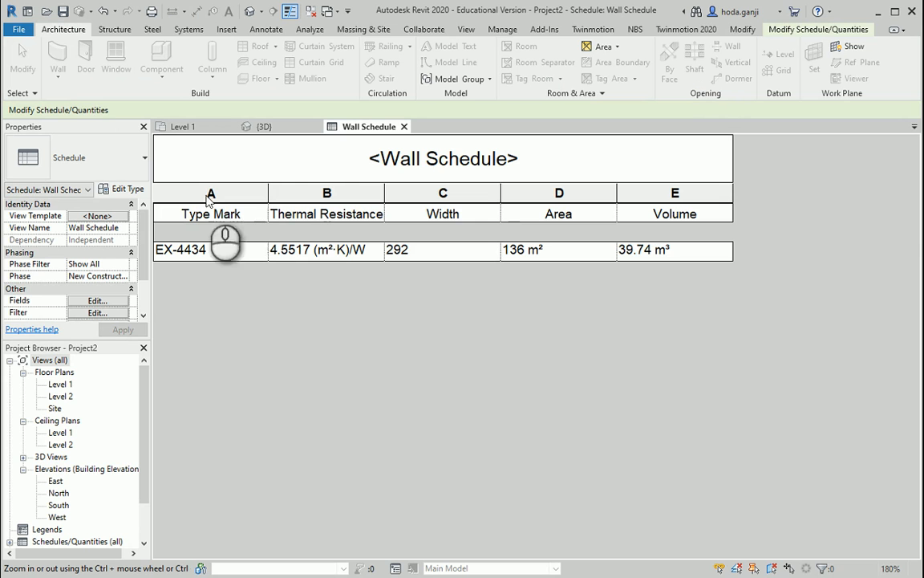
click(182, 127)
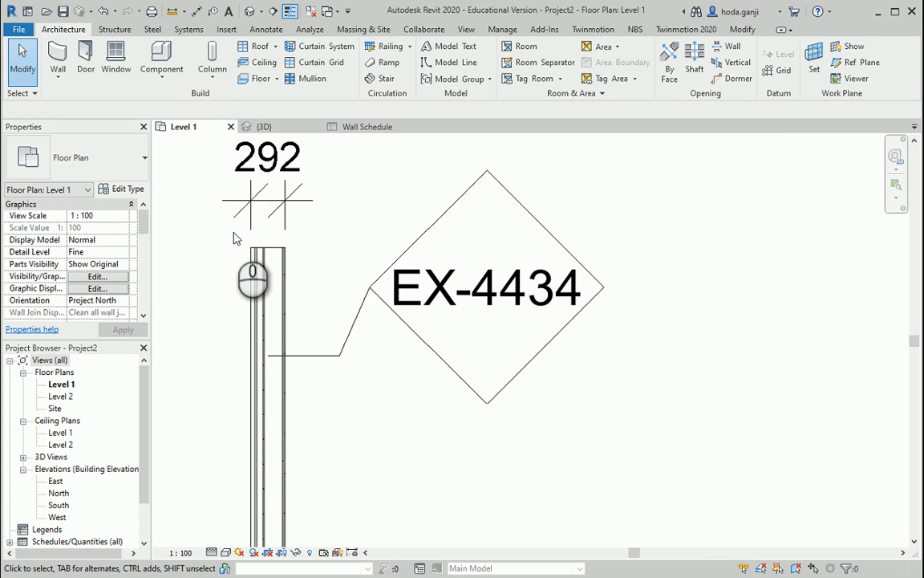
click(58, 77)
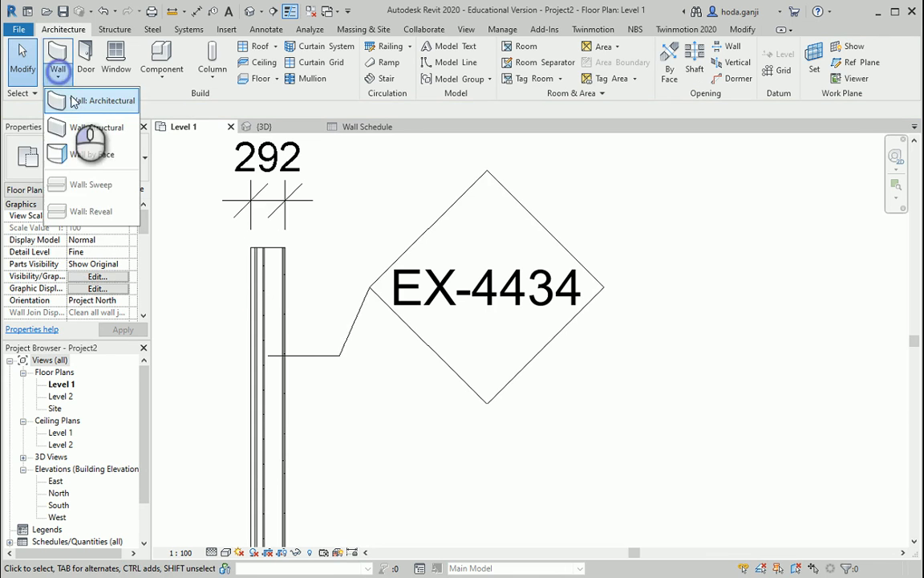
click(80, 97)
click(128, 158)
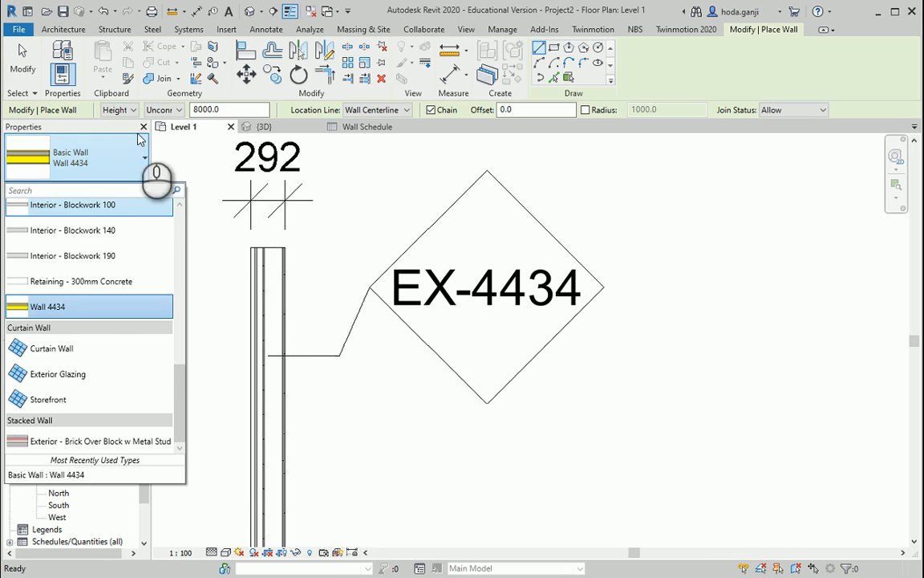
click(138, 158)
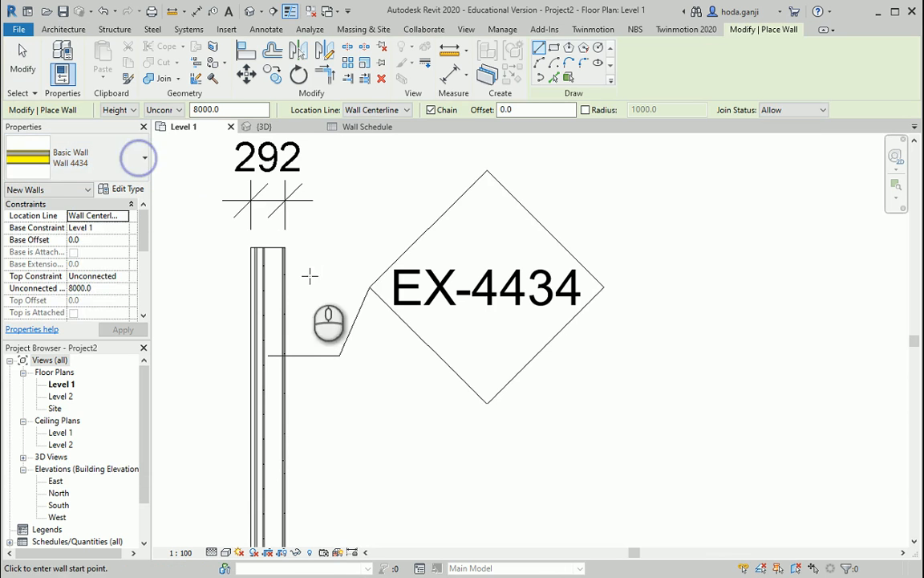
key(Escape)
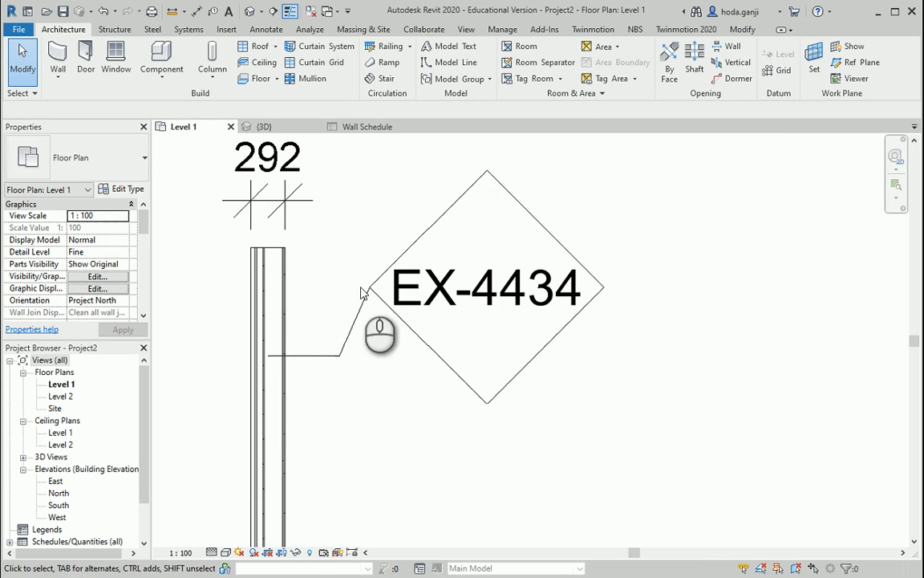
Compare the modelled wall in the 3D and Level 1 views with the layer drawings in Wall.pdf in Acrobat Reader
click(264, 127)
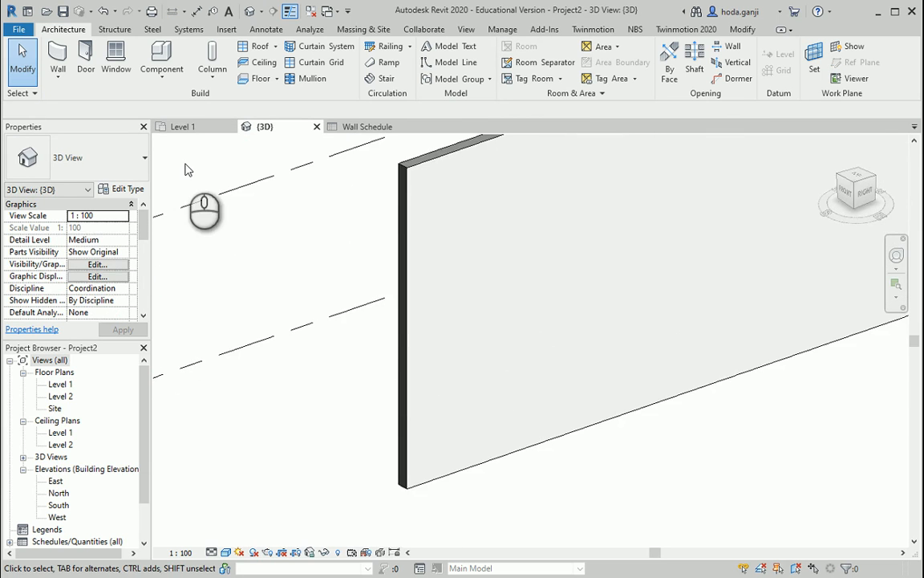
click(188, 127)
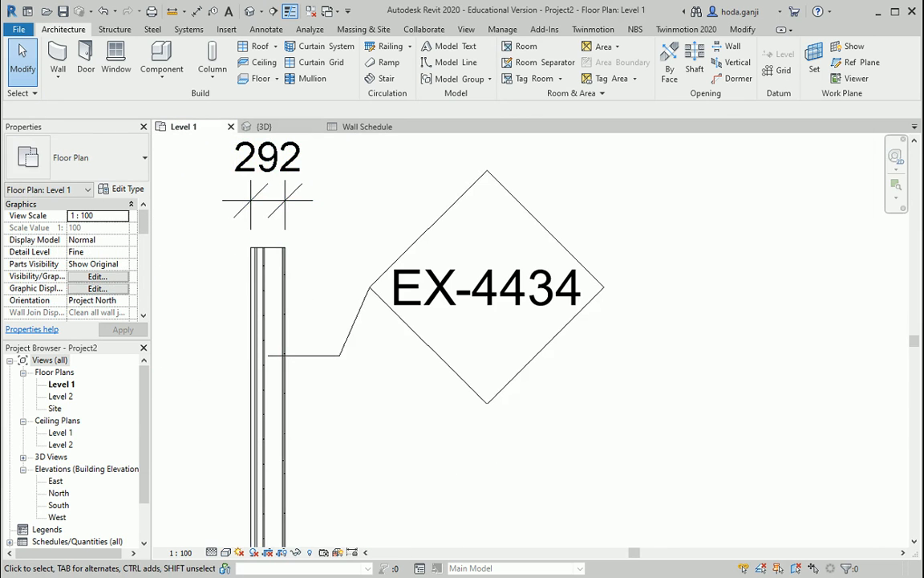
key(alt+Tab)
scroll(478, 415, up, 4)
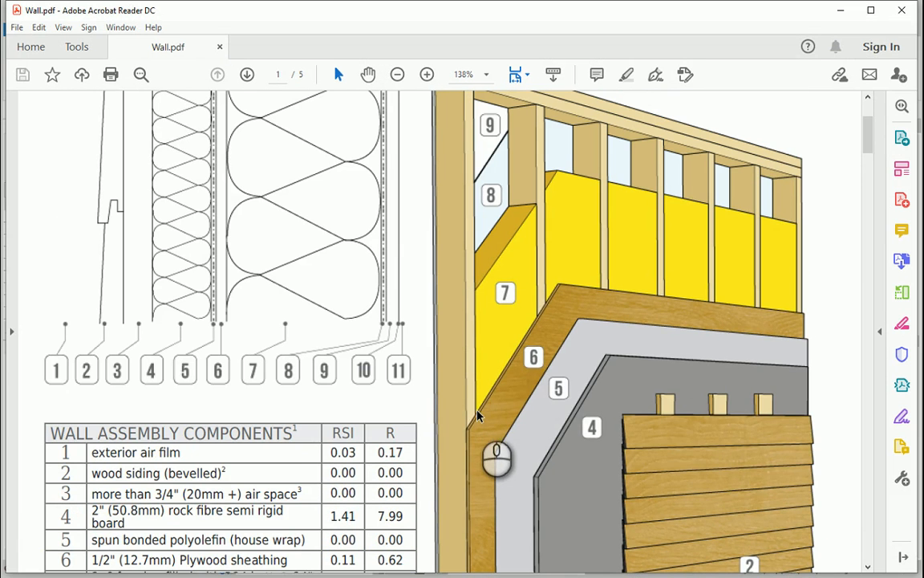
scroll(487, 329, up, 2)
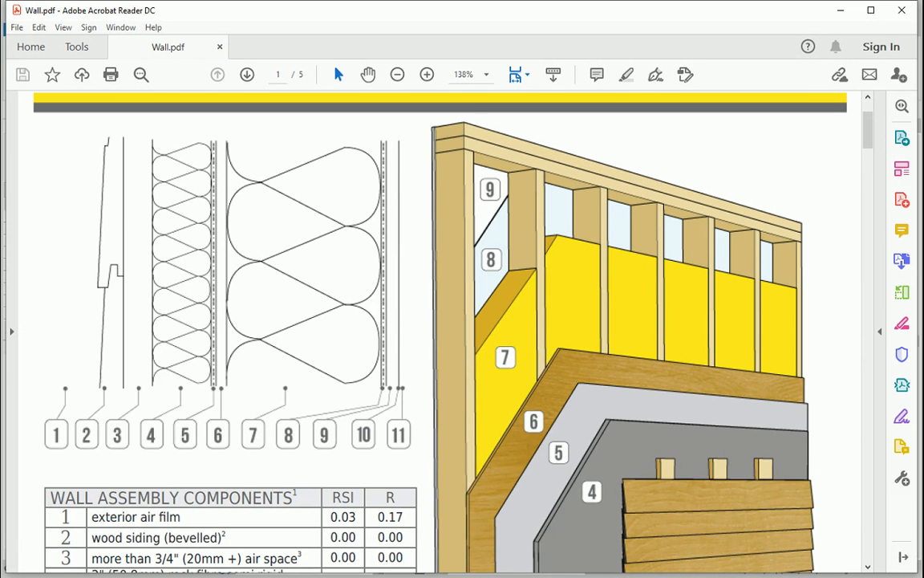
key(alt+Tab)
click(278, 127)
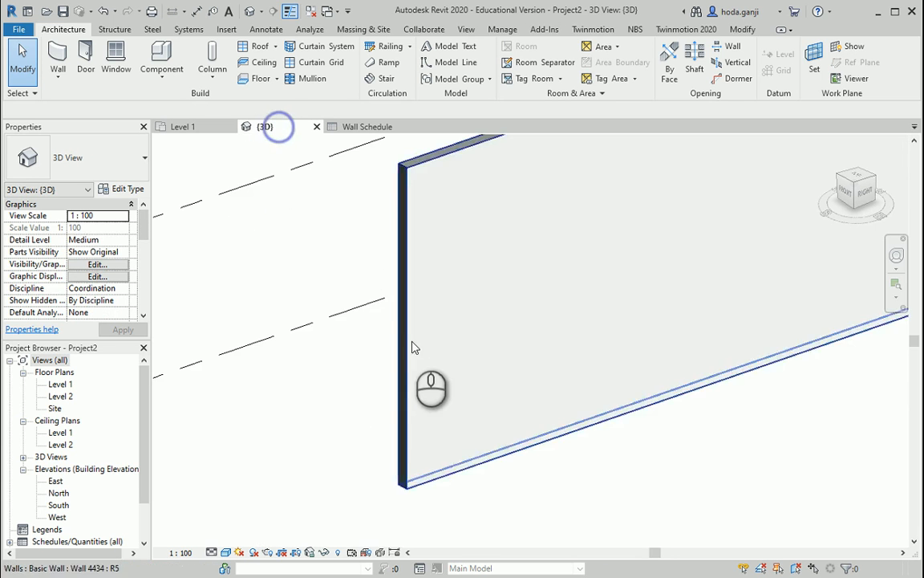
shift+middle_drag(587, 427, 518, 452)
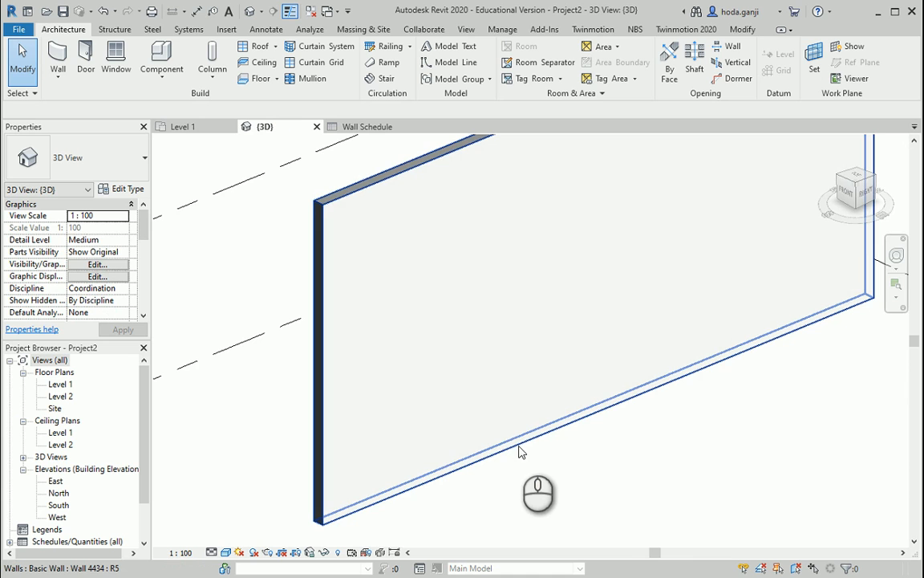
scroll(517, 438, up, 2)
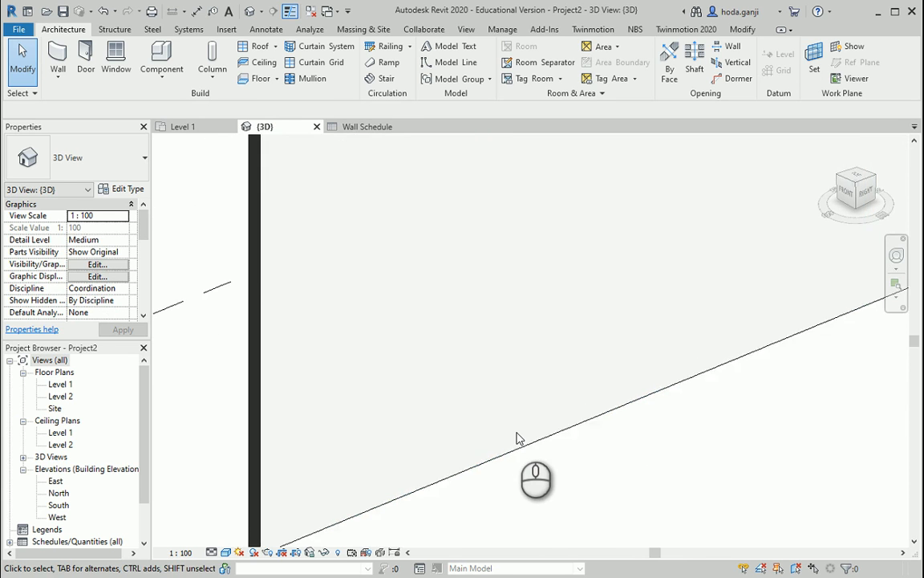
scroll(518, 438, down, 1)
click(185, 127)
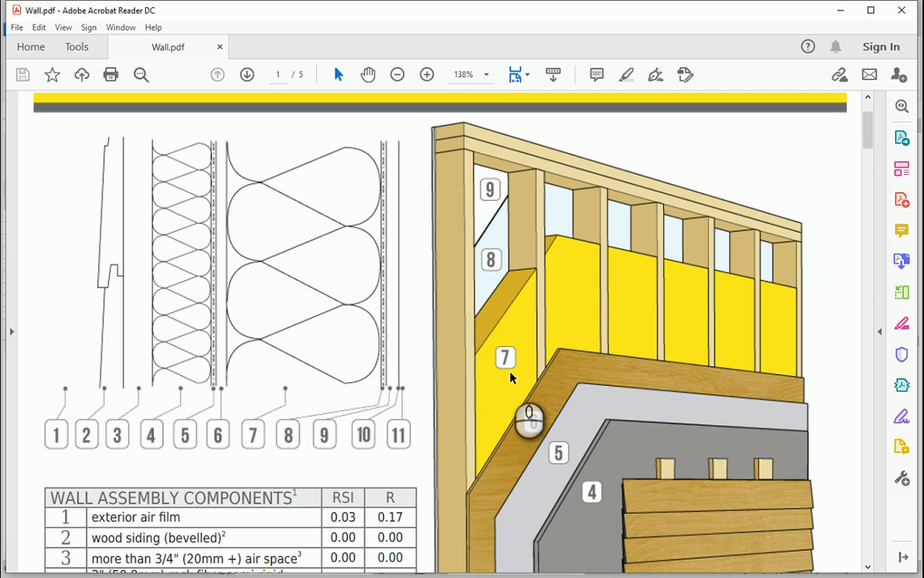
scroll(511, 377, down, 1)
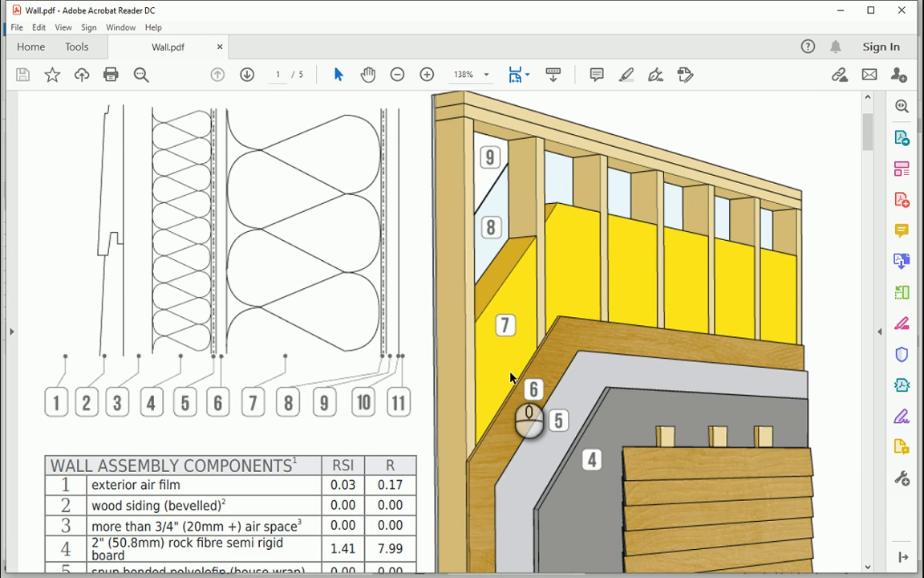